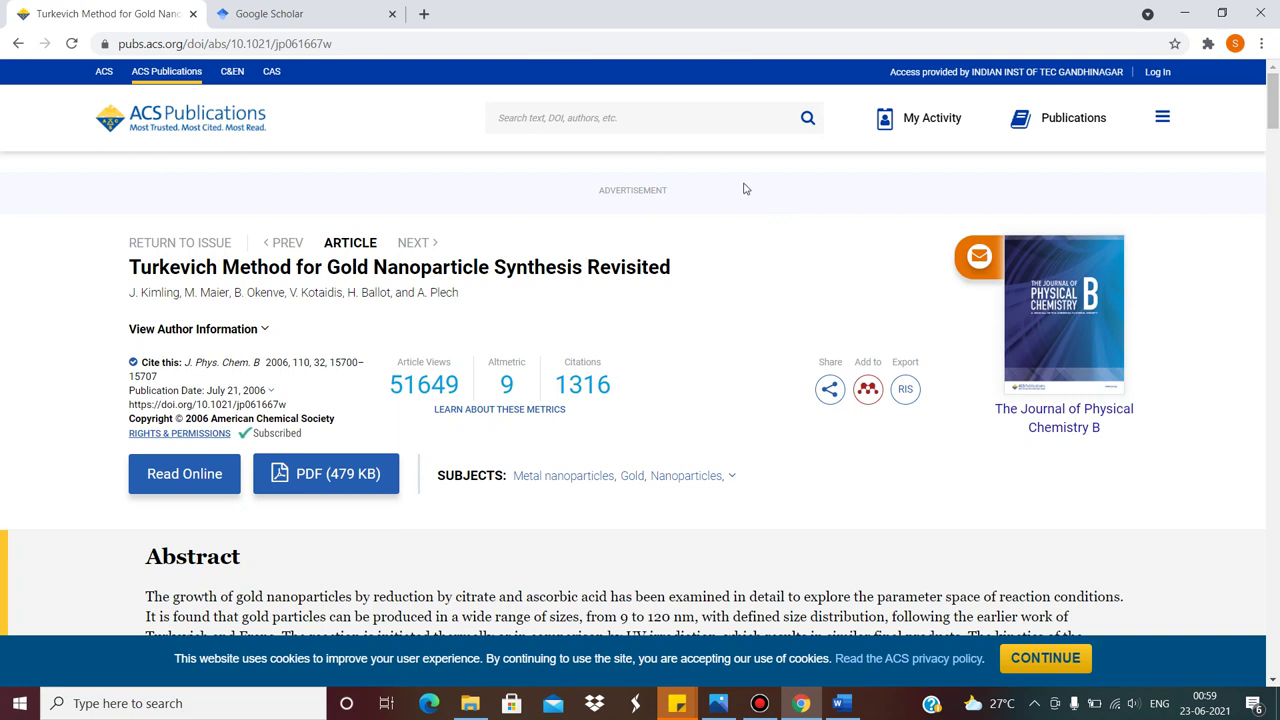
Copy the article title "Turkevich Method for Gold Nanoparticle Synthesis Revisited" from the ACS page and search Google Scholar for it.
left_click_drag(1275, 105, 1276, 92)
left_click_drag(117, 268, 546, 268)
left_click(736, 289)
left_click_drag(128, 268, 670, 262)
key("ctrl+c")
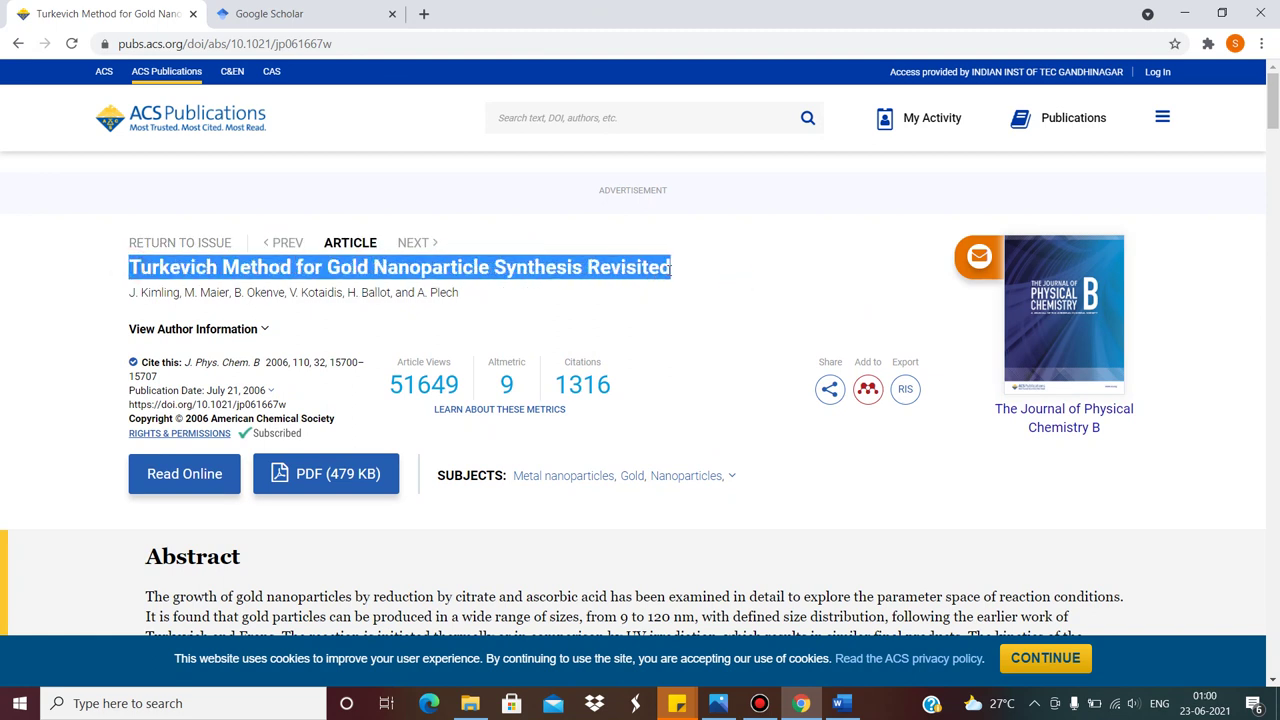
left_click(262, 12)
left_click(451, 228)
key("ctrl+v")
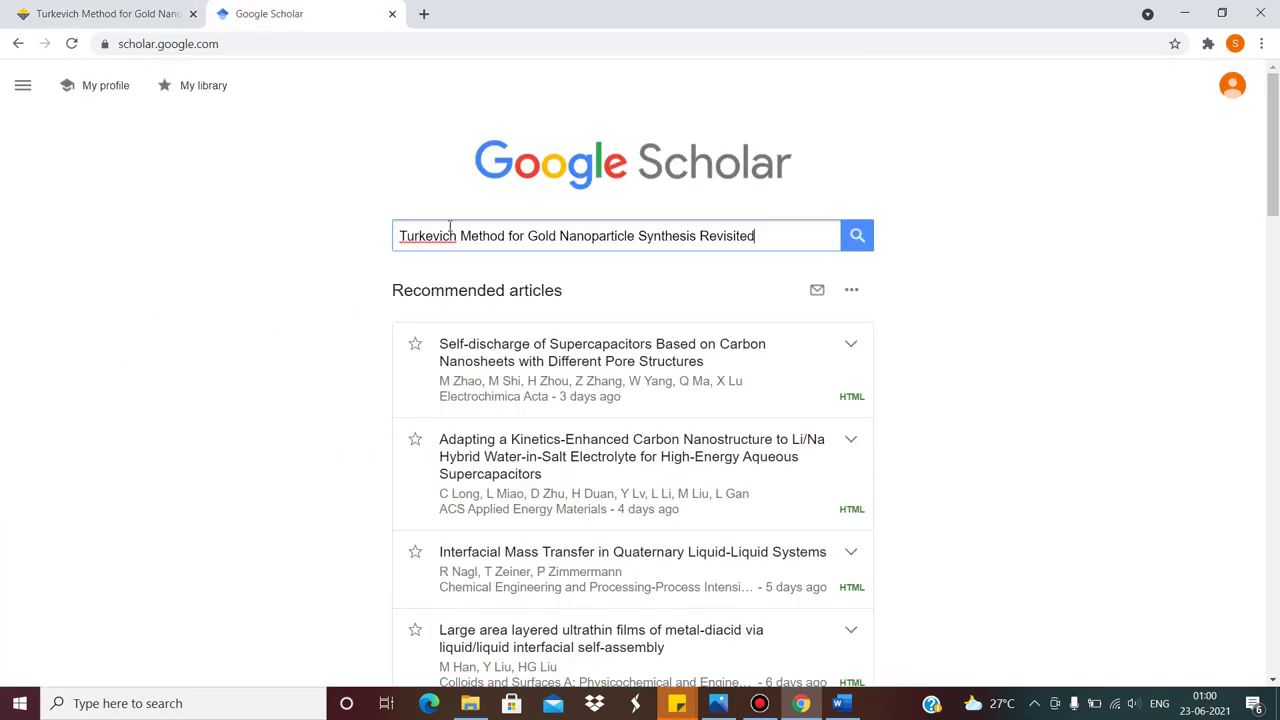
left_click(857, 249)
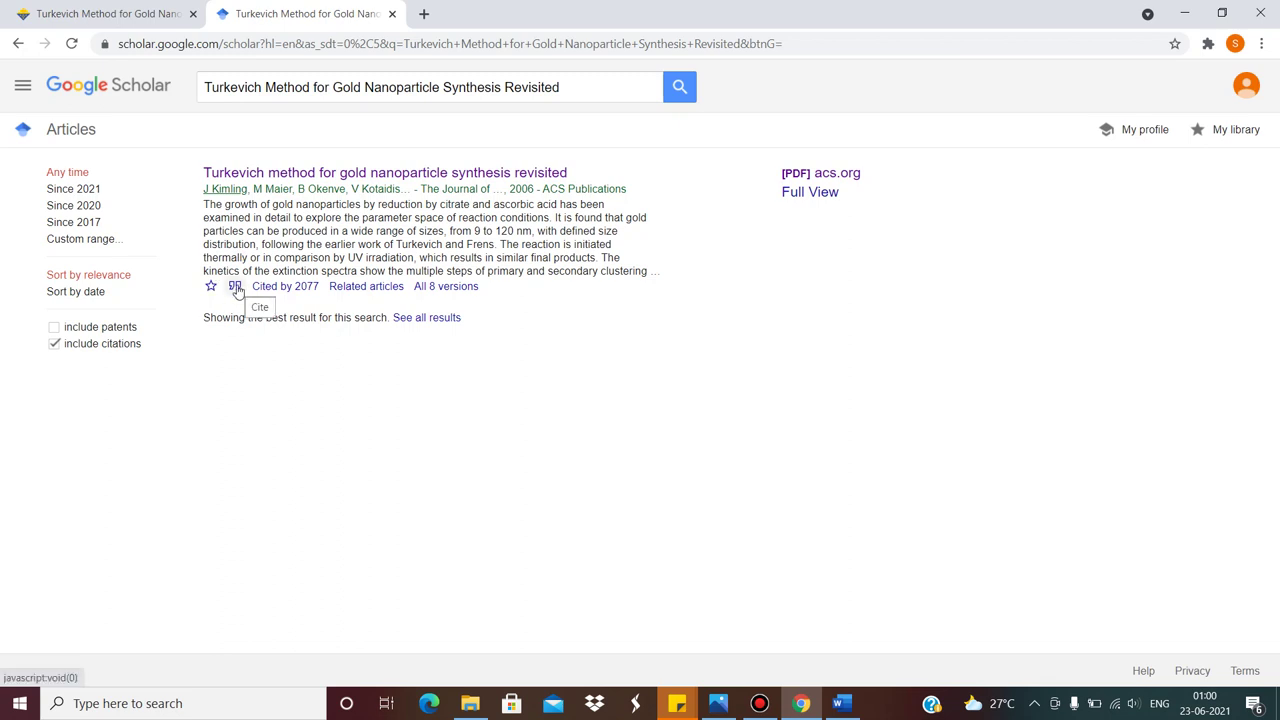
Export the found article's citation in EndNote format and open the downloaded file in EndNote.
left_click(236, 288)
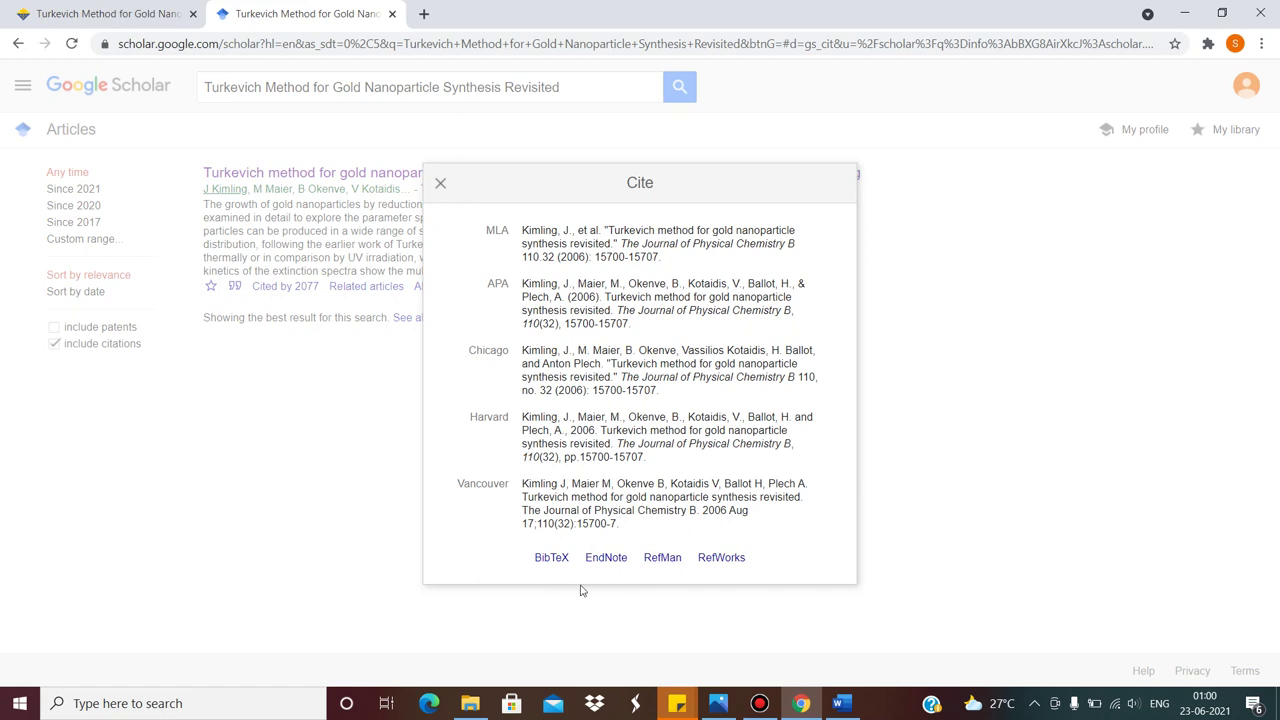
left_click(604, 560)
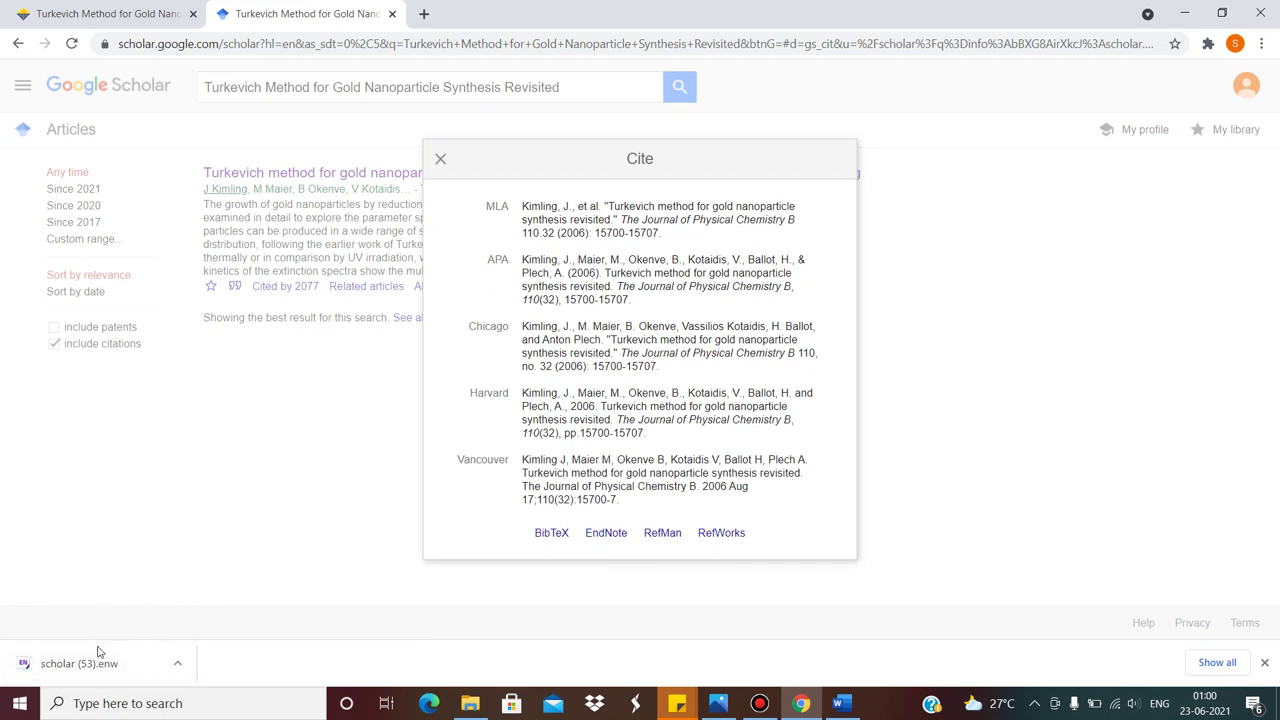
left_click(92, 663)
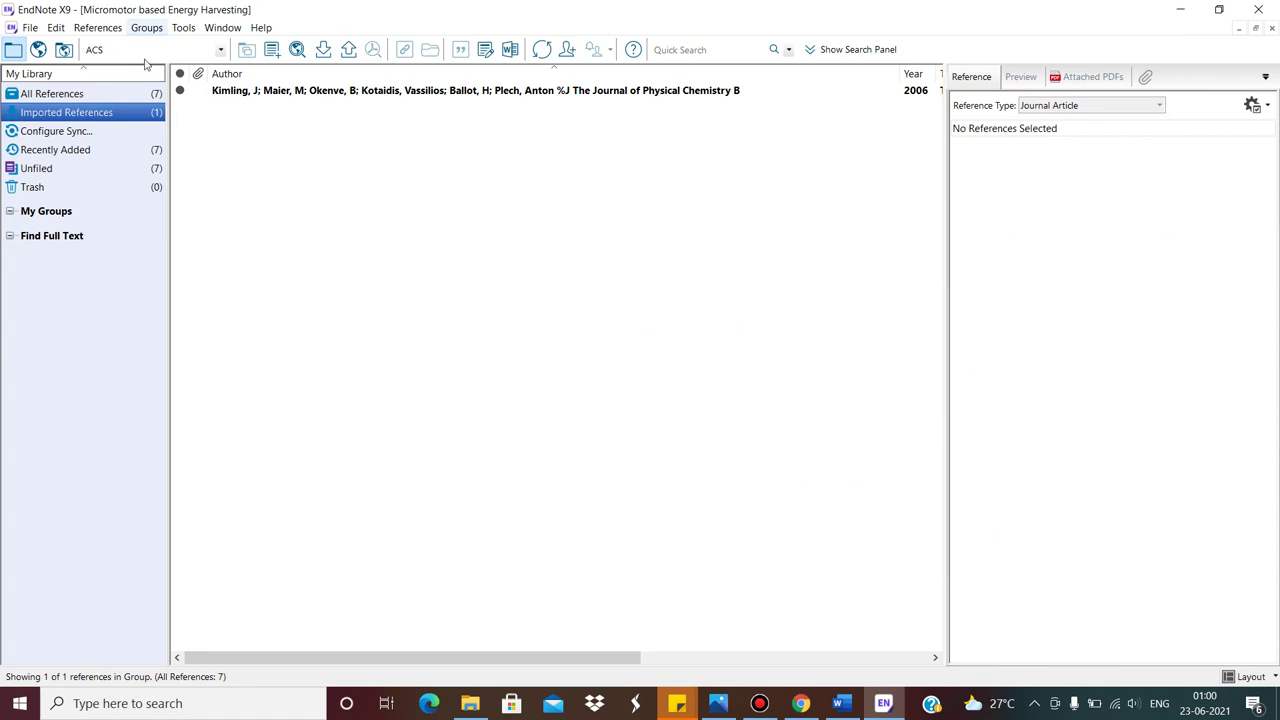
Create a new EndNote library named "Youtube Video" in the Downloads folder.
left_click(31, 28)
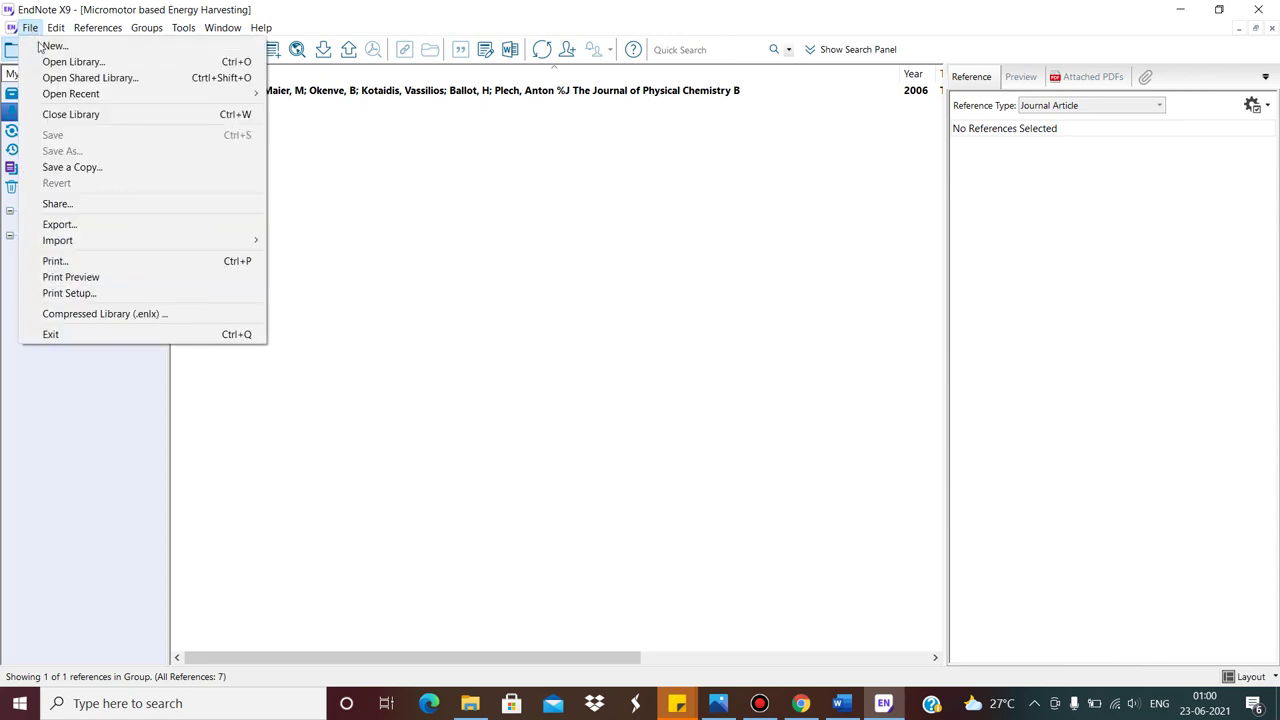
left_click(40, 46)
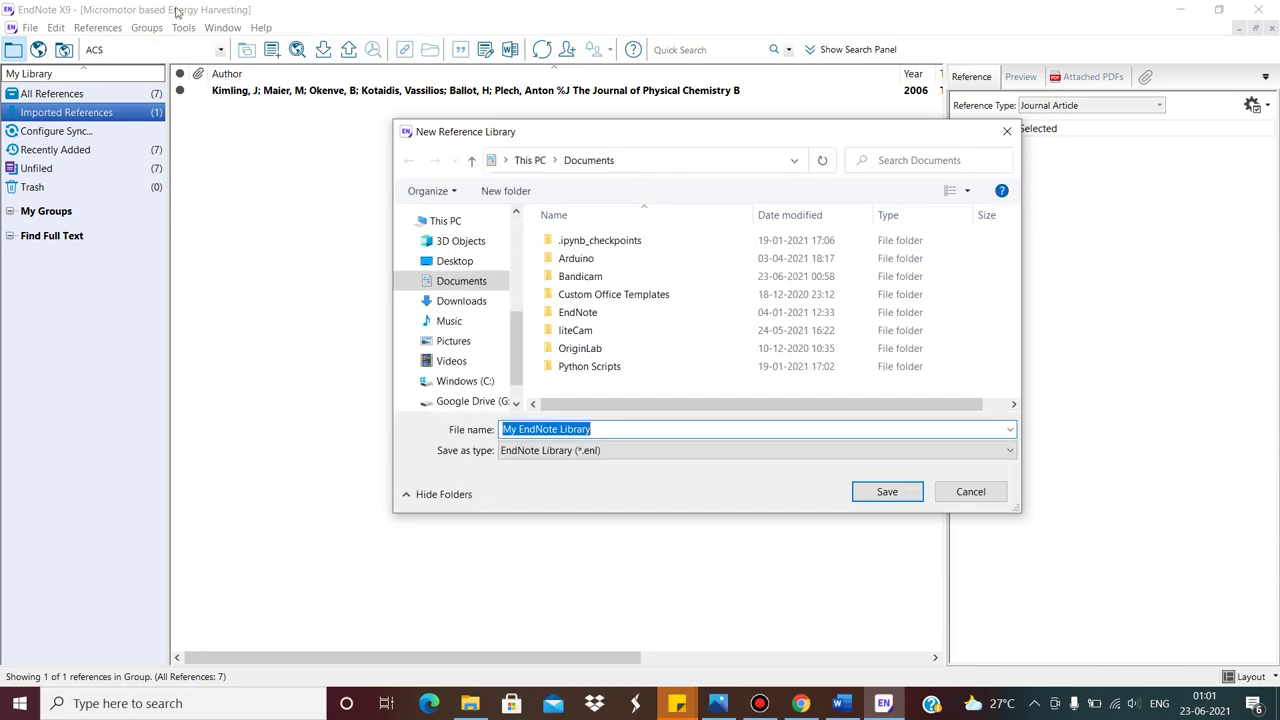
left_click(480, 308)
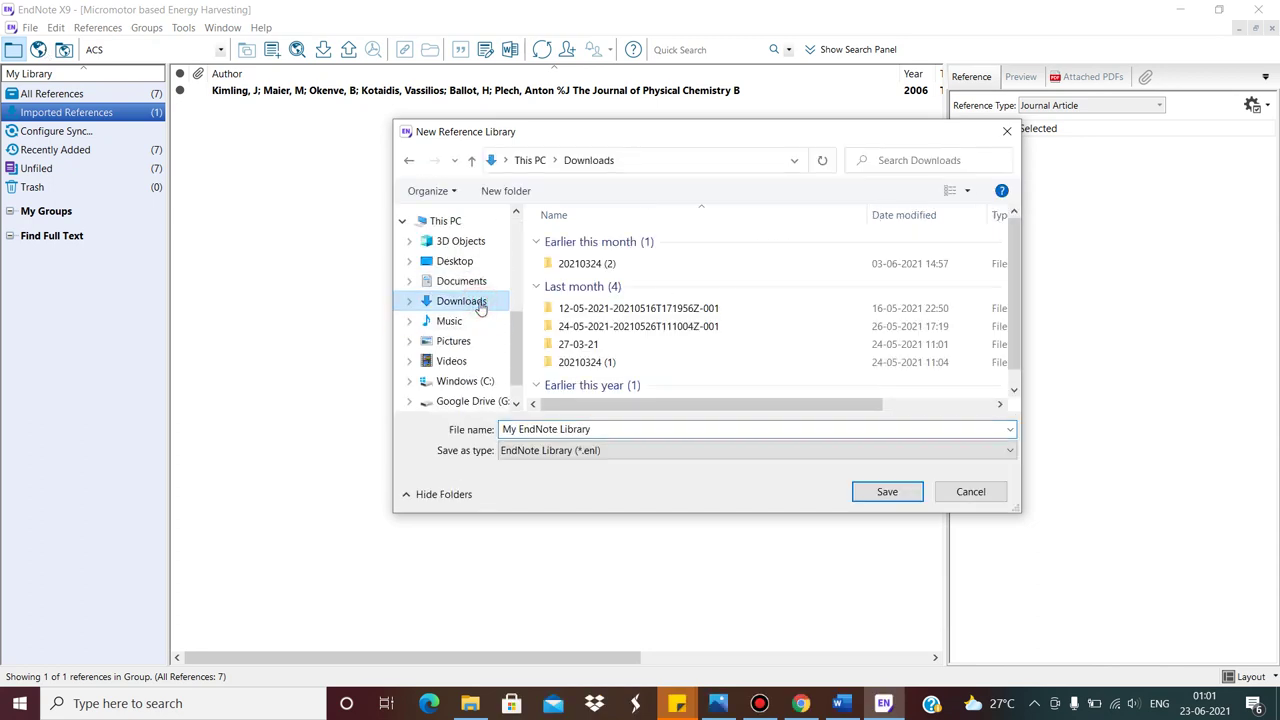
left_click(615, 429)
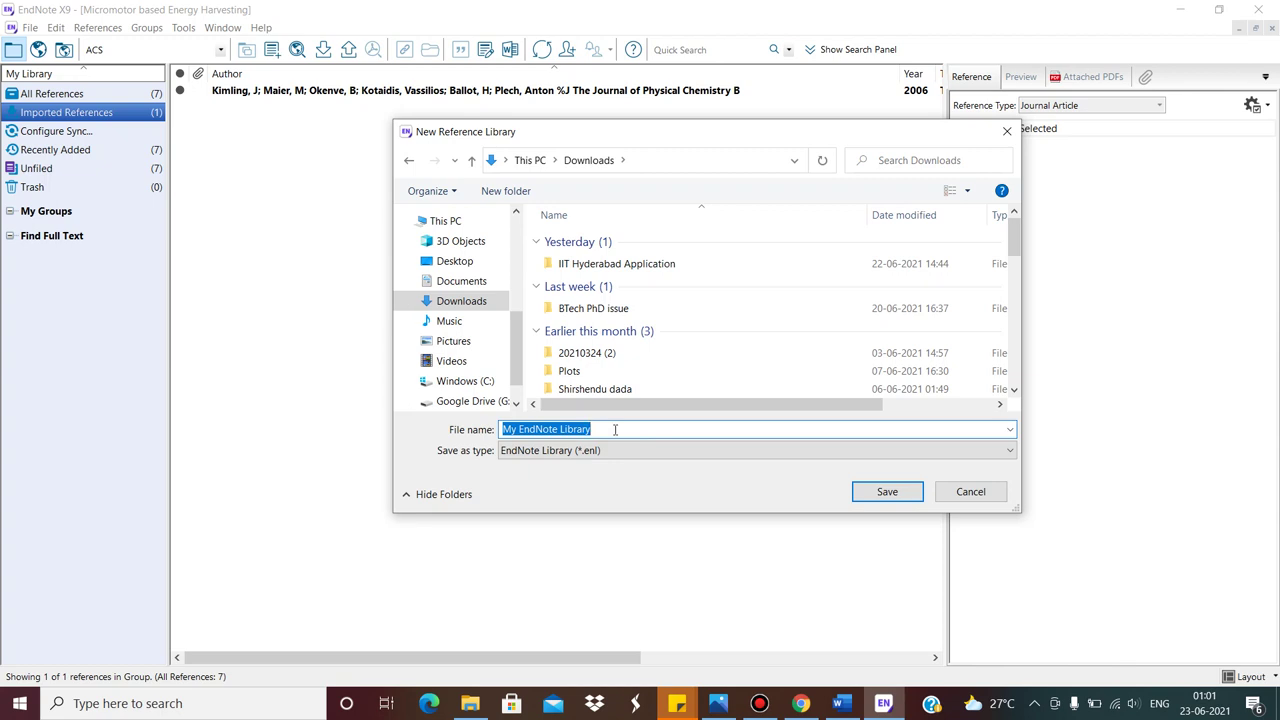
type("Youtub")
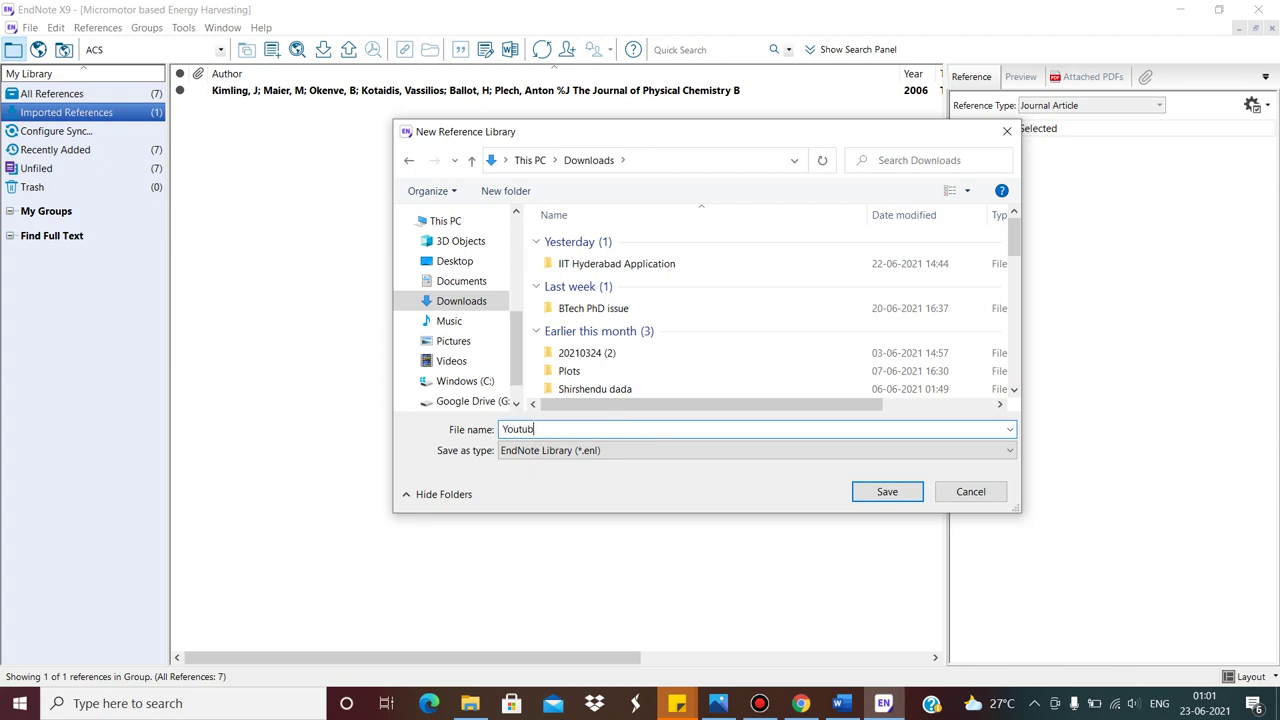
type("e Video")
key("Return")
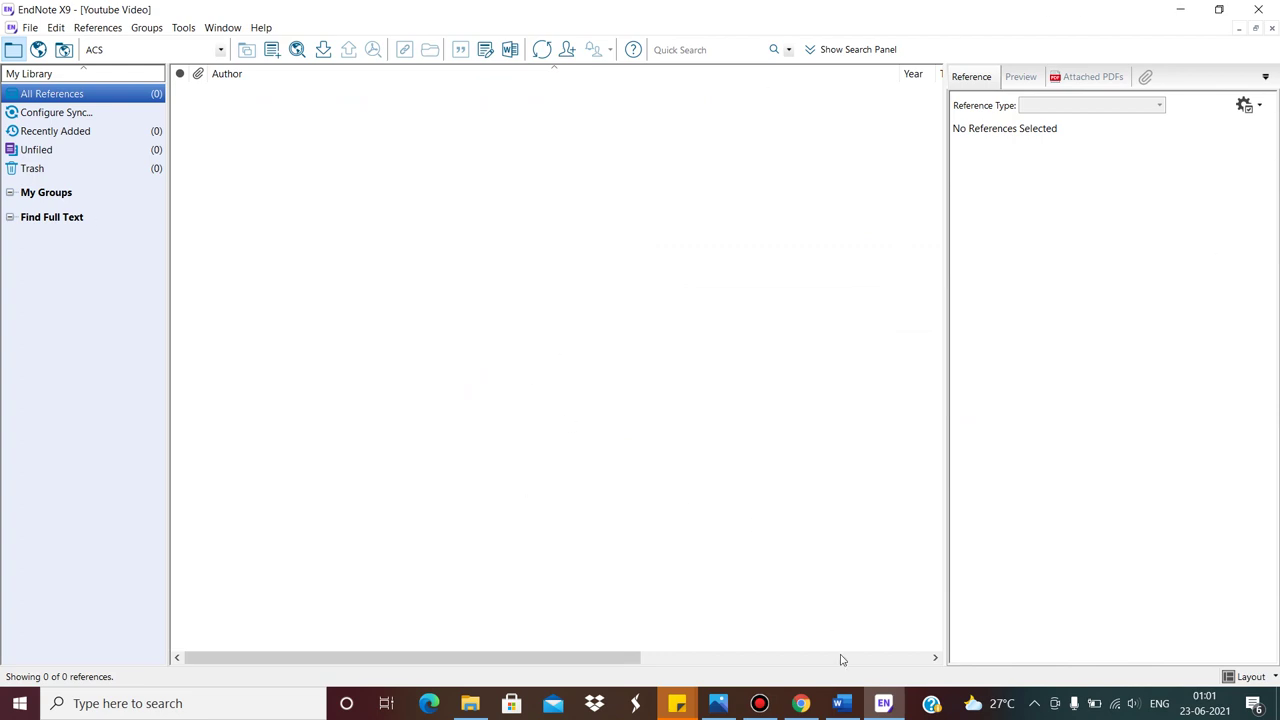
Return to Google Scholar, export the article's EndNote citation again and import it into the Youtube Video library.
left_click(800, 703)
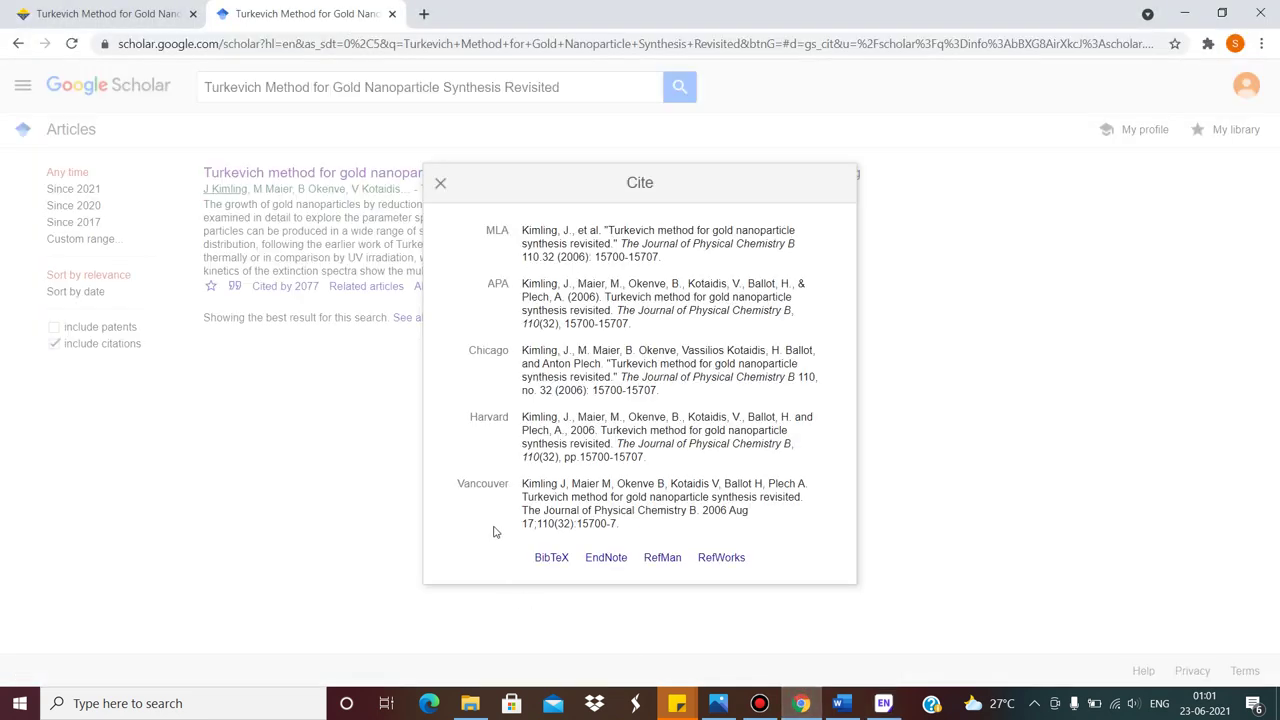
left_click(608, 558)
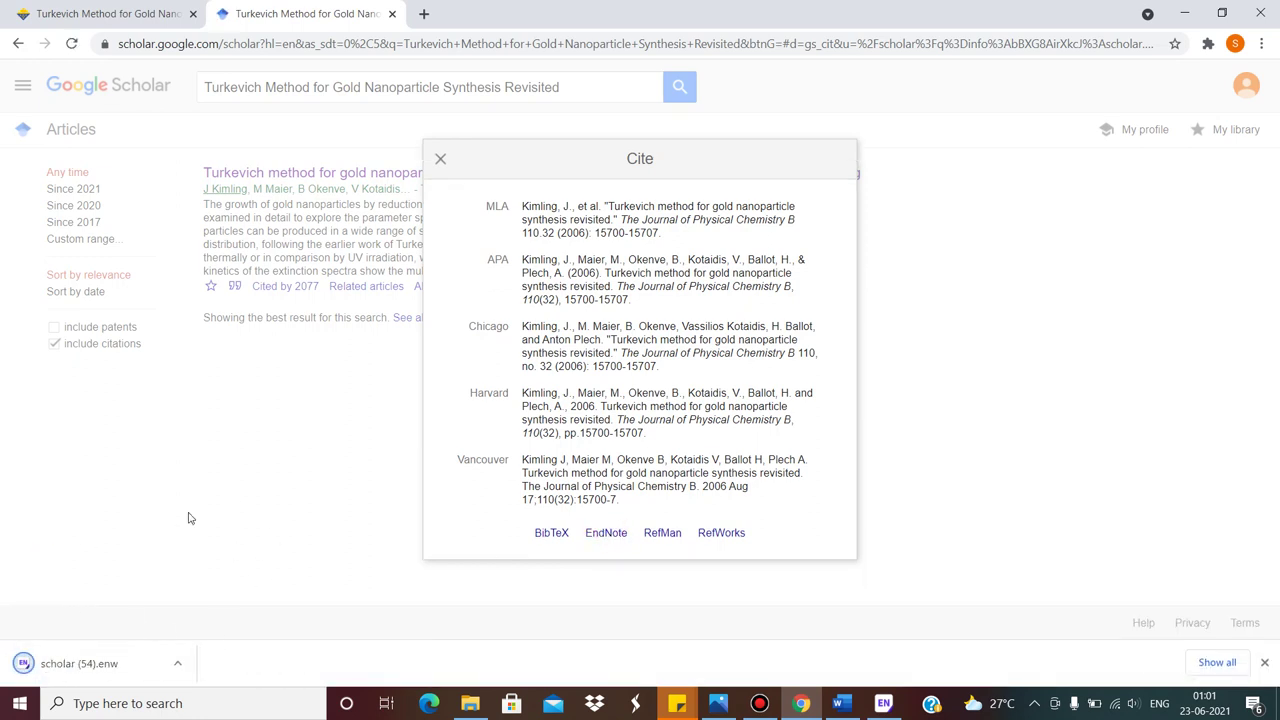
left_click(90, 660)
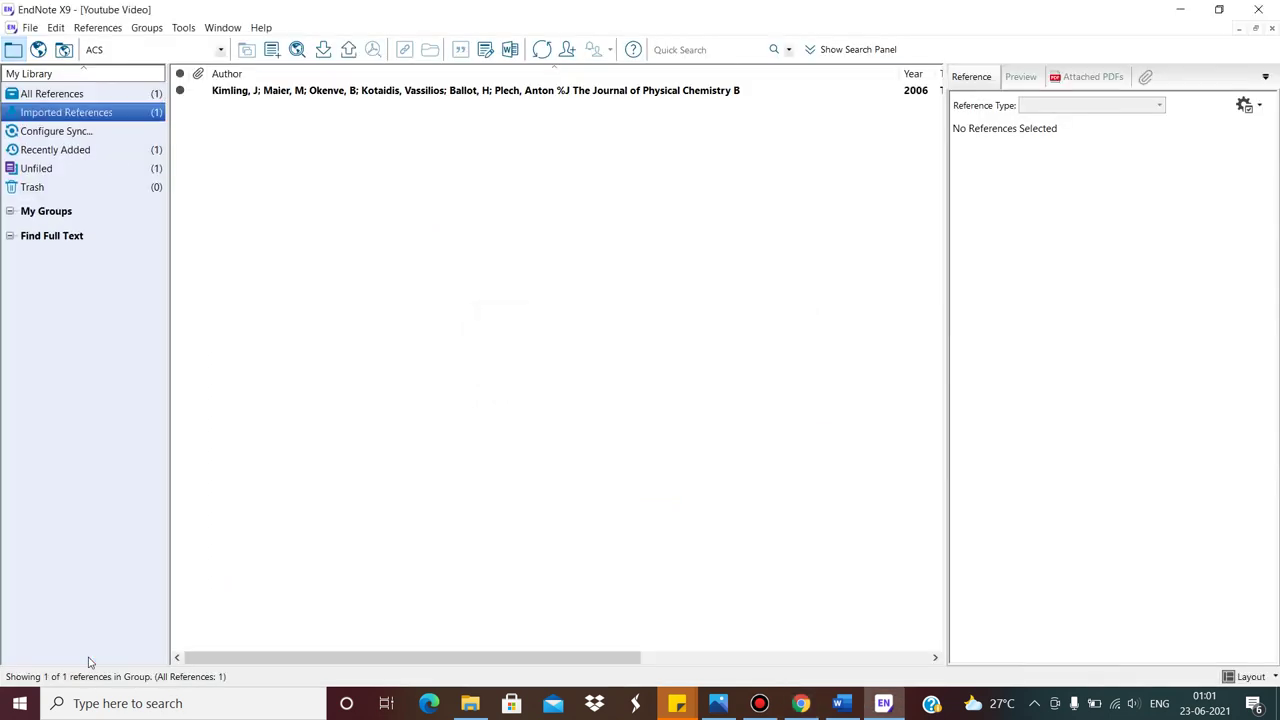
Copy "The Journal of Physical Chemistry B" from the imported reference's Author field into its empty Journal field.
left_click(313, 94)
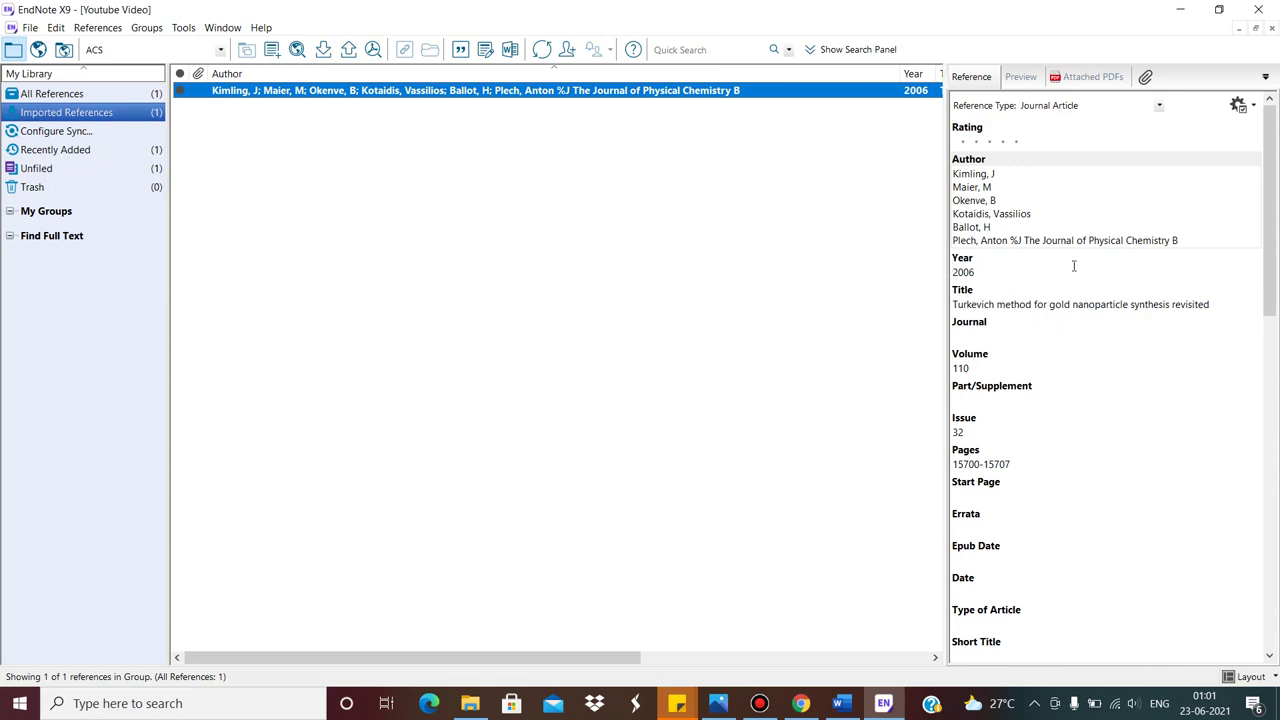
left_click_drag(1180, 240, 1024, 240)
key("ctrl+c")
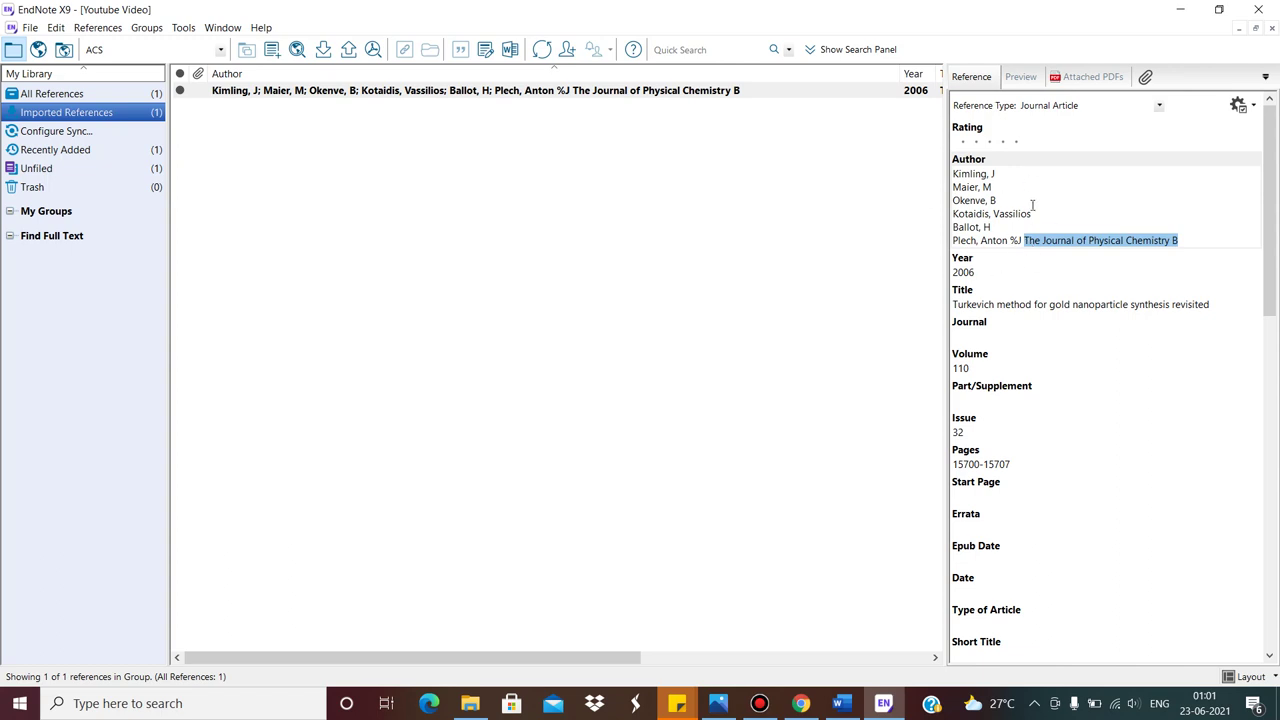
left_click(980, 339)
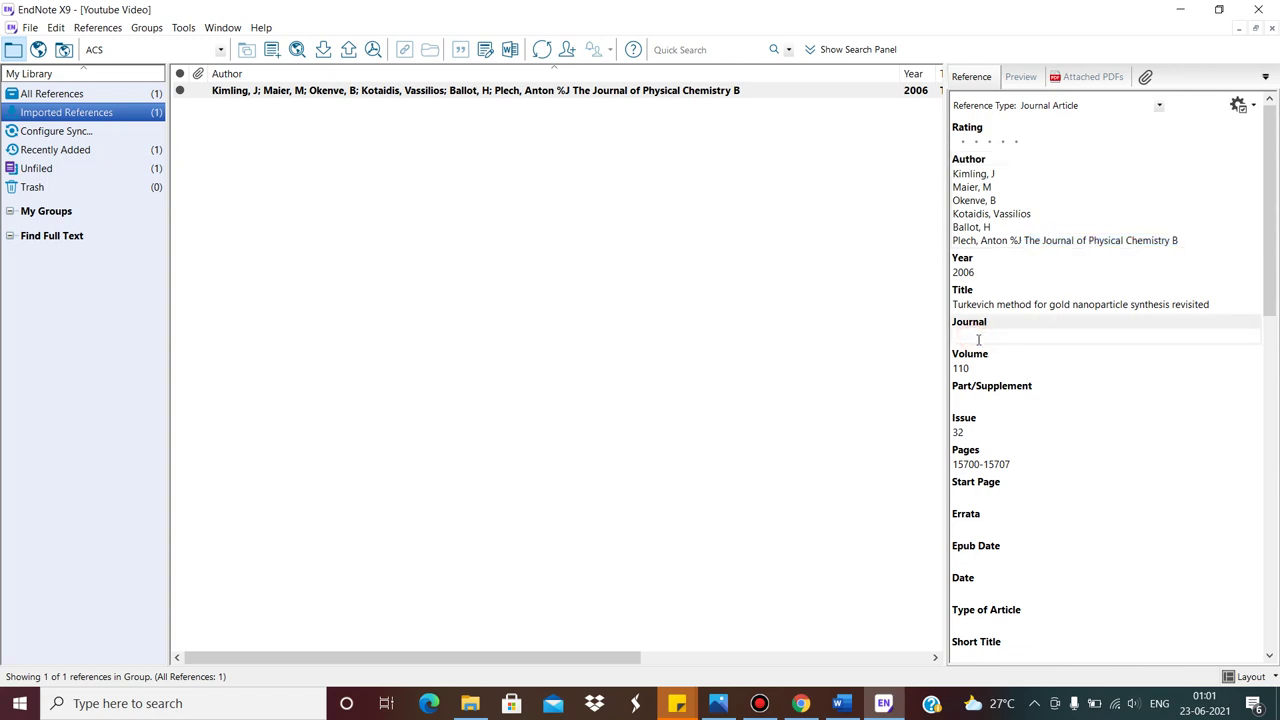
key("ctrl+v")
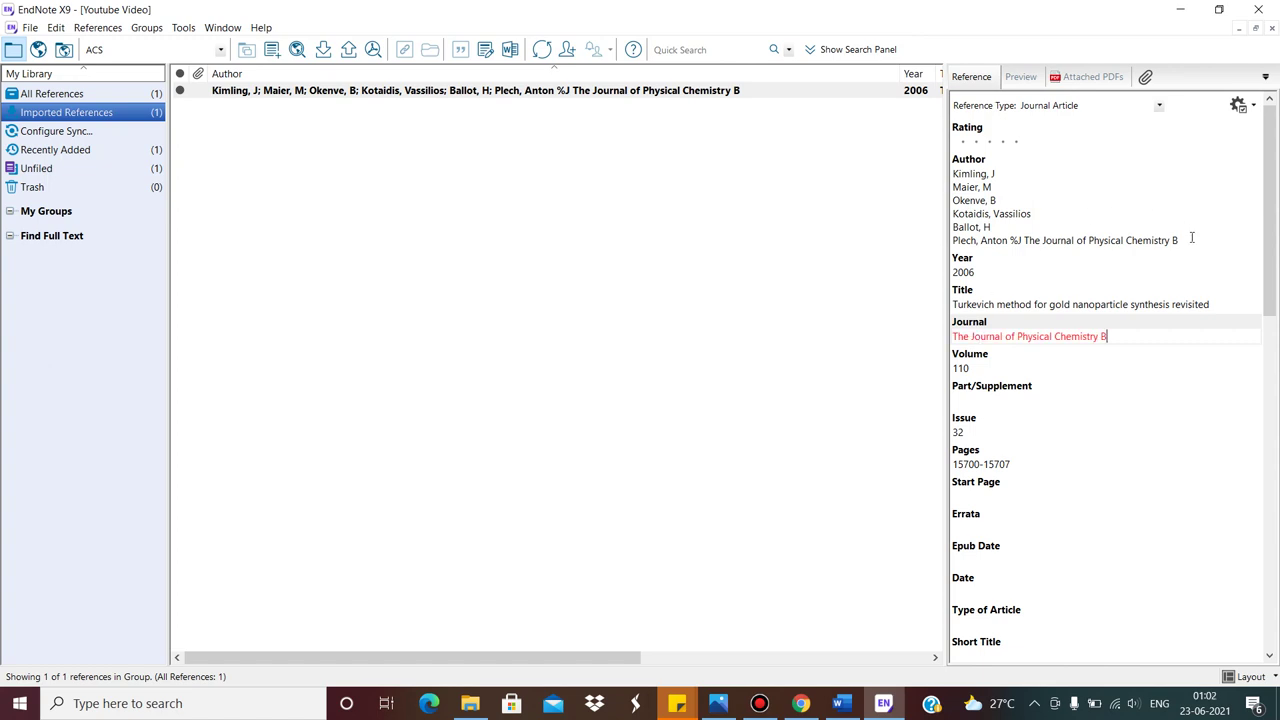
Delete "%J The Journal of Physical Chemistry B" after the last author's name in the Author field and save the reference.
left_click(1192, 237)
key("BackSpace")
key("BackSpace")
key("BackSpace")
key("BackSpace")
key("BackSpace")
key("BackSpace")
key("BackSpace")
key("BackSpace")
key("BackSpace")
key("BackSpace")
key("BackSpace")
key("BackSpace")
key("BackSpace")
key("BackSpace")
key("BackSpace")
key("BackSpace")
key("BackSpace")
key("BackSpace")
key("BackSpace")
key("BackSpace")
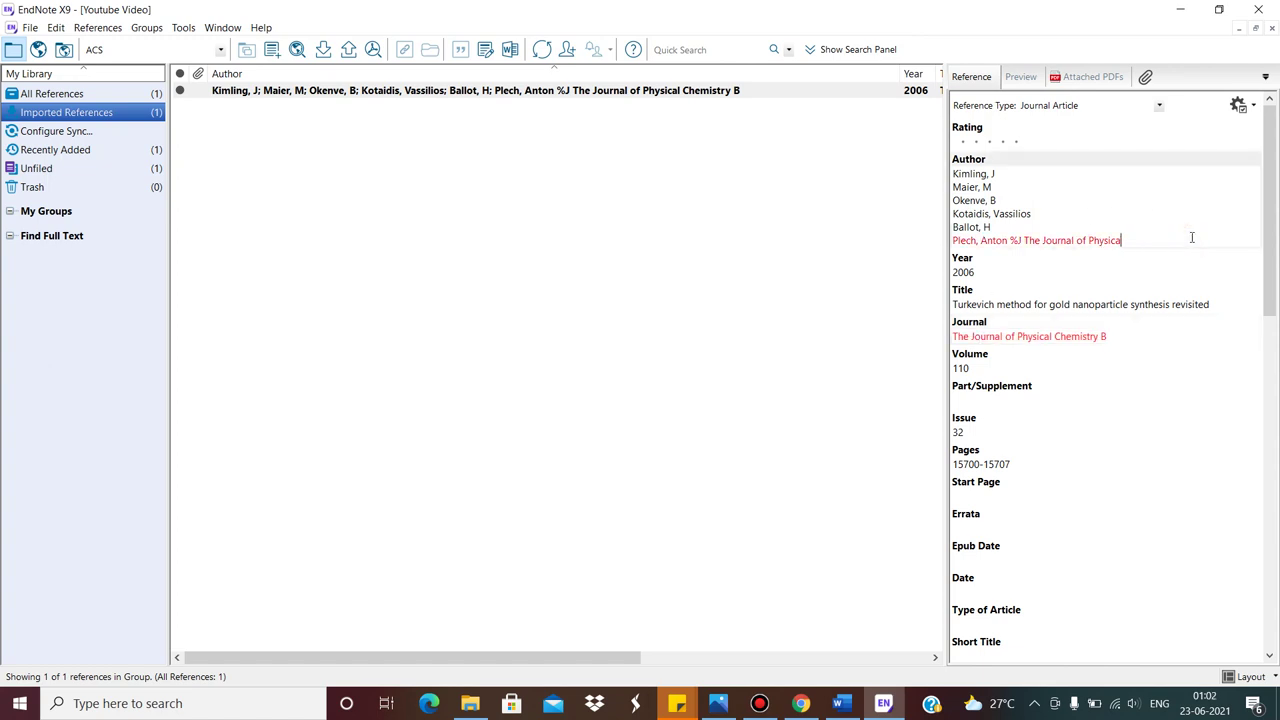
key("BackSpace")
key("BackSpace")
key("BackSpace")
key("BackSpace")
key("BackSpace")
key("BackSpace")
key("BackSpace")
key("BackSpace")
key("BackSpace")
key("BackSpace")
left_click(30, 27)
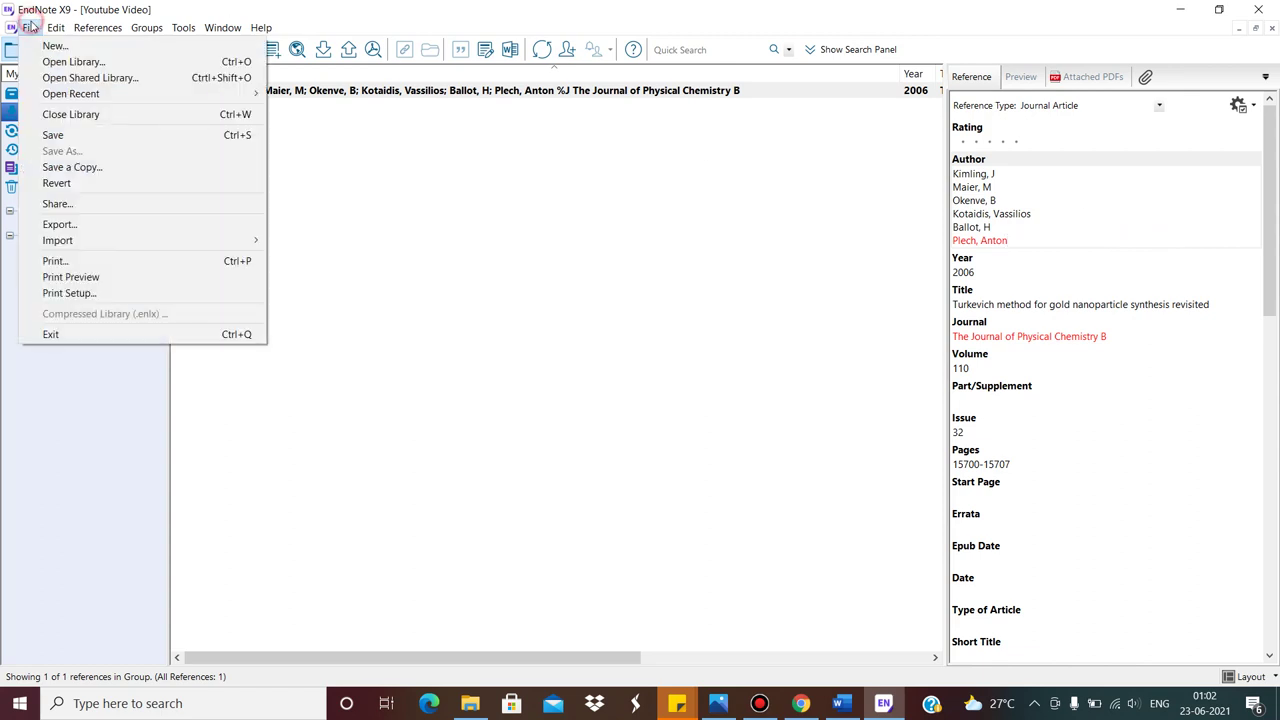
left_click(88, 142)
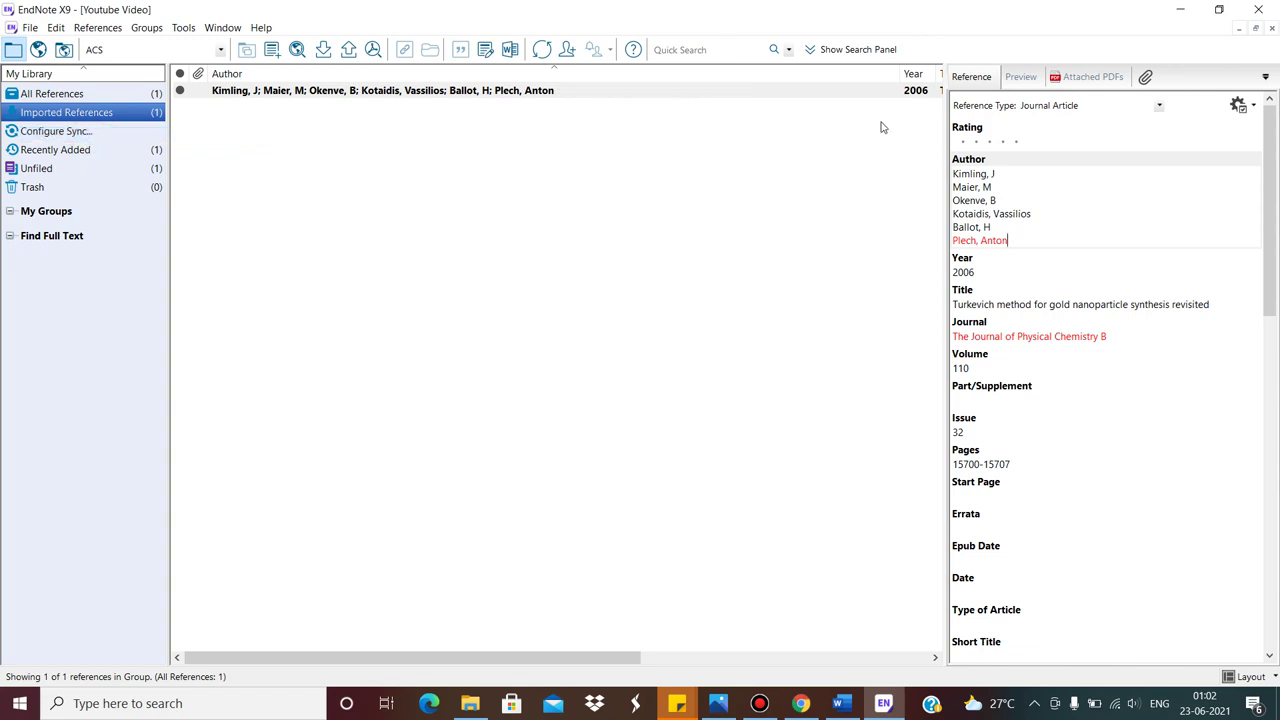
left_click(856, 272)
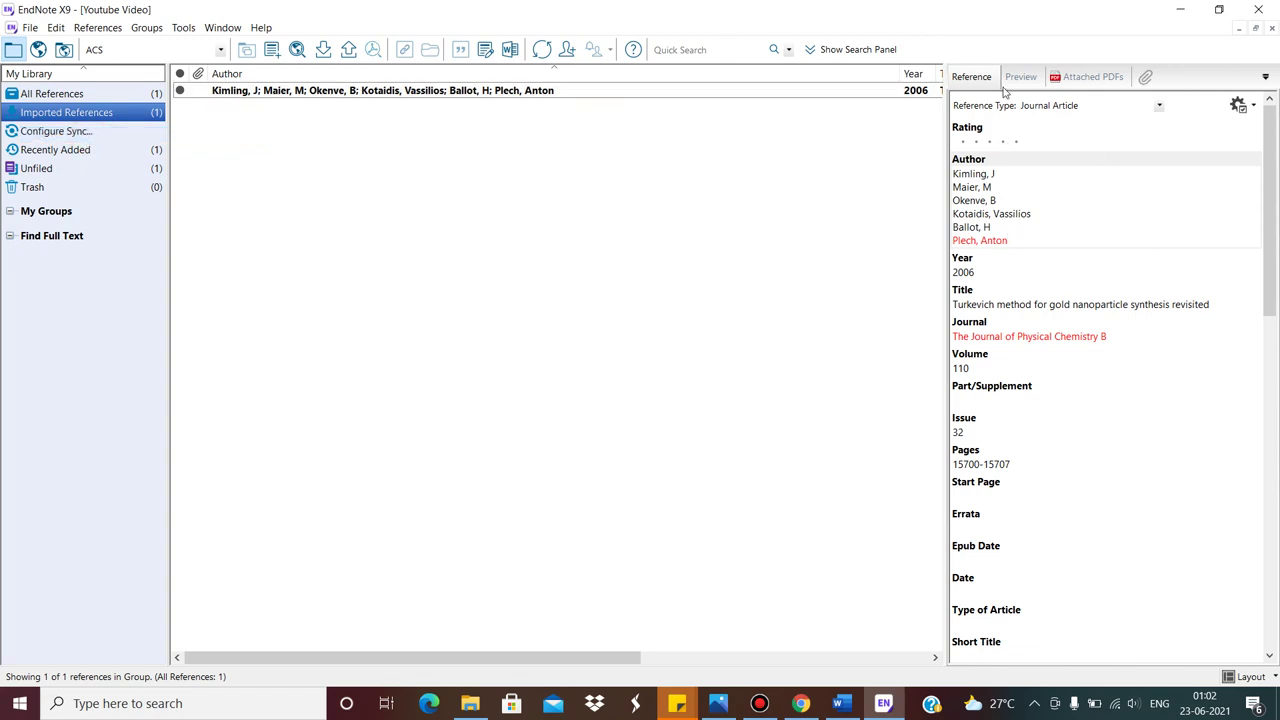
Check the corrected reference's page range and view its attached PDFs.
left_click(502, 92)
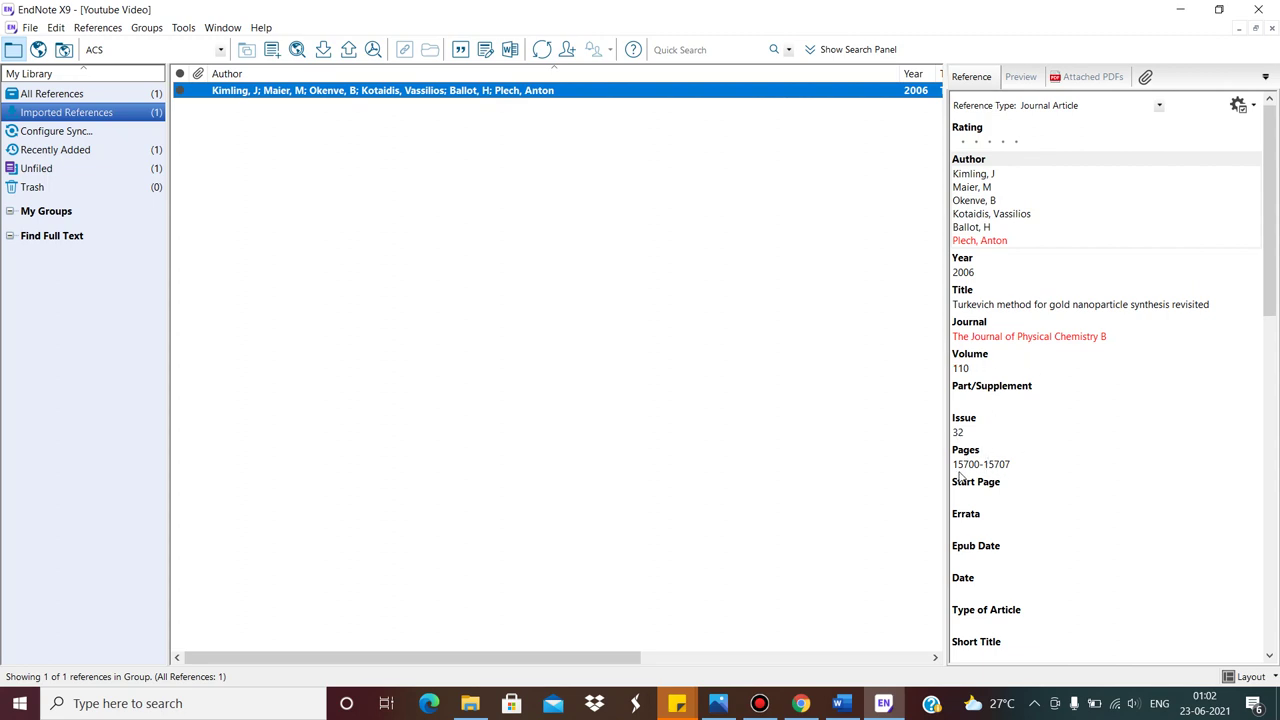
left_click_drag(953, 464, 1018, 465)
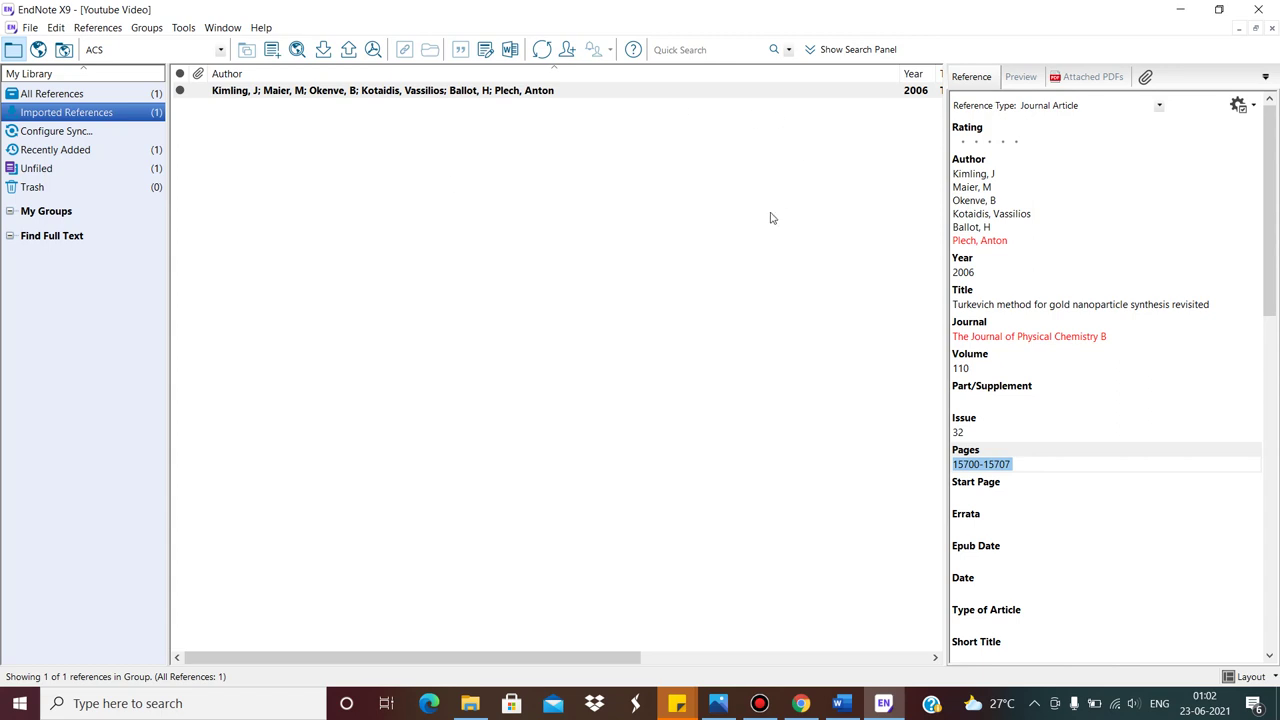
left_click(1085, 76)
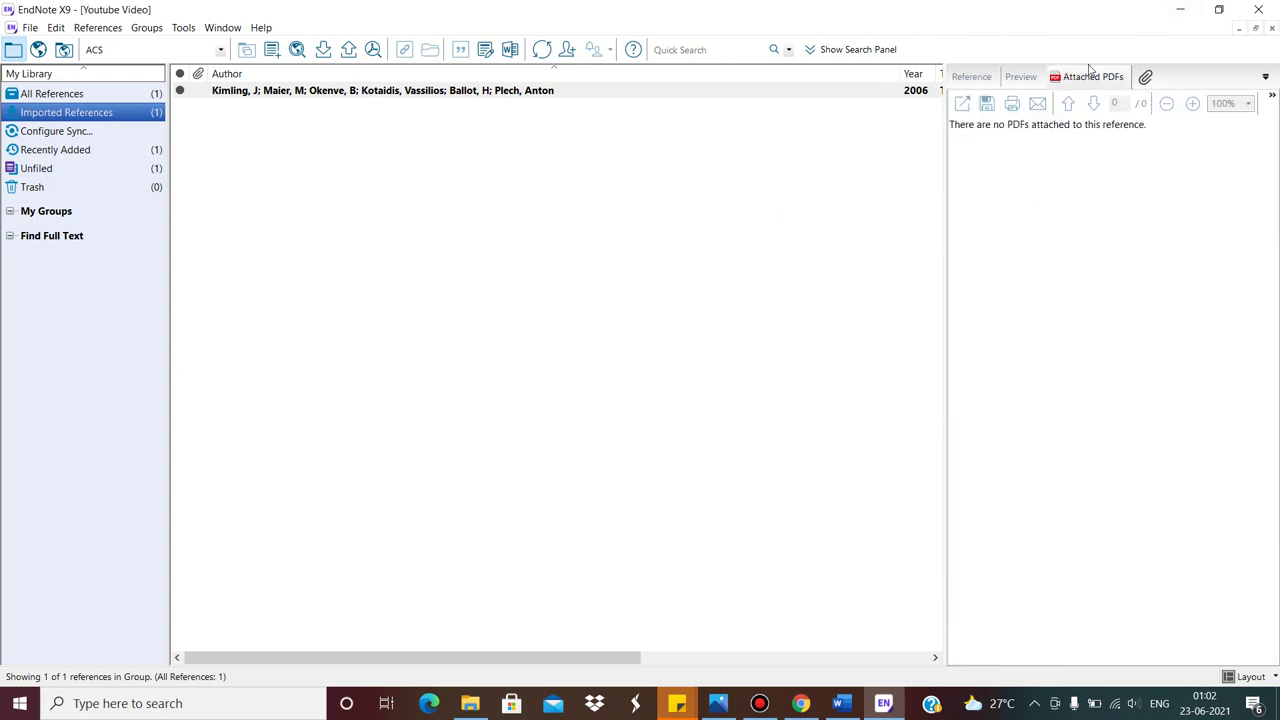
Switch to the browser, open the article's PDF from its ACS page and save it as jp061667w in Downloads.
left_click(801, 703)
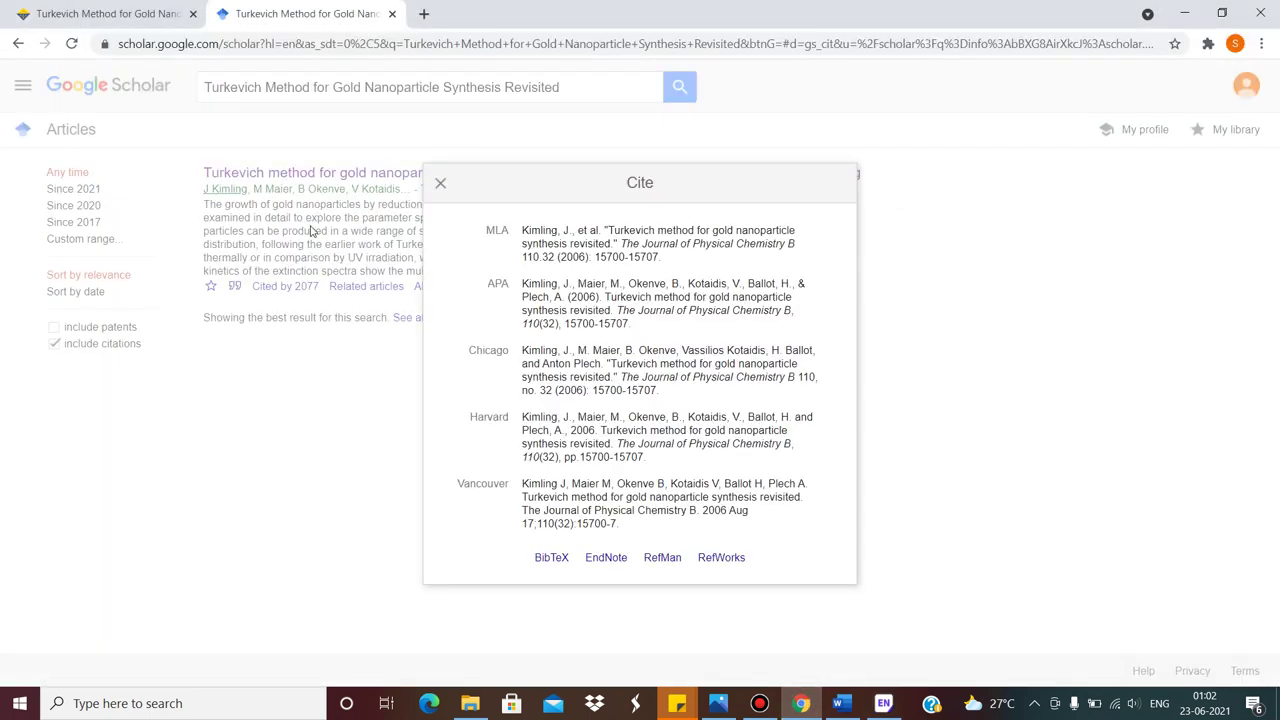
left_click(88, 9)
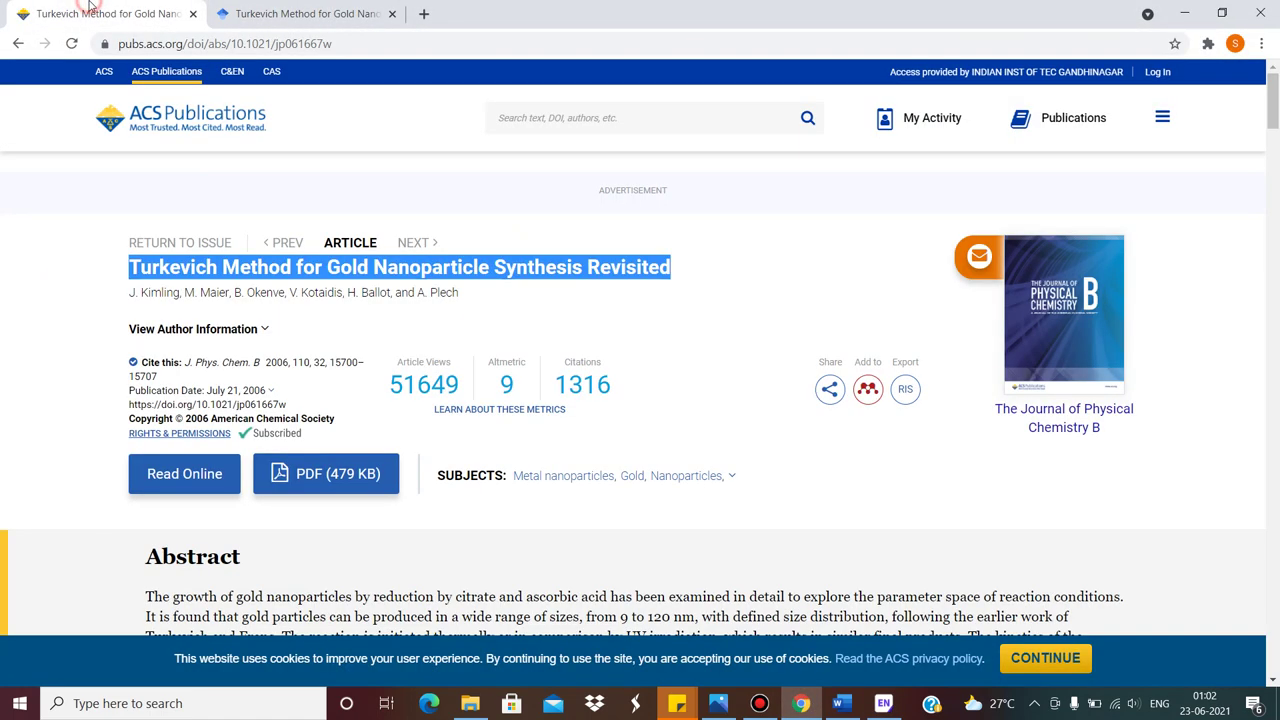
left_click(311, 484)
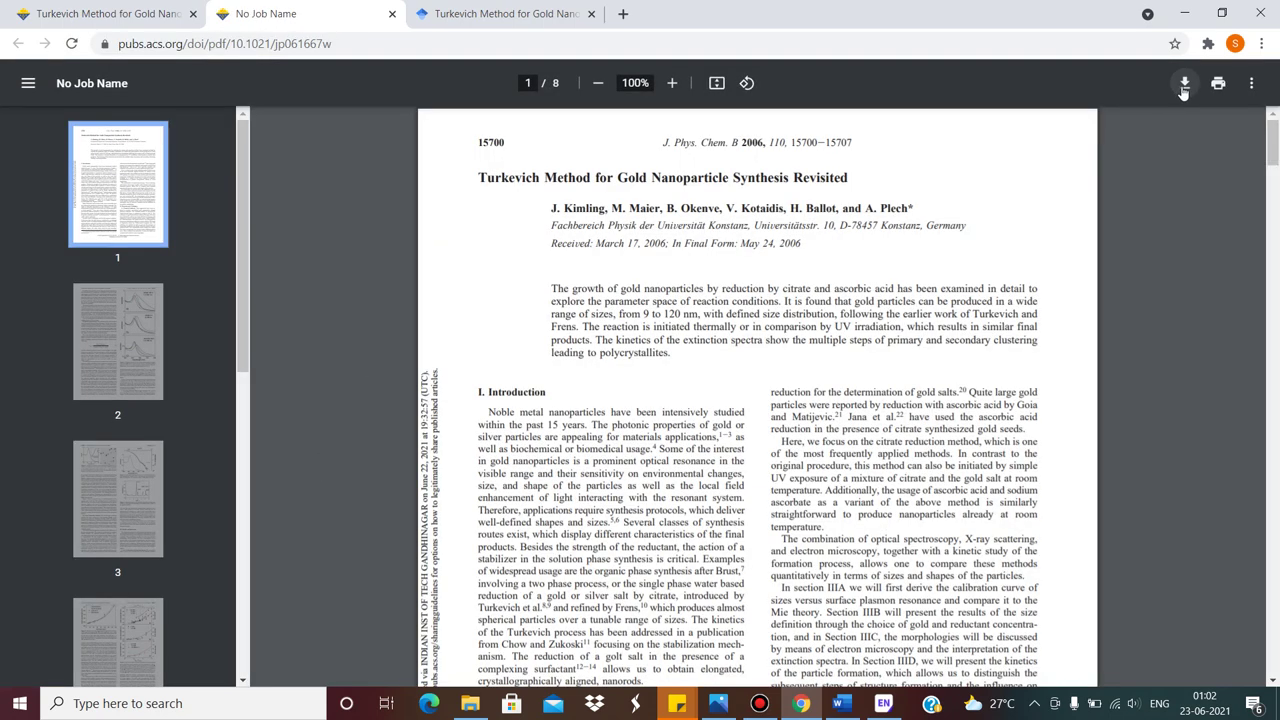
left_click(1184, 86)
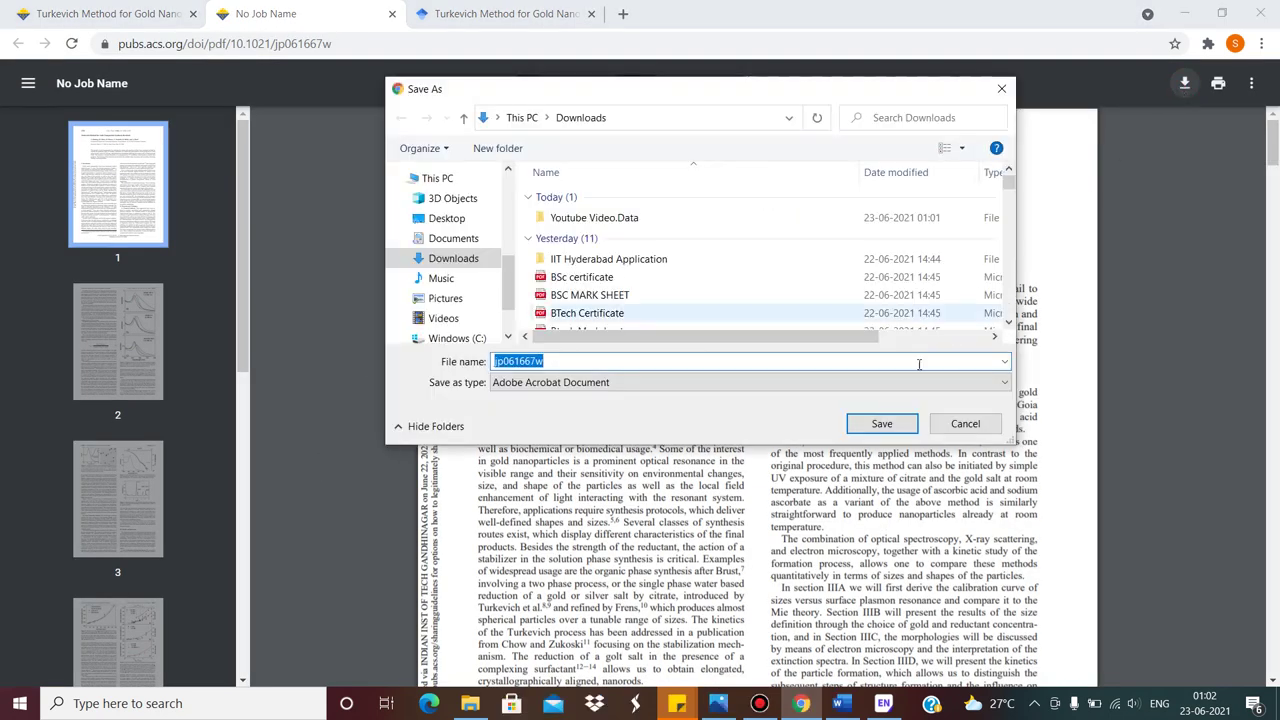
left_click(882, 424)
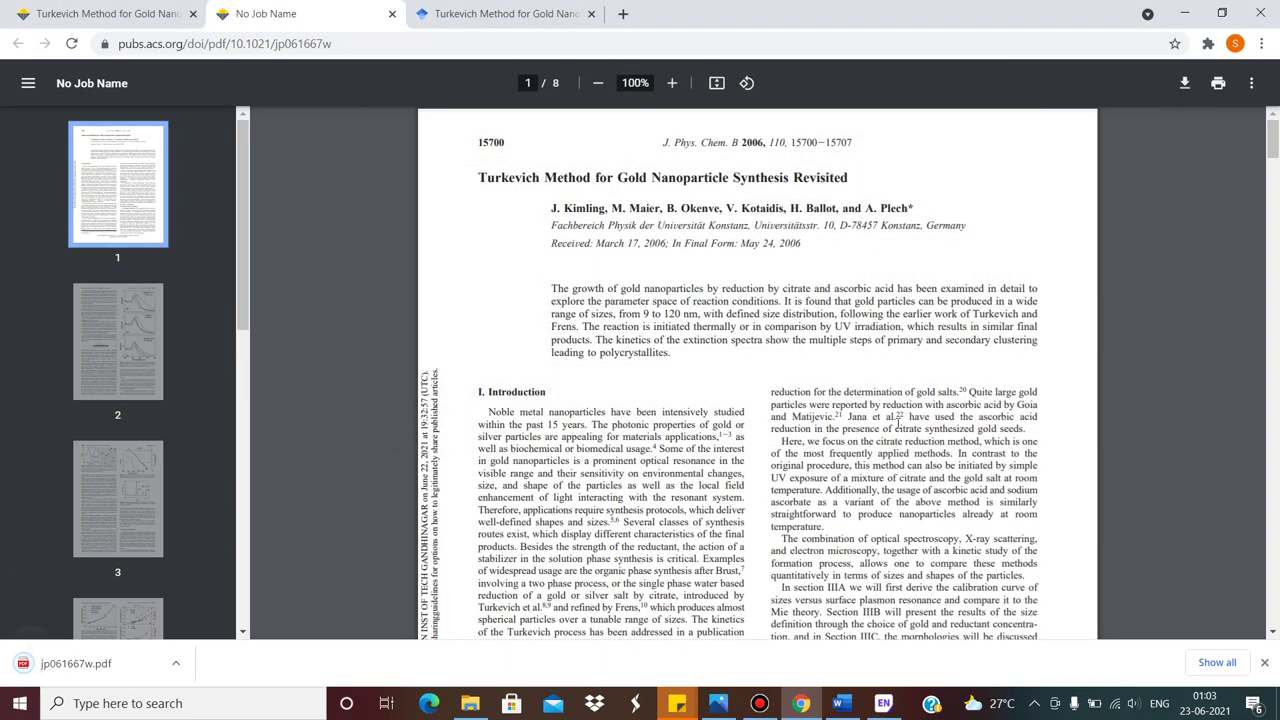
left_click(505, 13)
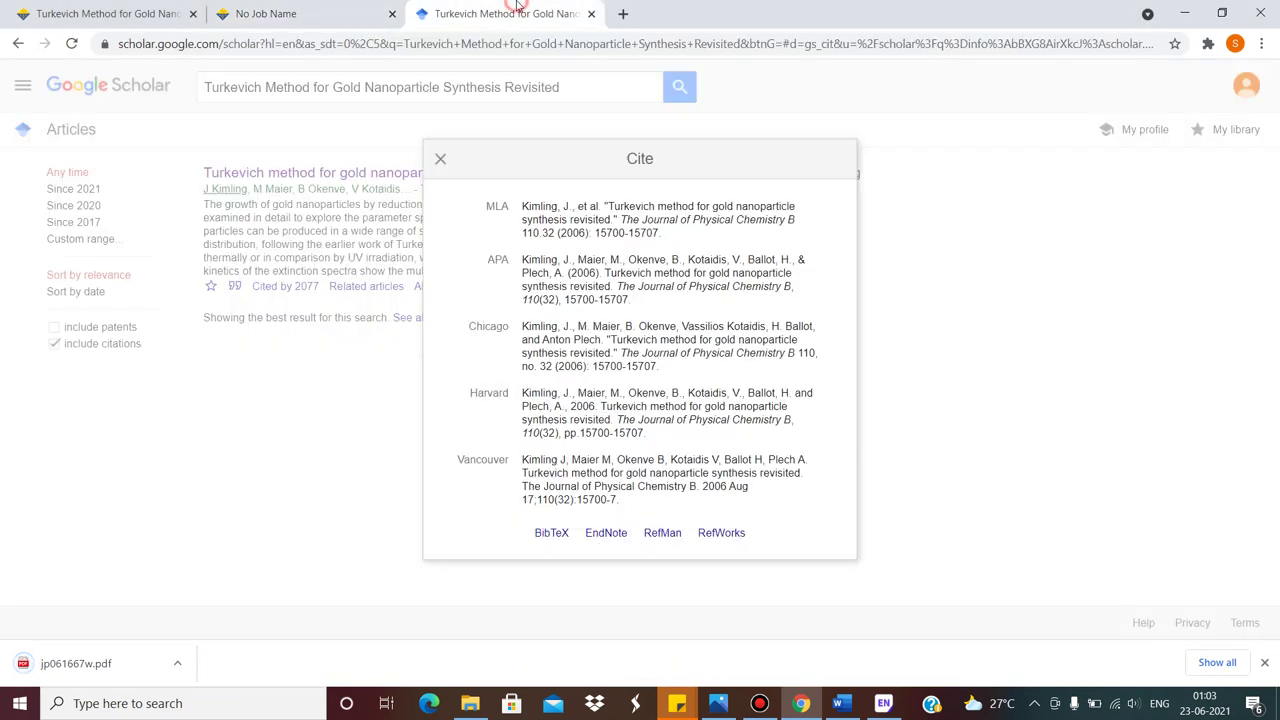
Switch back to EndNote and attach the jp061667w PDF from Downloads to the reference.
left_click(883, 703)
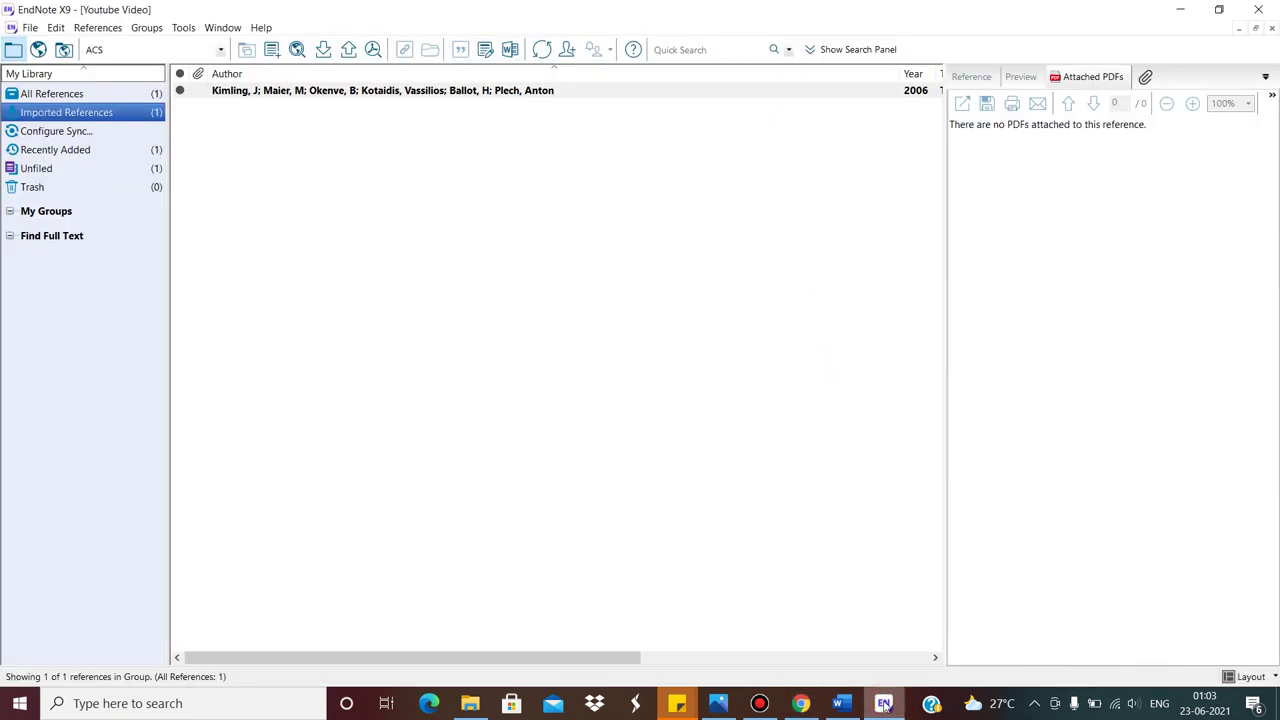
left_click(1147, 78)
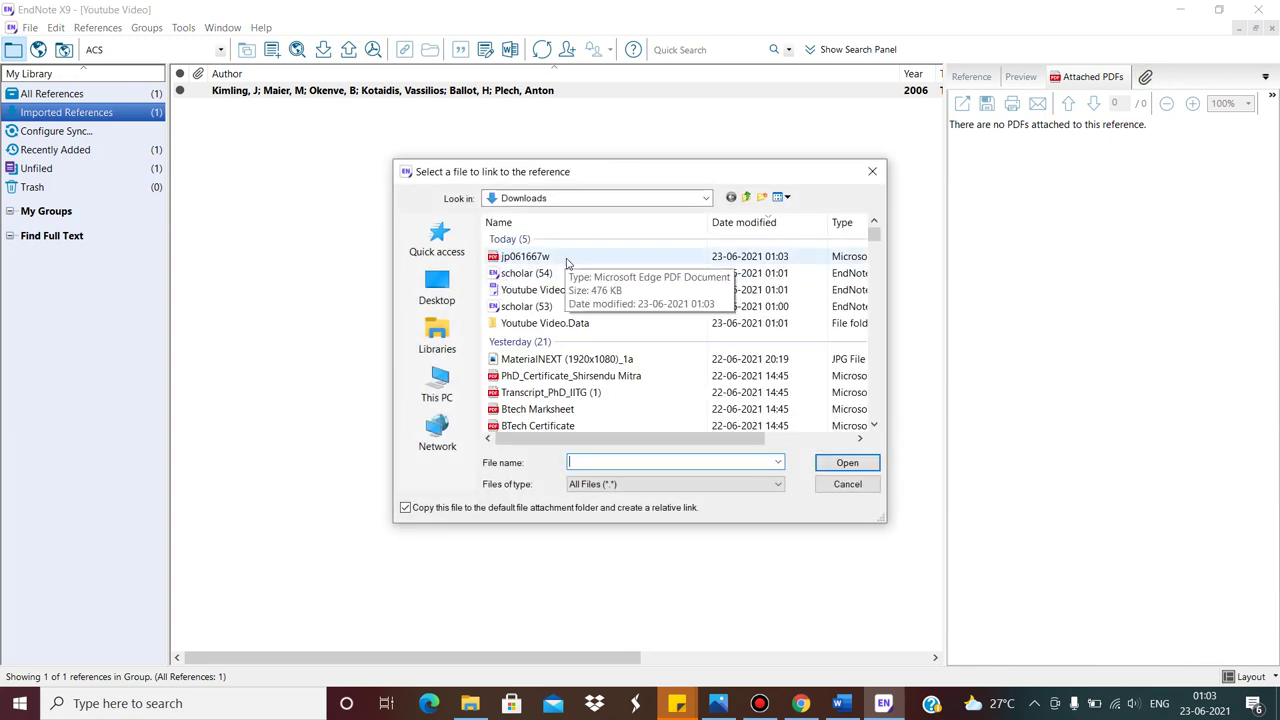
double_click(563, 258)
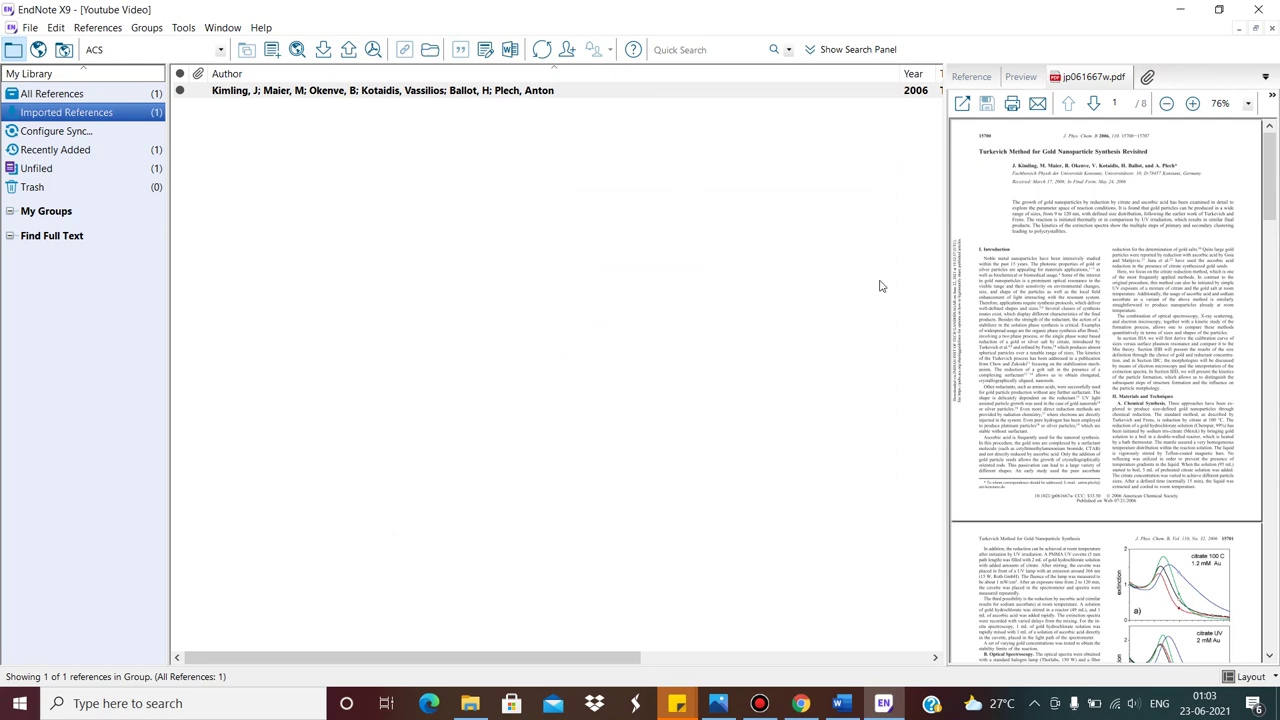
Preview the imported reference as formatted in the ACS style, examine its number, article title and year, and select the reference.
left_click(557, 92)
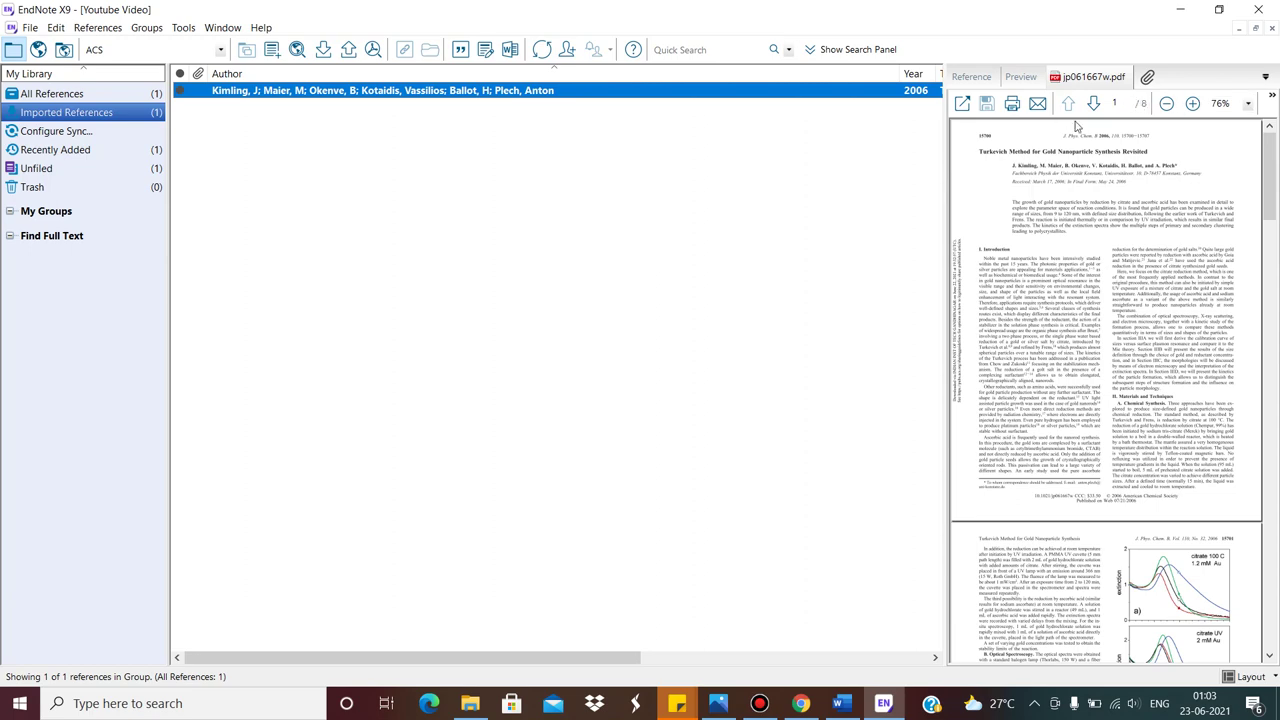
mouse_move(1268, 160)
left_mouse_down()
mouse_move(1263, 618)
mouse_move(1254, 278)
mouse_move(1266, 284)
mouse_move(1271, 146)
left_mouse_up()
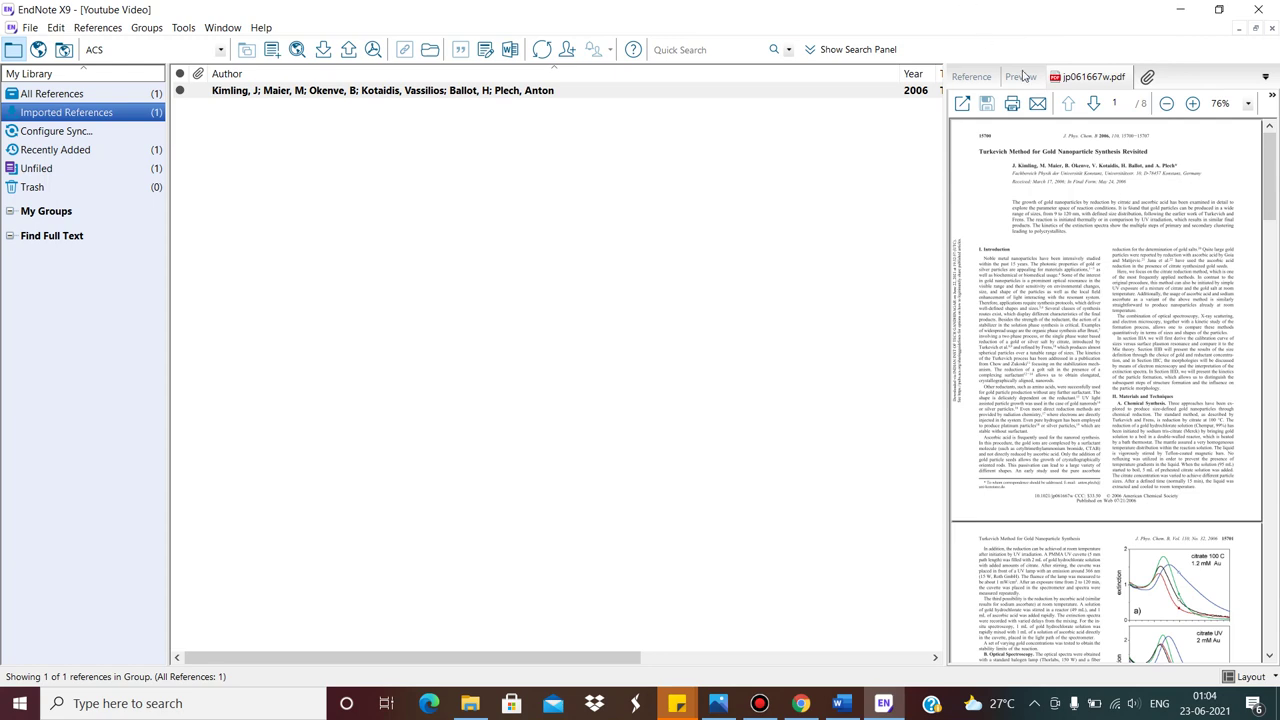
left_click(1024, 78)
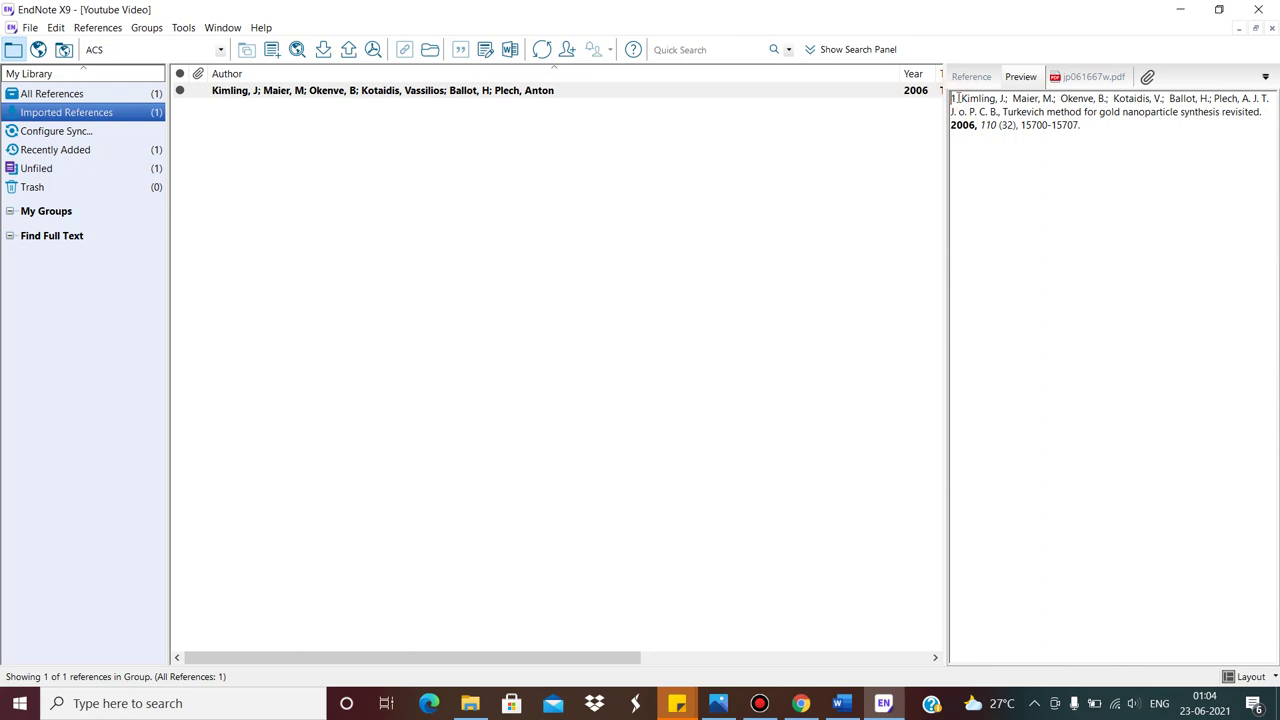
left_click_drag(963, 98, 951, 98)
left_click_drag(1003, 112, 1243, 114)
left_click_drag(977, 126, 953, 125)
left_click(577, 93)
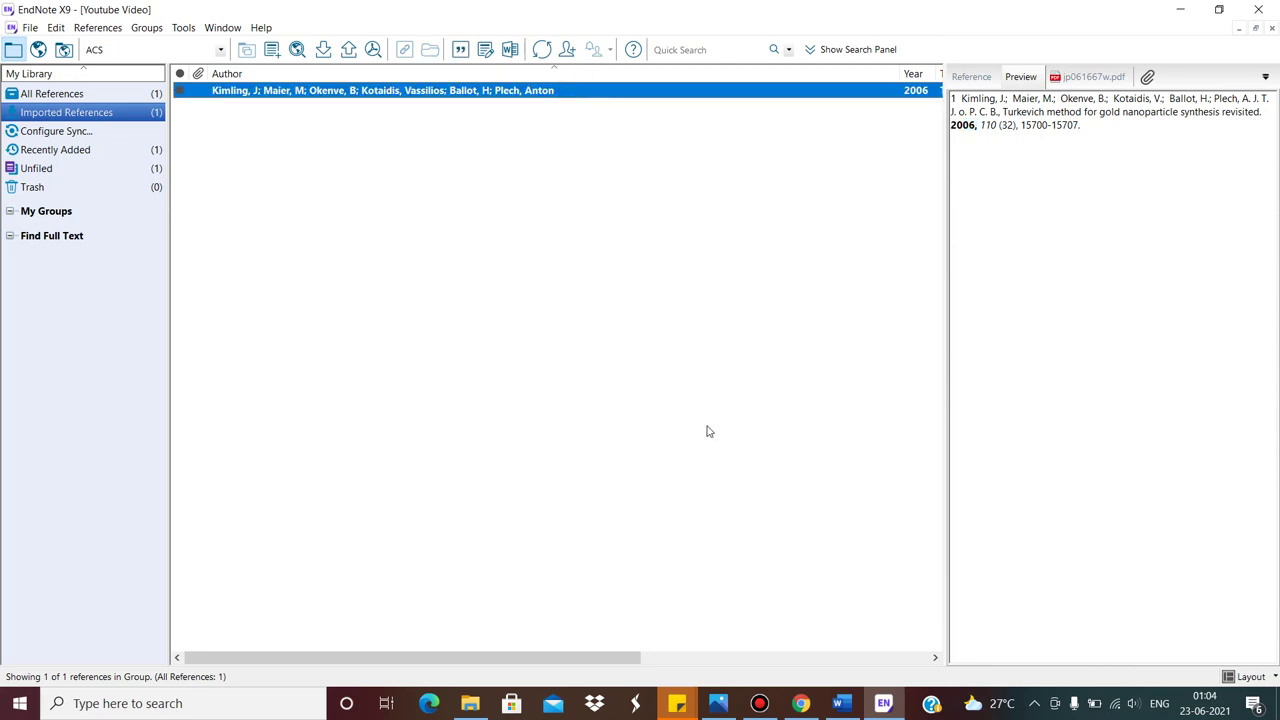
Switch to Word and write "Manuscript" in the blank document, with "Gold nanoparticle synthesis" a few lines below it.
left_click(843, 705)
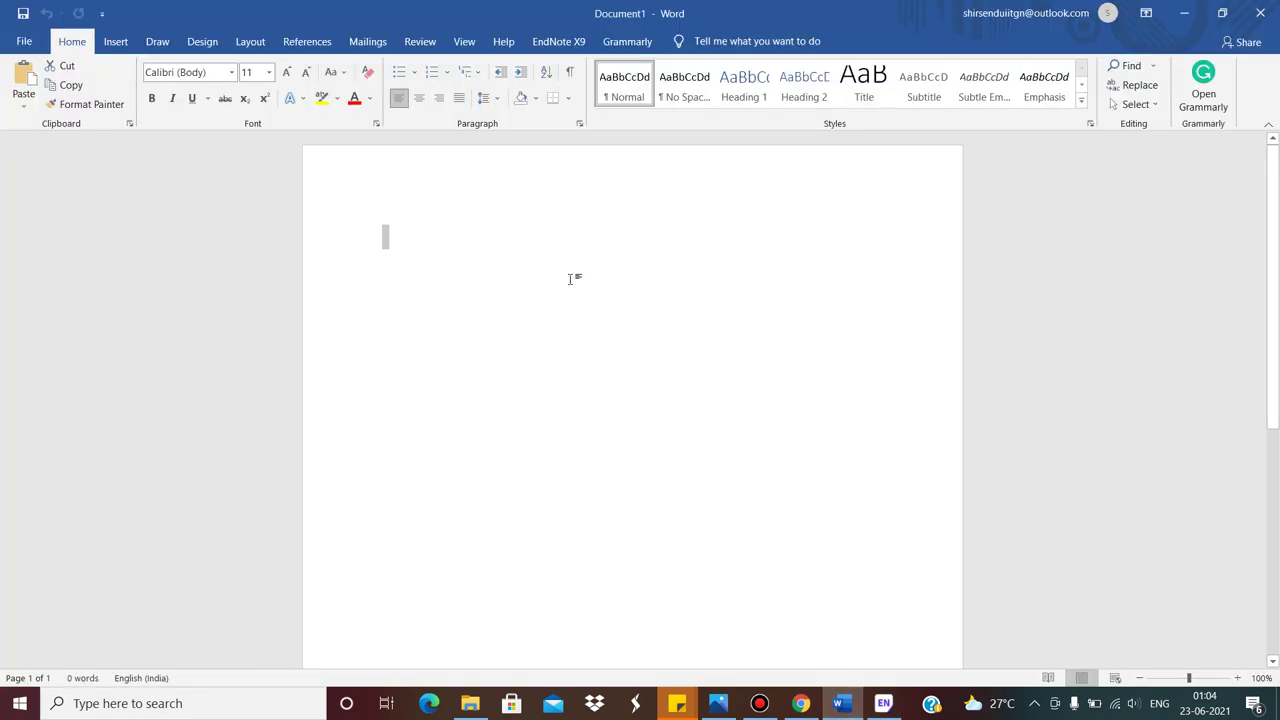
left_click(534, 257)
type("Man")
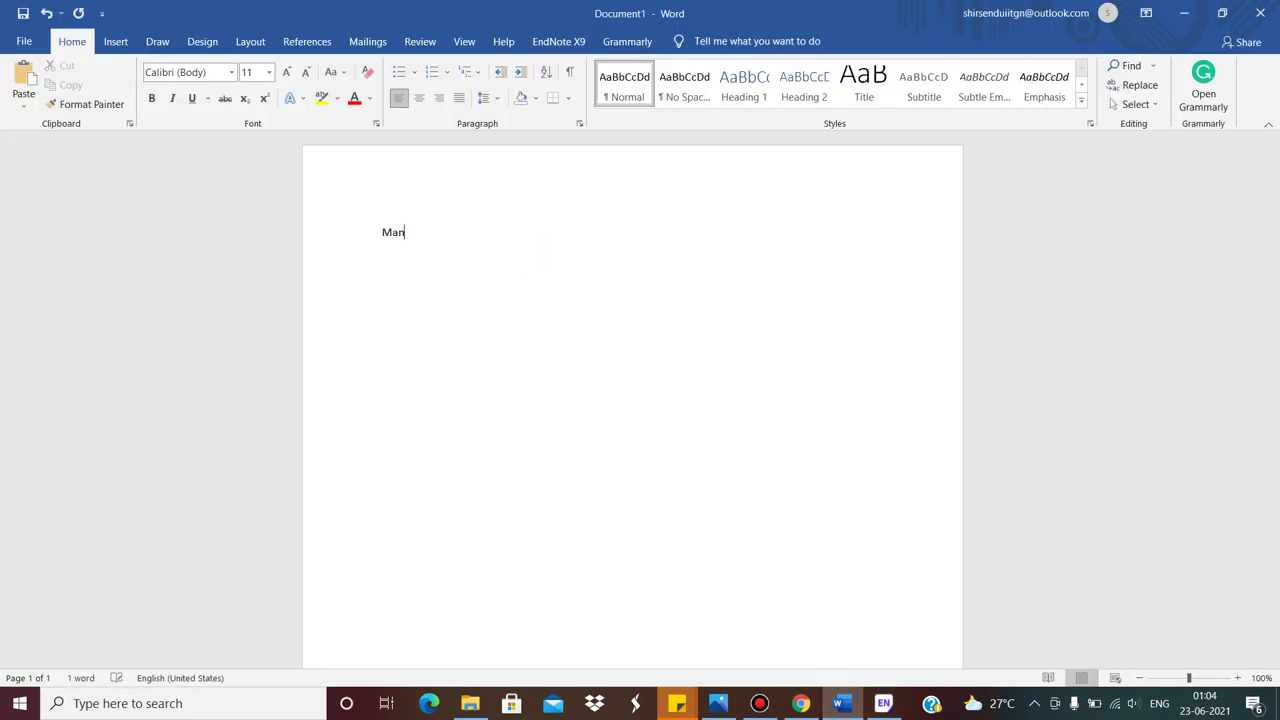
type("uscript")
key("Return")
key("Return")
key("Return")
key("BackSpace")
type("Gol")
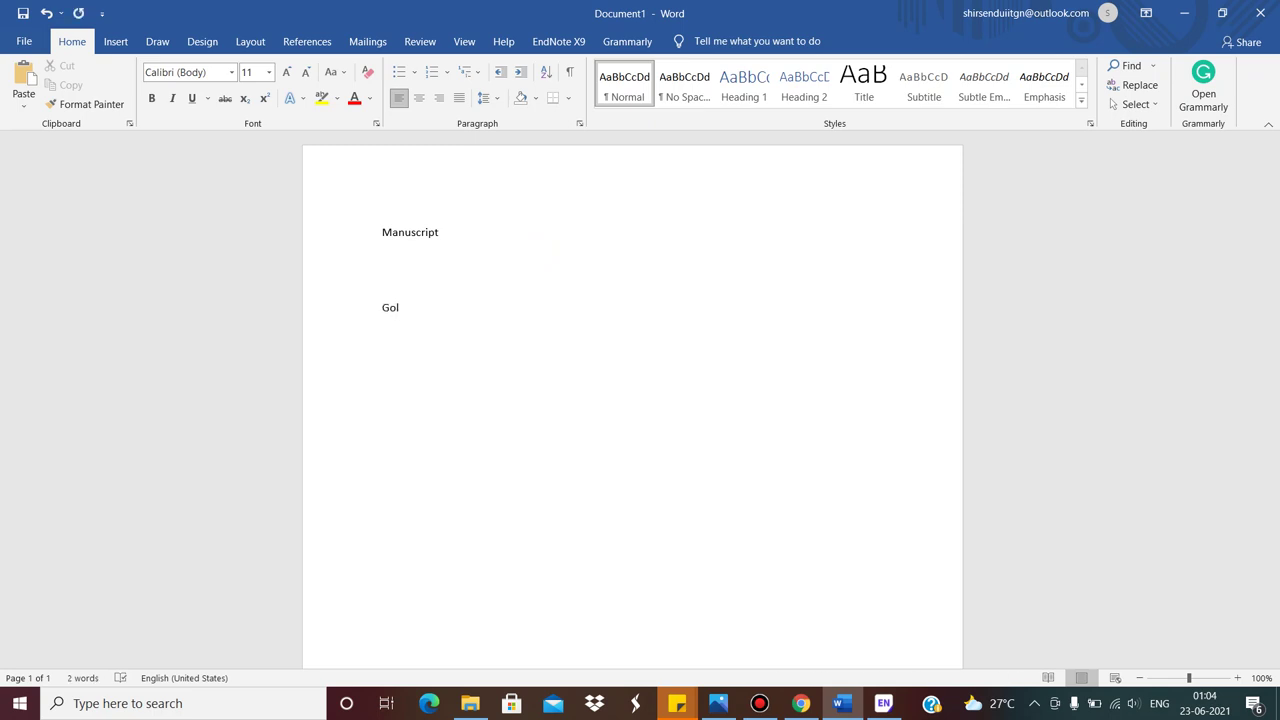
type("d nanoparticle synthesis")
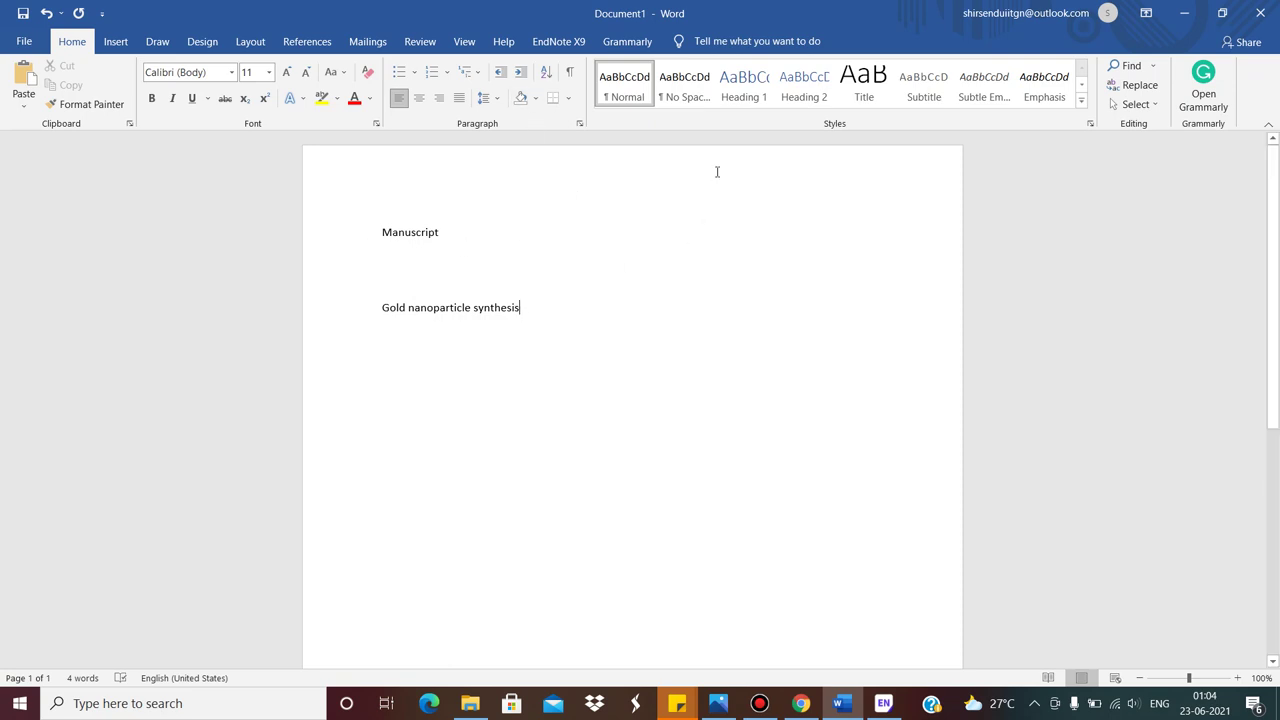
Insert the reference selected in EndNote as a citation after "Gold nanoparticle synthesis" in the Word document.
left_click(574, 48)
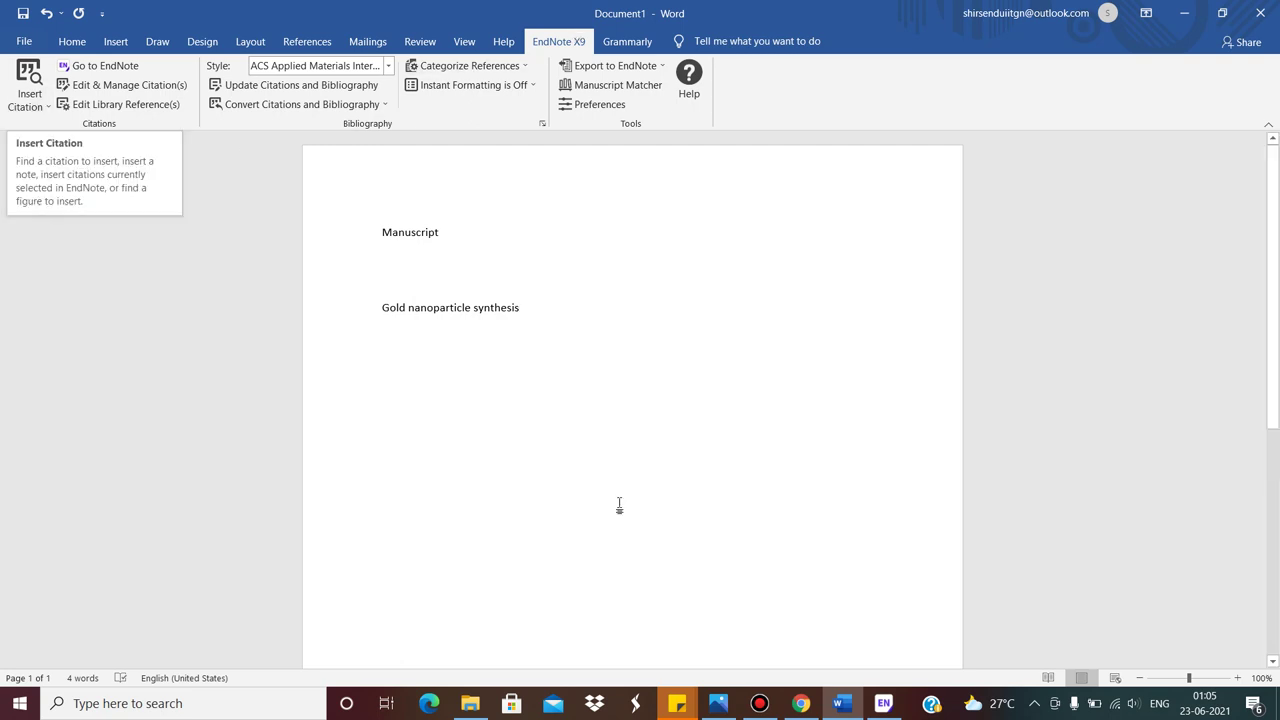
left_click(884, 704)
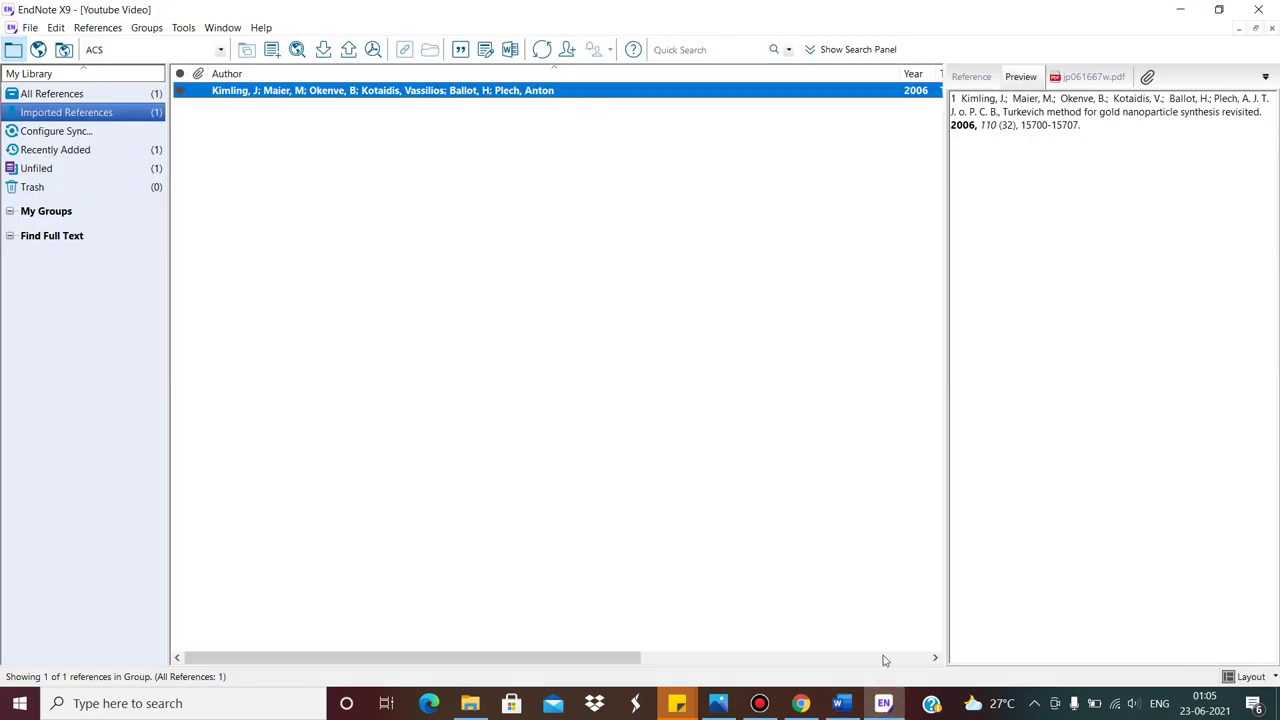
left_click(842, 704)
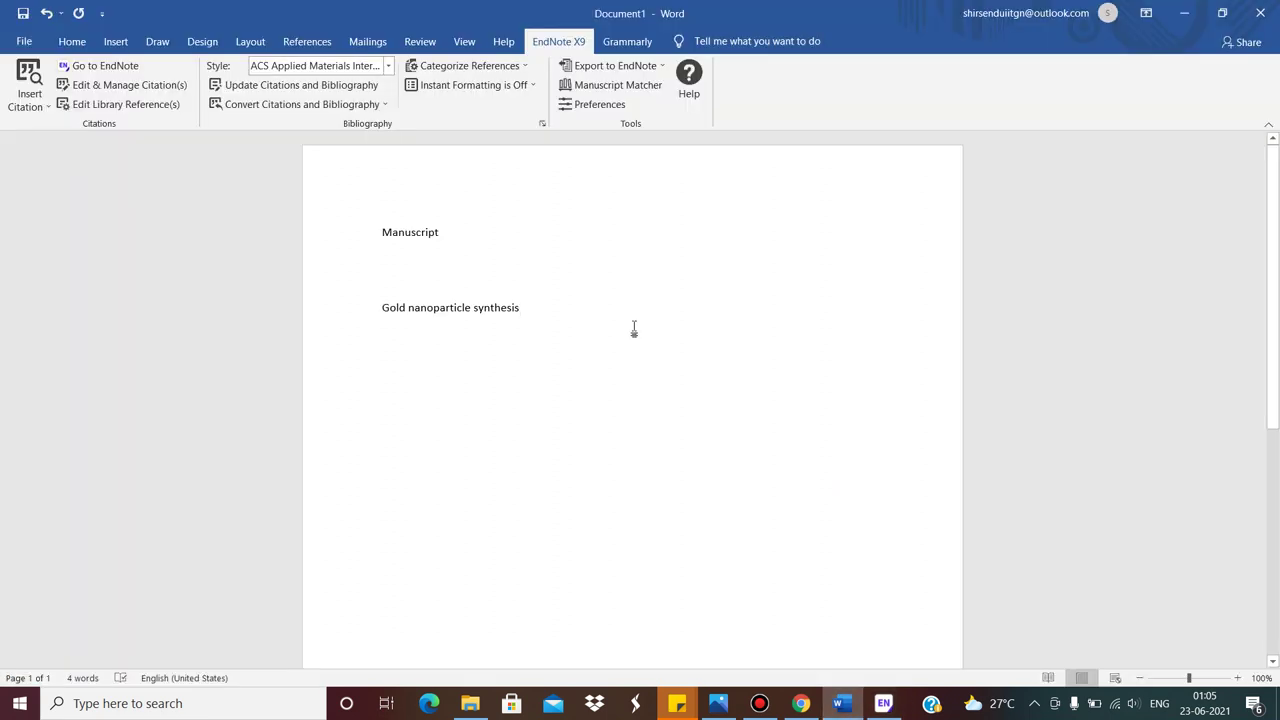
left_click(43, 105)
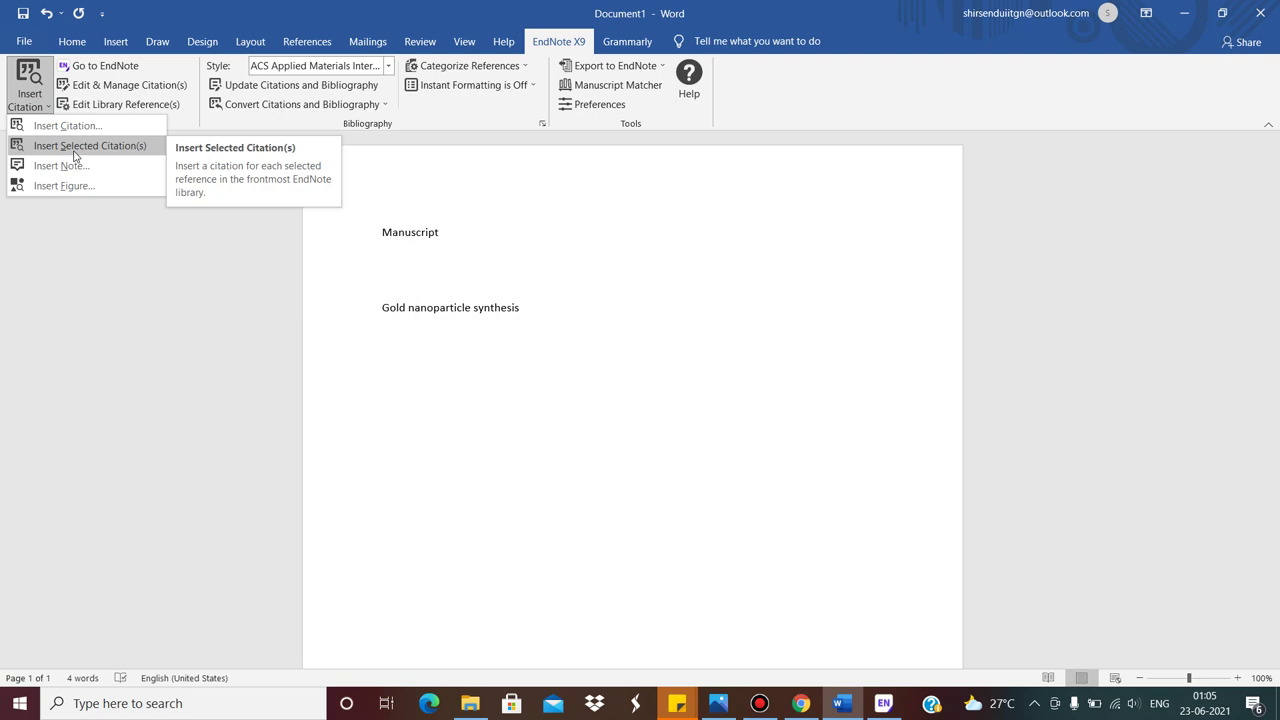
left_click(880, 703)
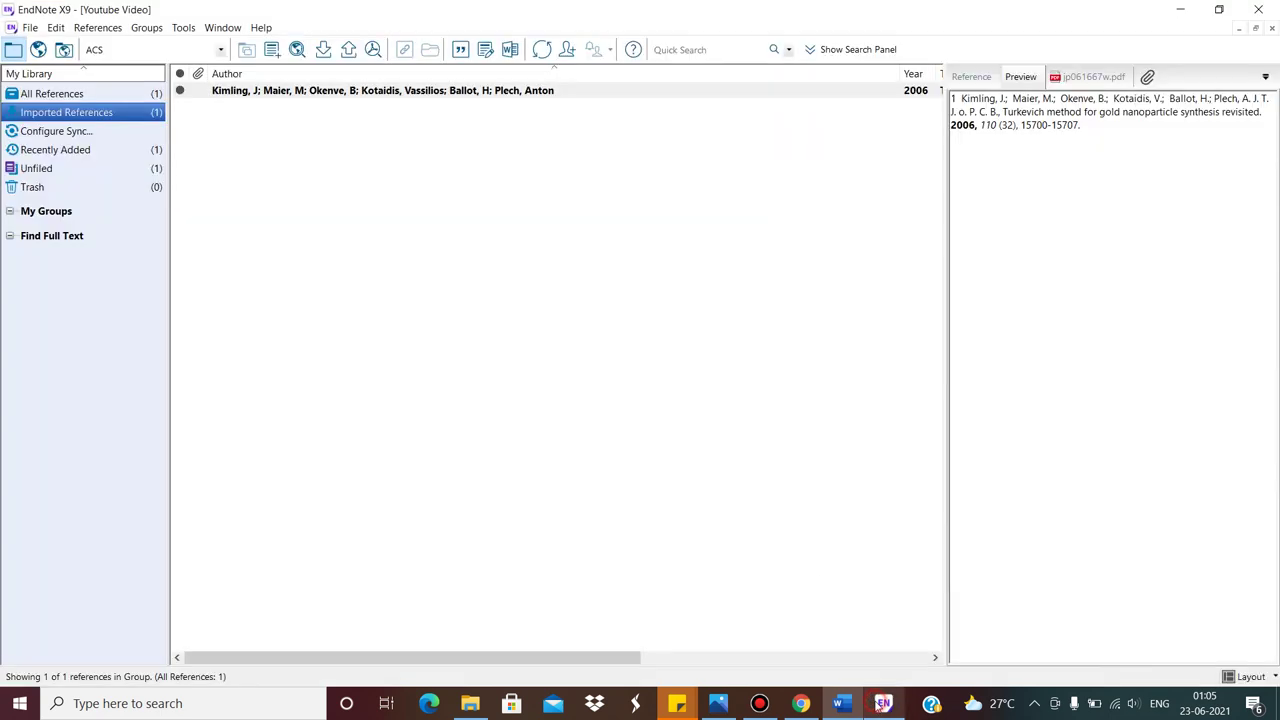
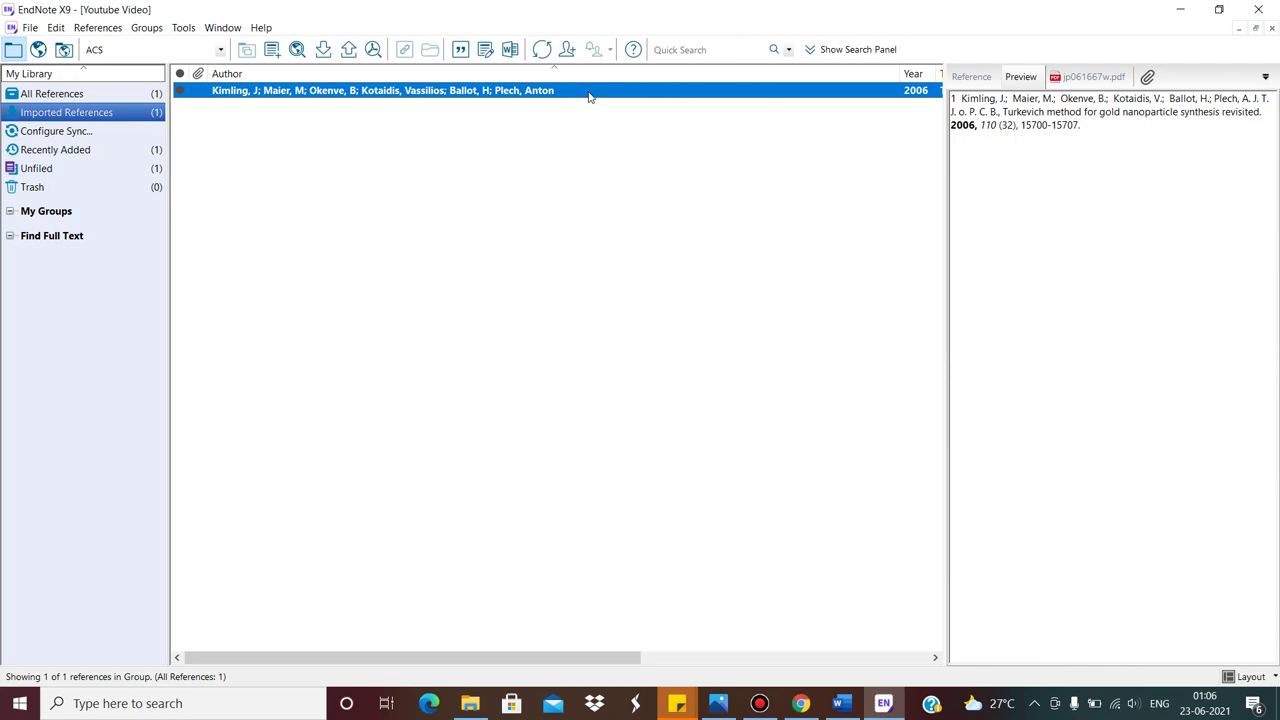
left_click(843, 705)
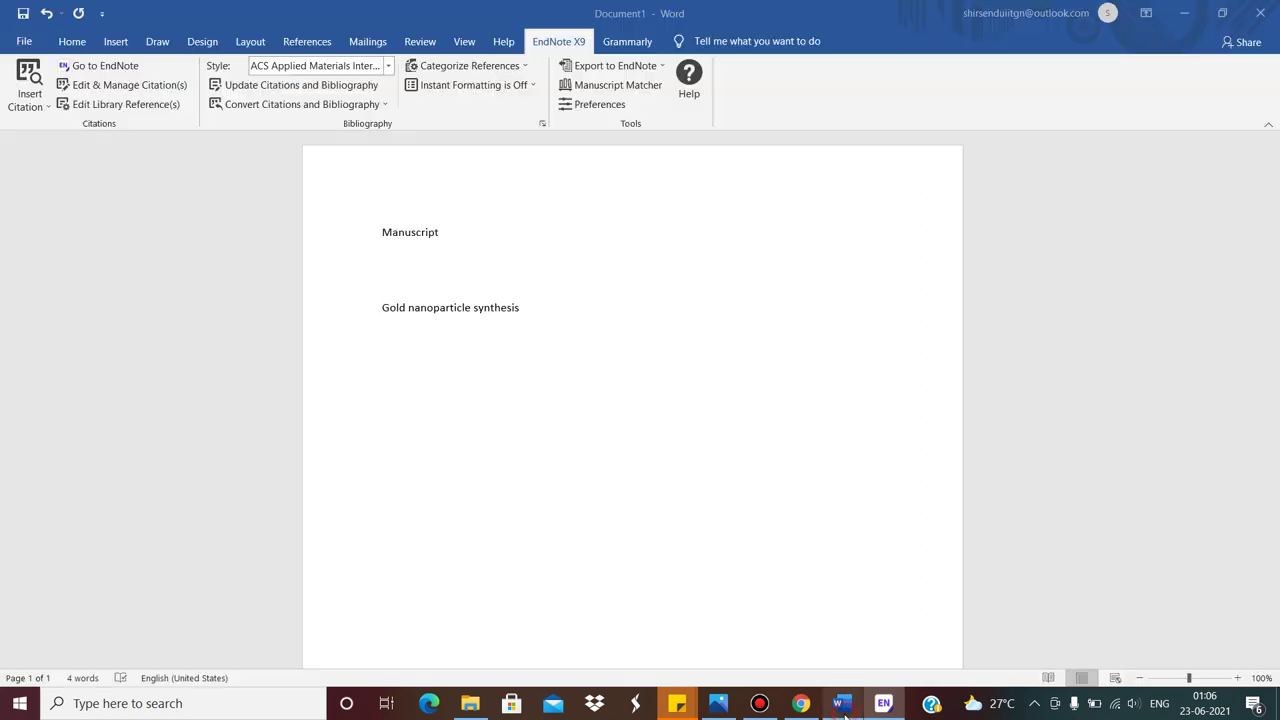
left_click(45, 101)
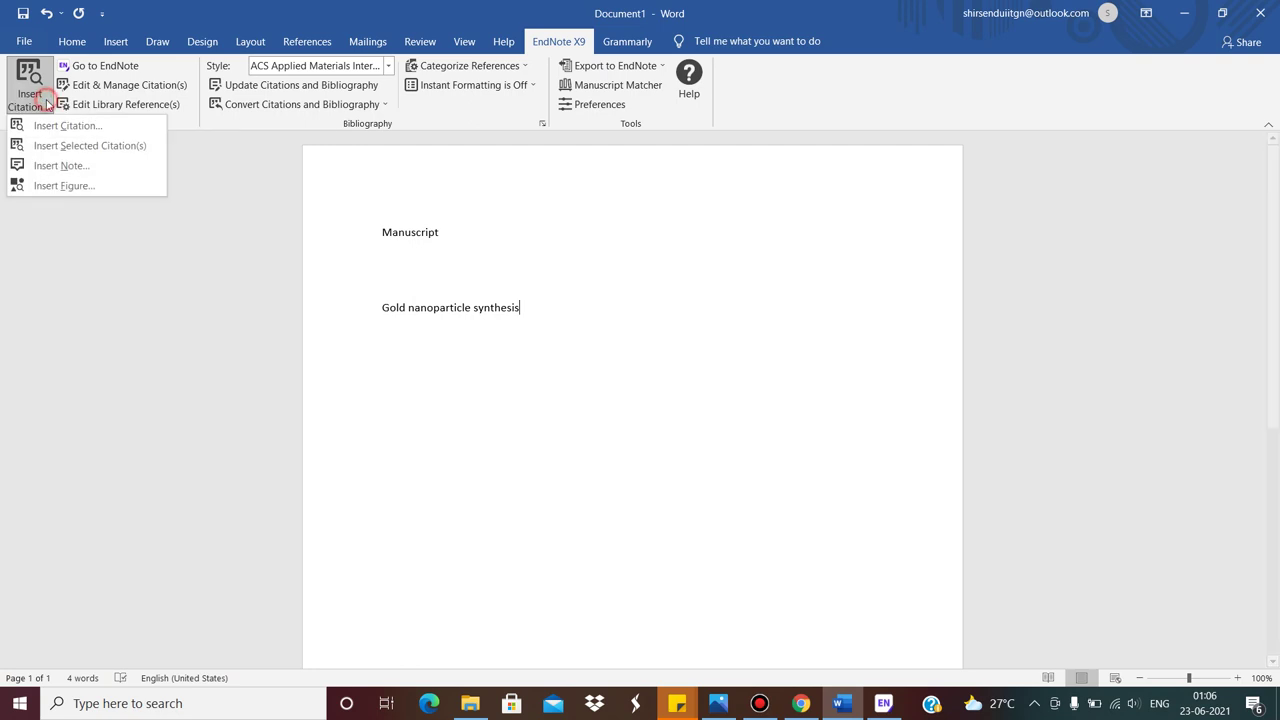
left_click(76, 146)
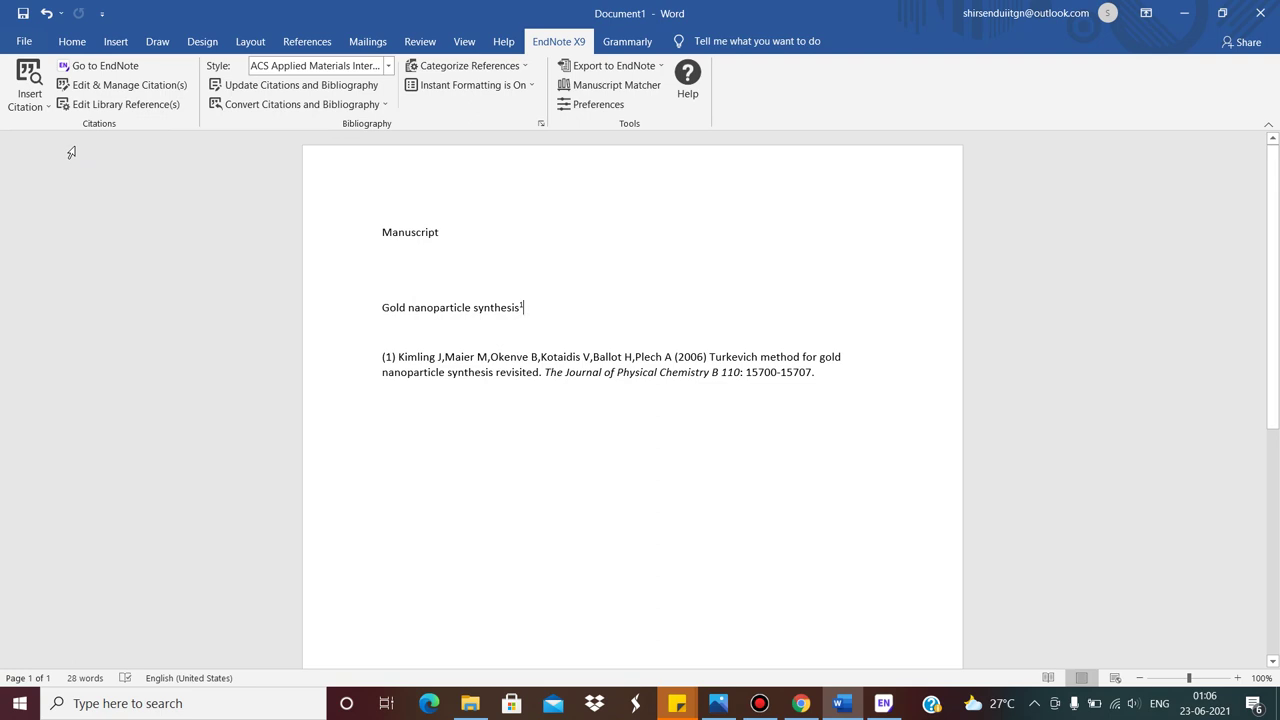
Add the heading "References:" between the cited line and the bibliography, and remove the extra blank line below the heading.
key("Return")
key("Return")
type("R")
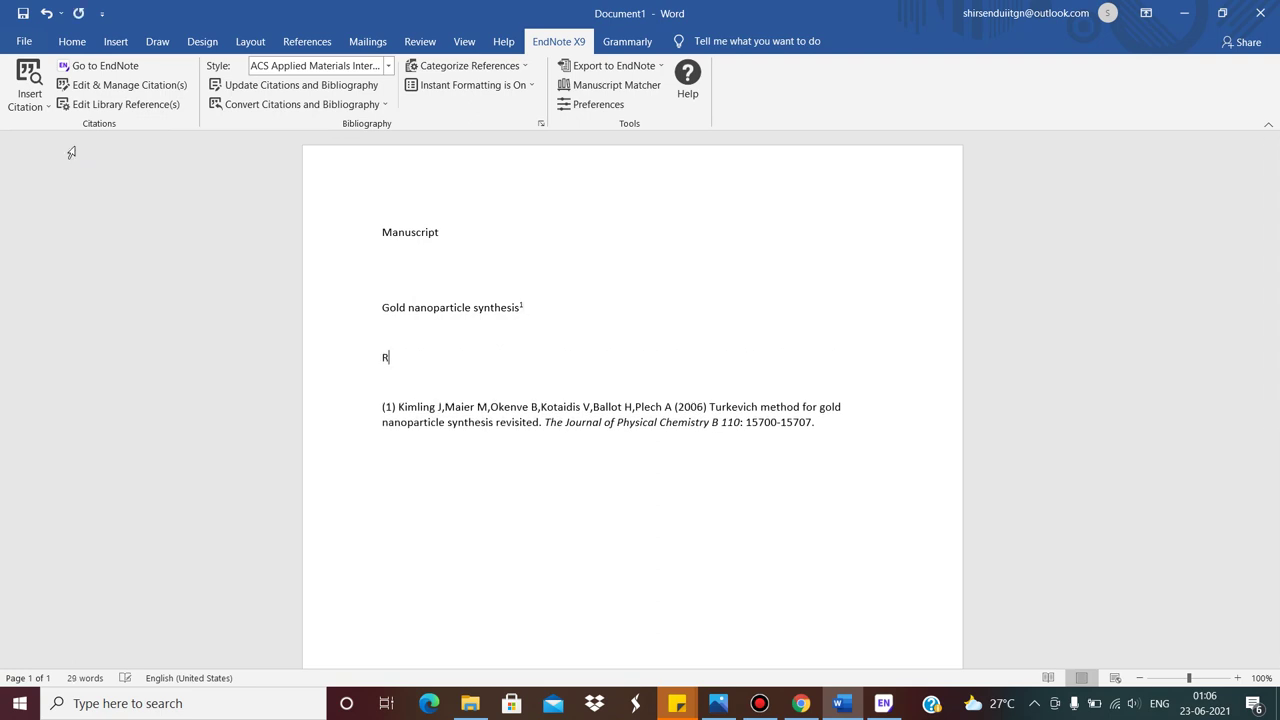
type("eferences:")
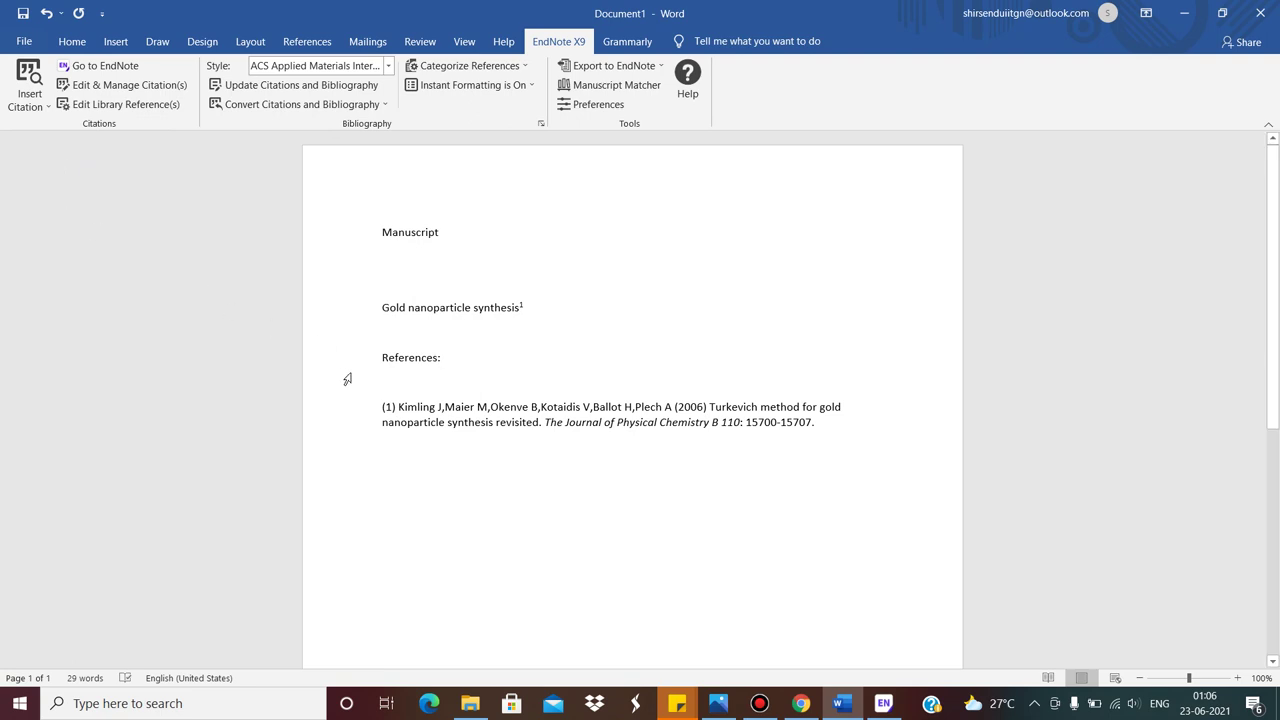
left_click(412, 388)
key("BackSpace")
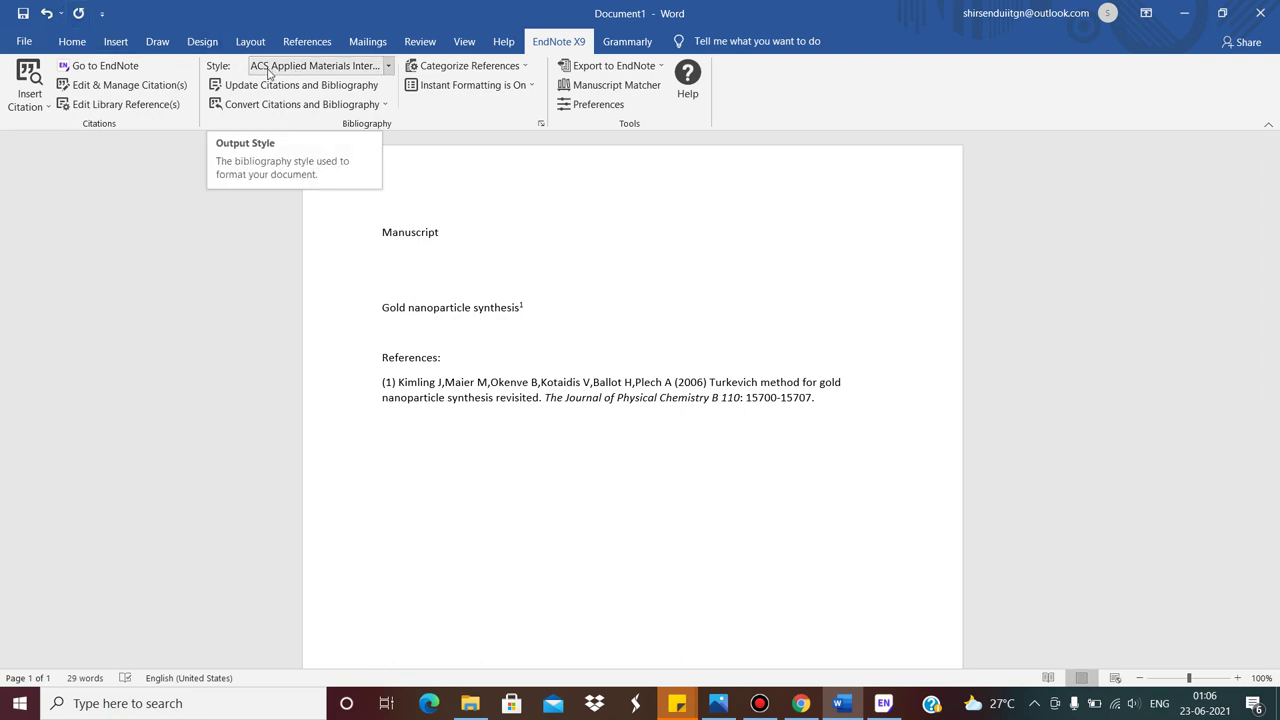
Try the IEEE and Nano Today output styles on the bibliography, and set its style to RSC Advances.
left_click(387, 66)
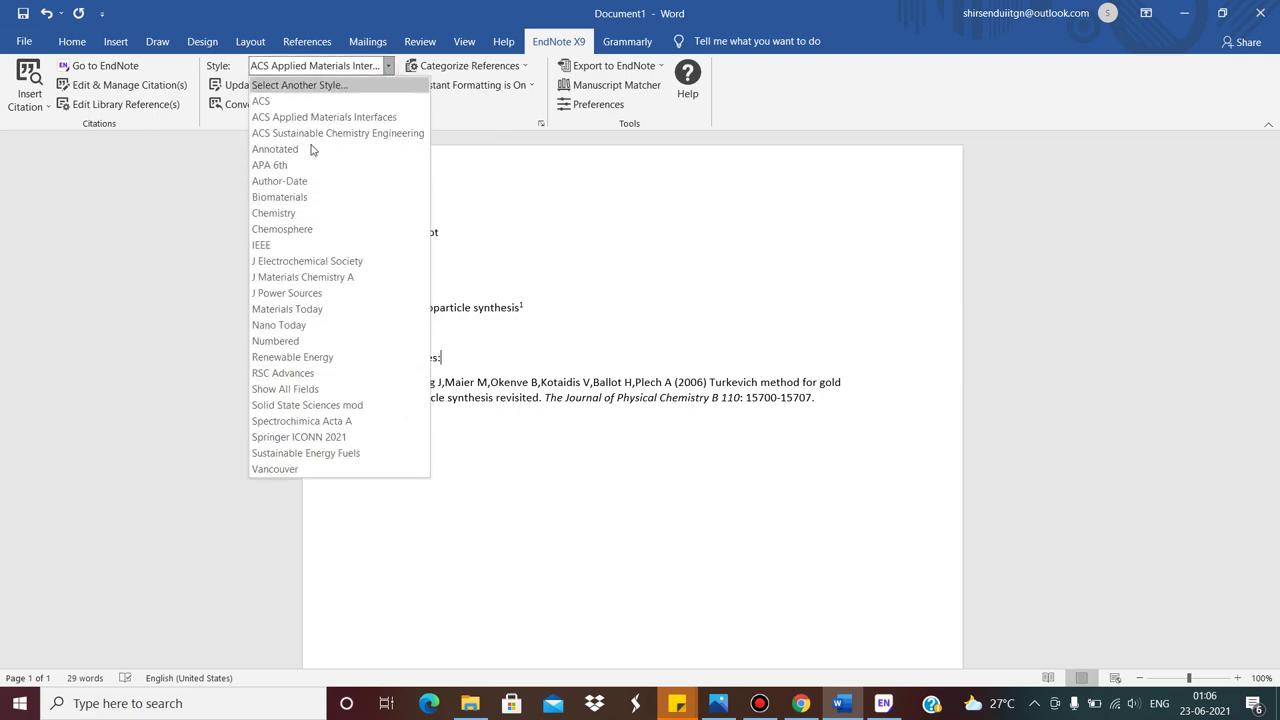
left_click(298, 245)
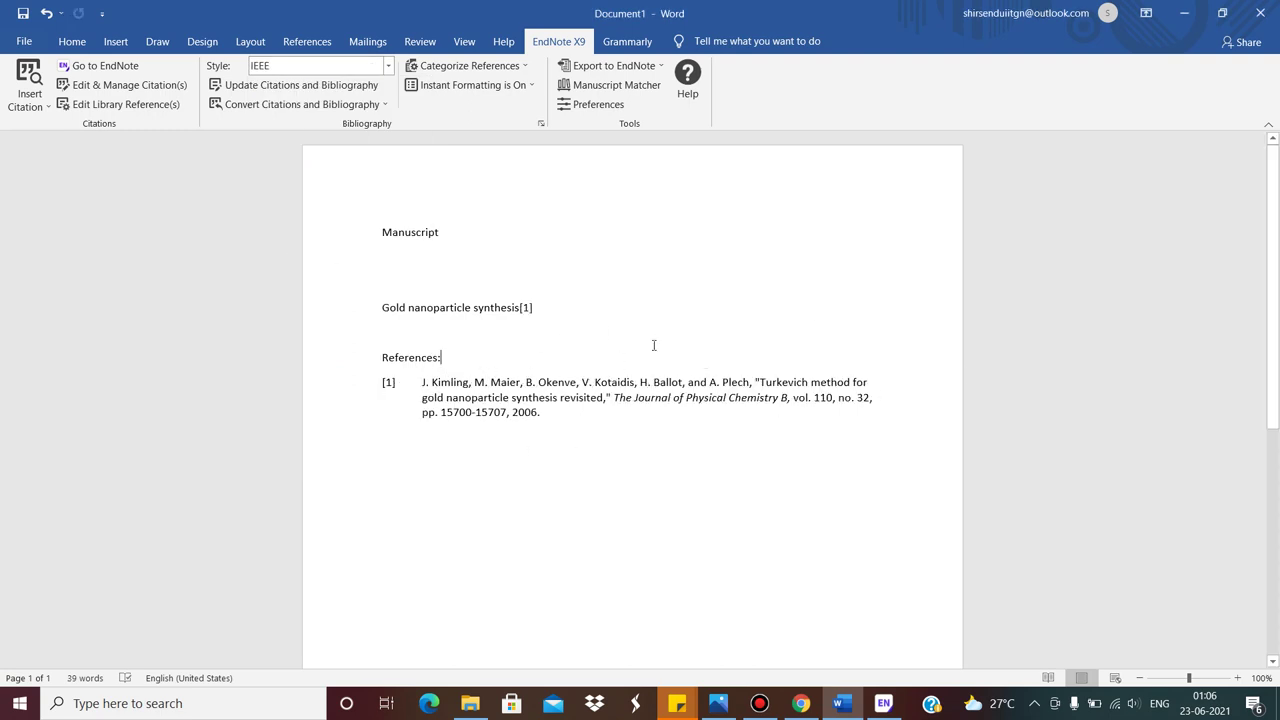
left_click(388, 66)
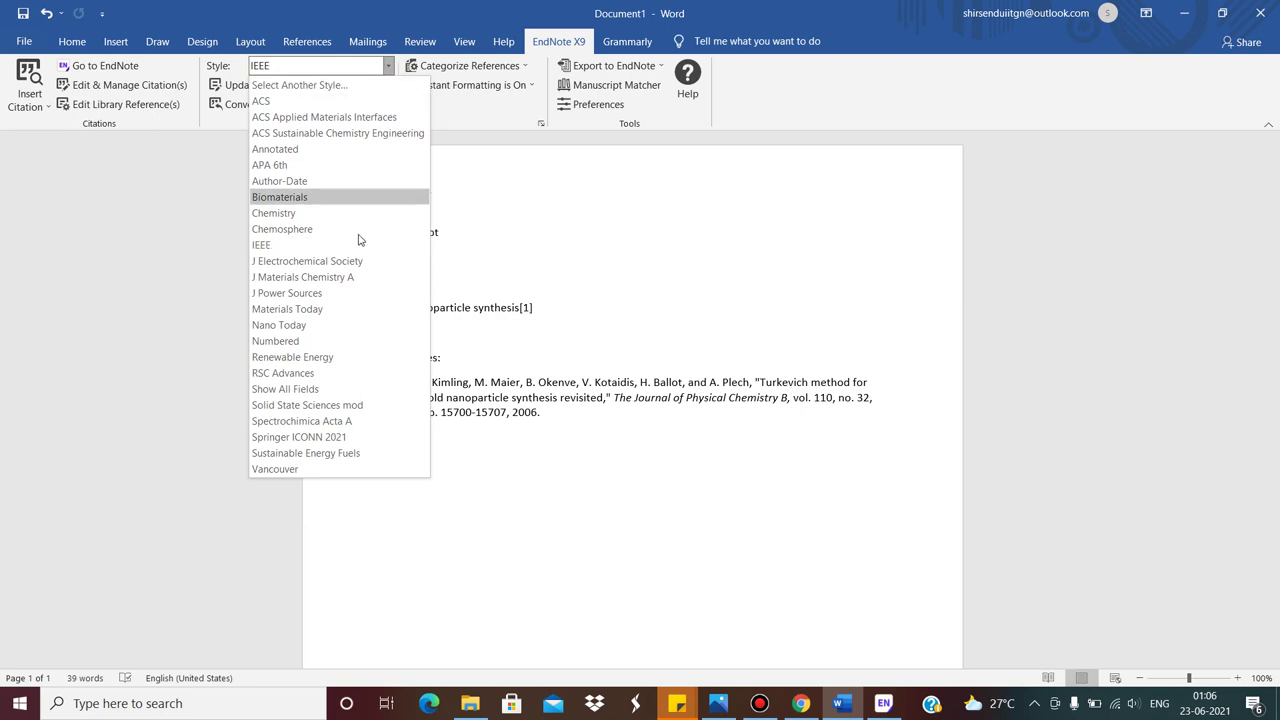
left_click(330, 325)
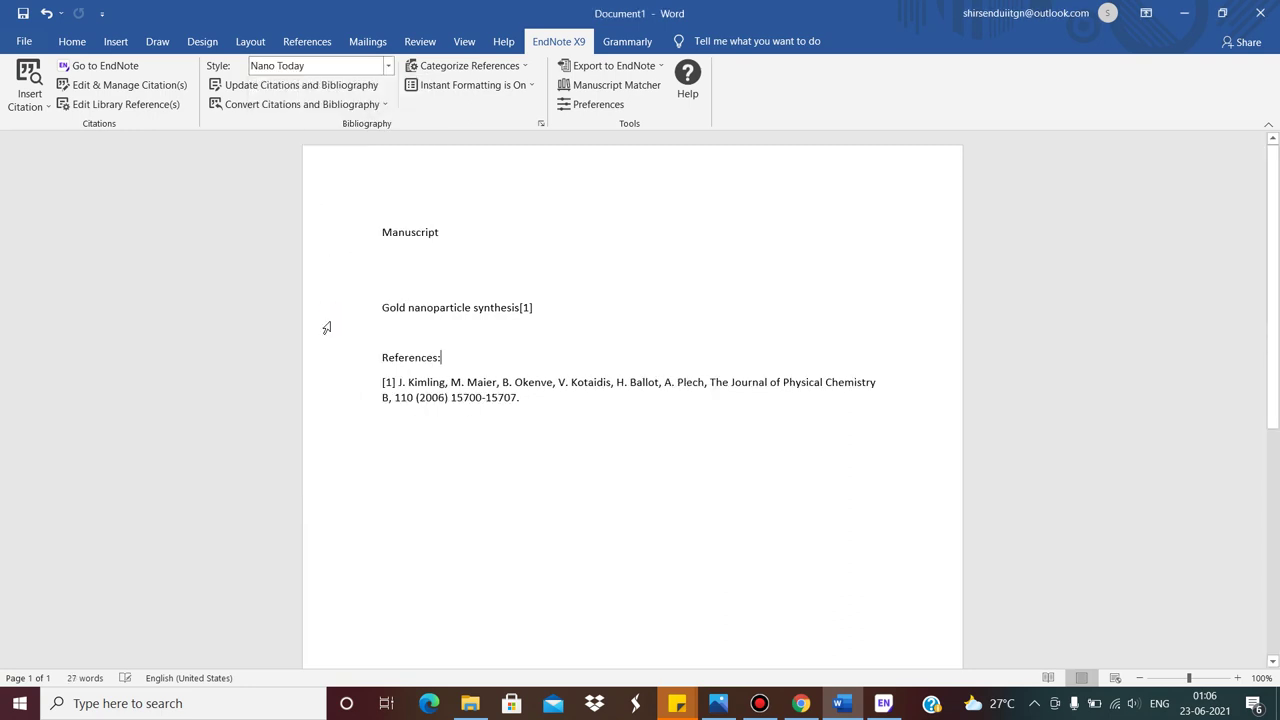
left_click(388, 66)
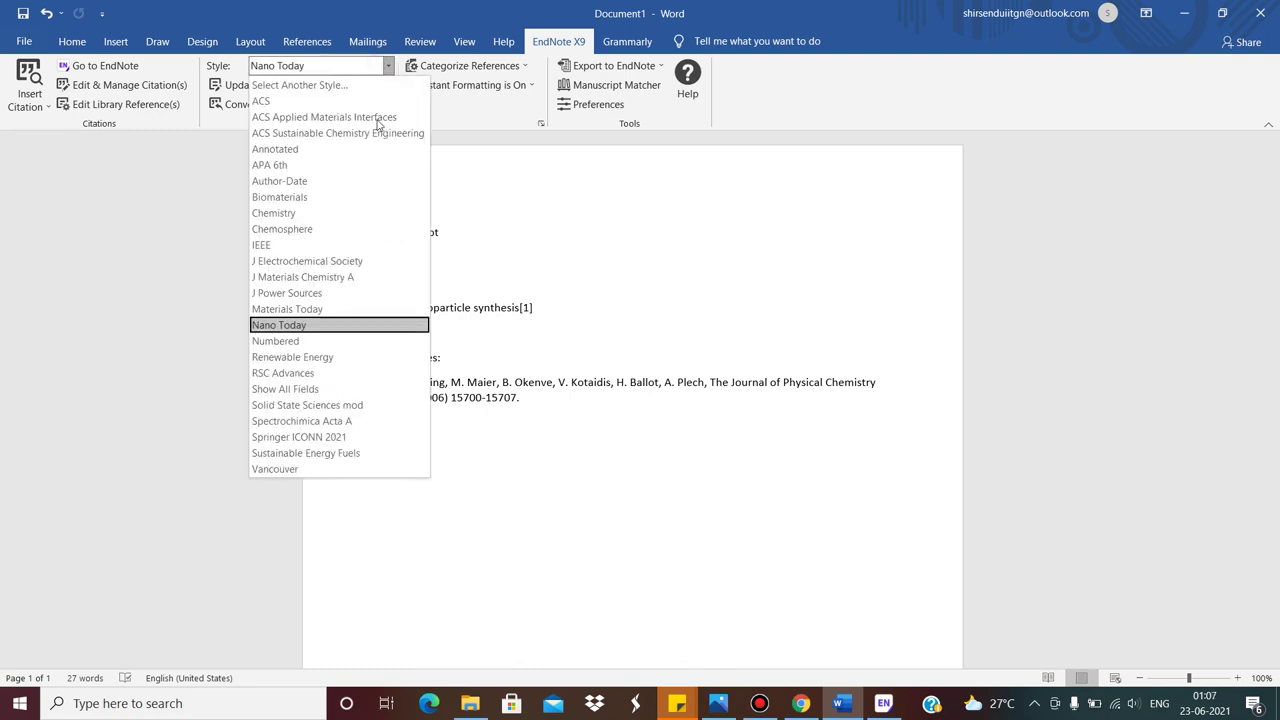
left_click(323, 374)
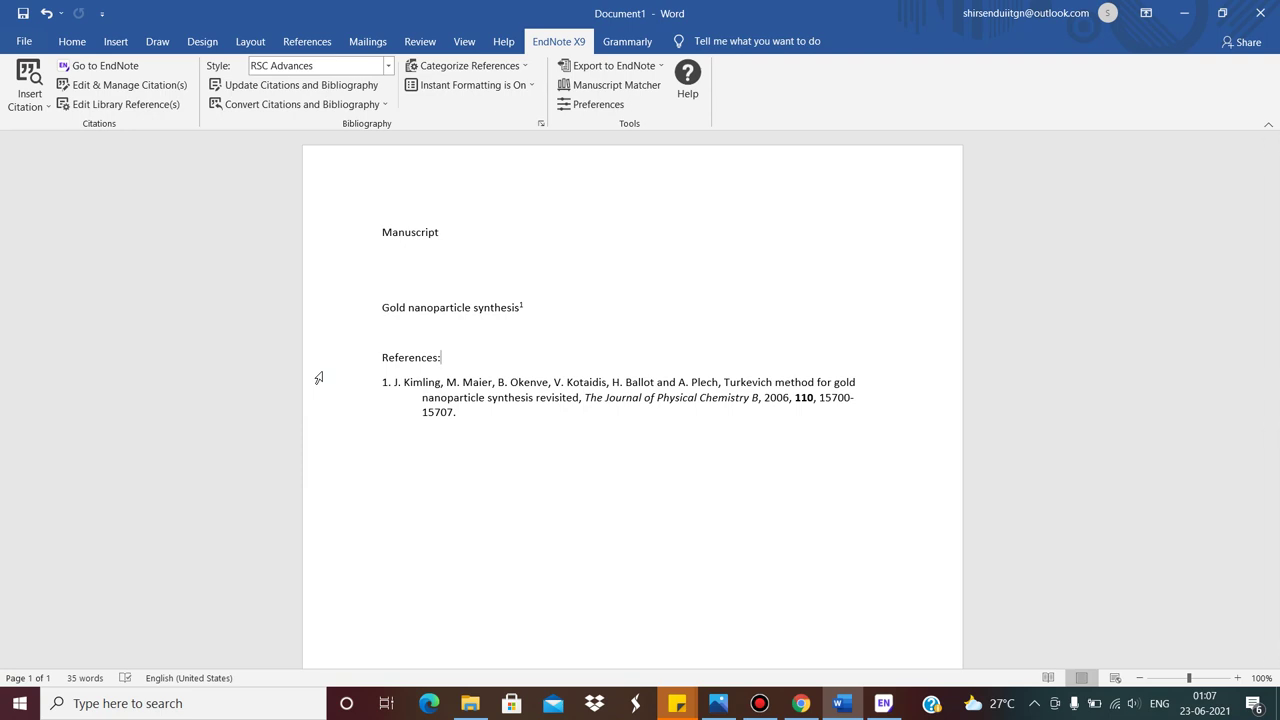
Switch to File Explorer, open the Styles folder in C:\Program Files (x86)\EndNote X9, and look through the installed EndNote styles.
left_click(470, 705)
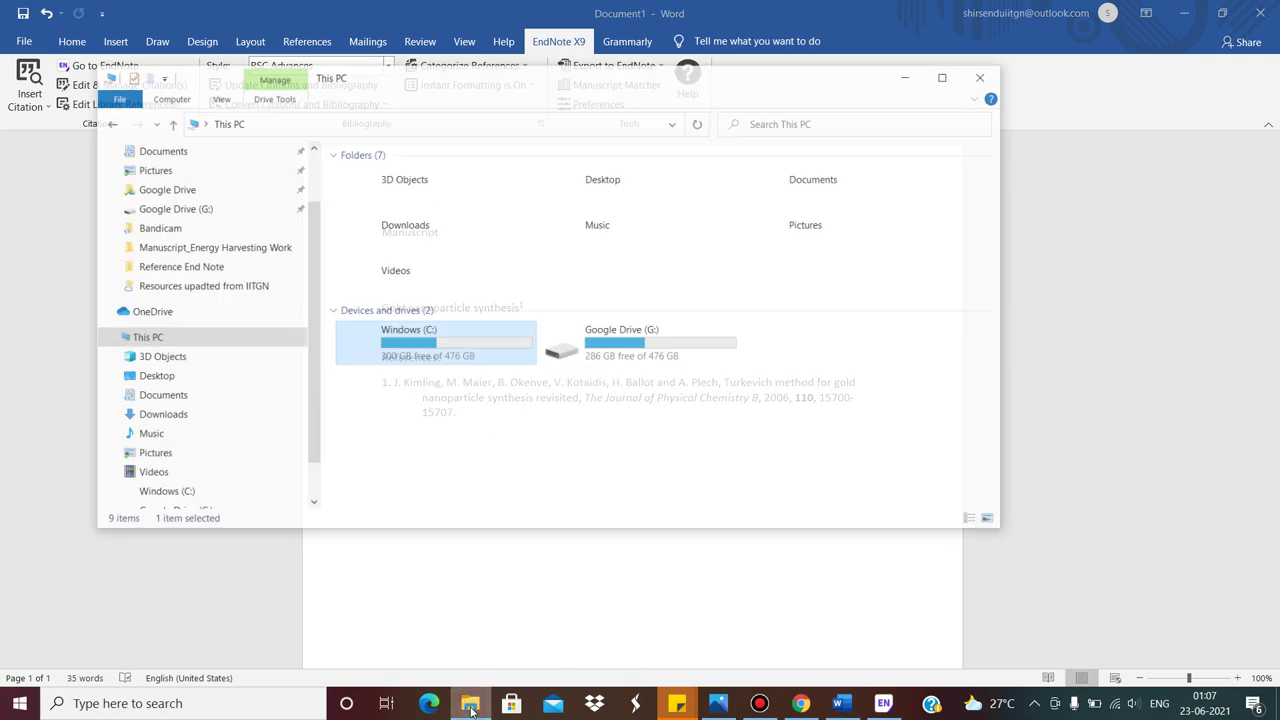
double_click(428, 324)
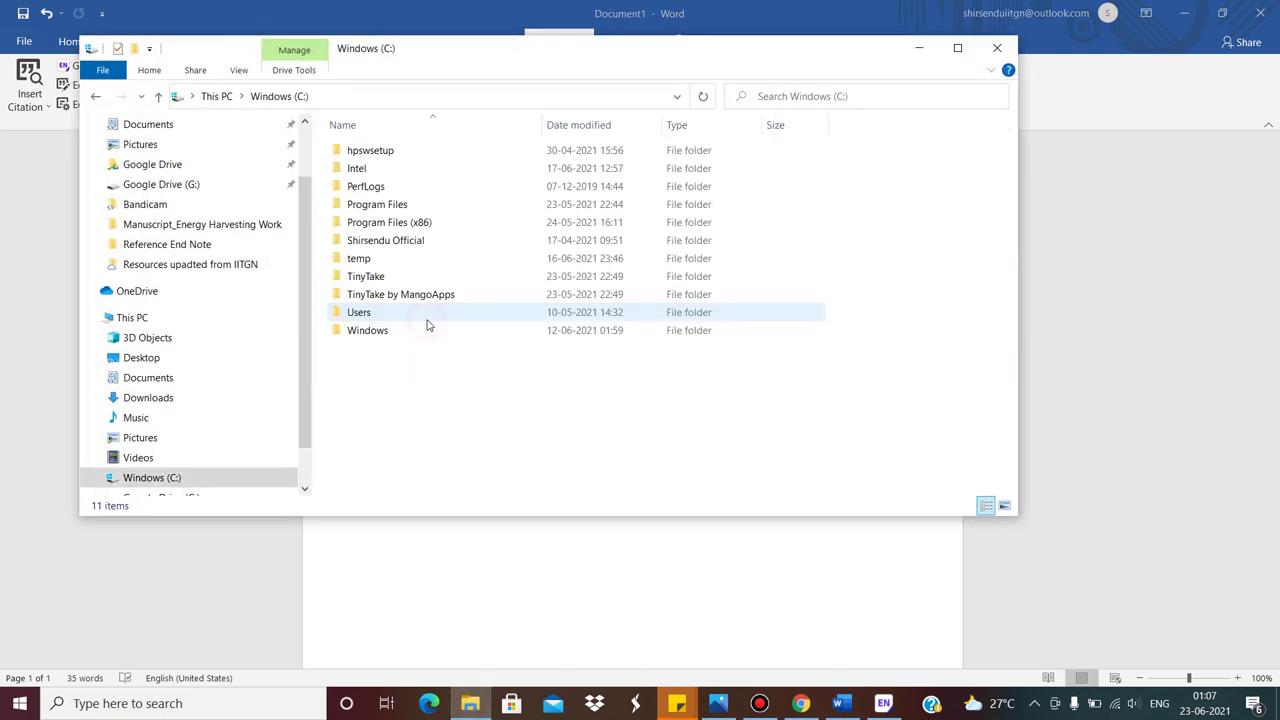
double_click(449, 224)
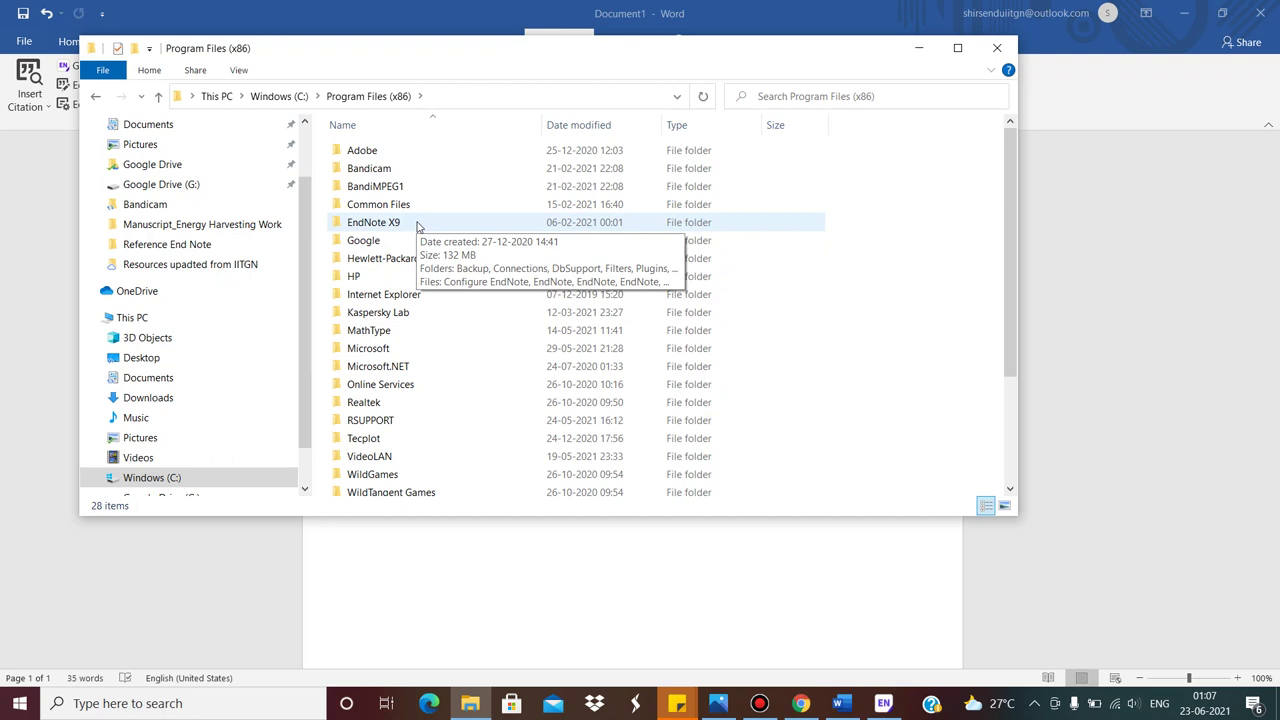
double_click(417, 224)
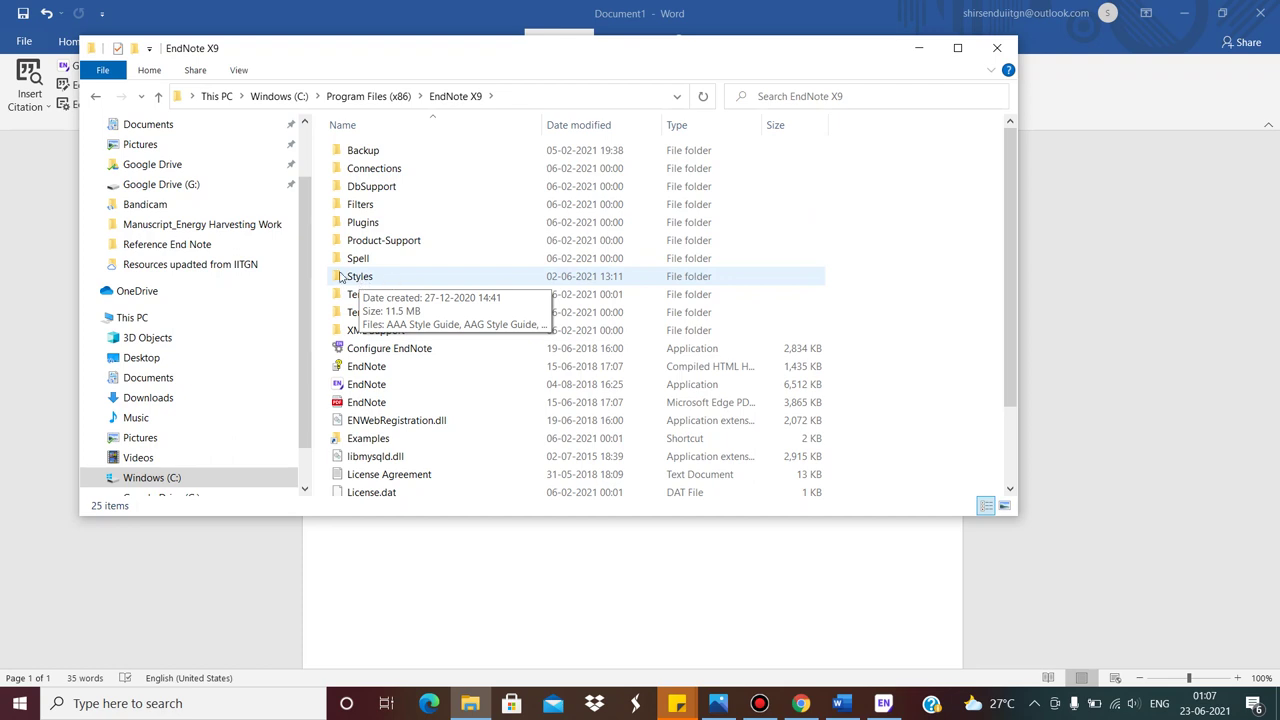
left_click(373, 280)
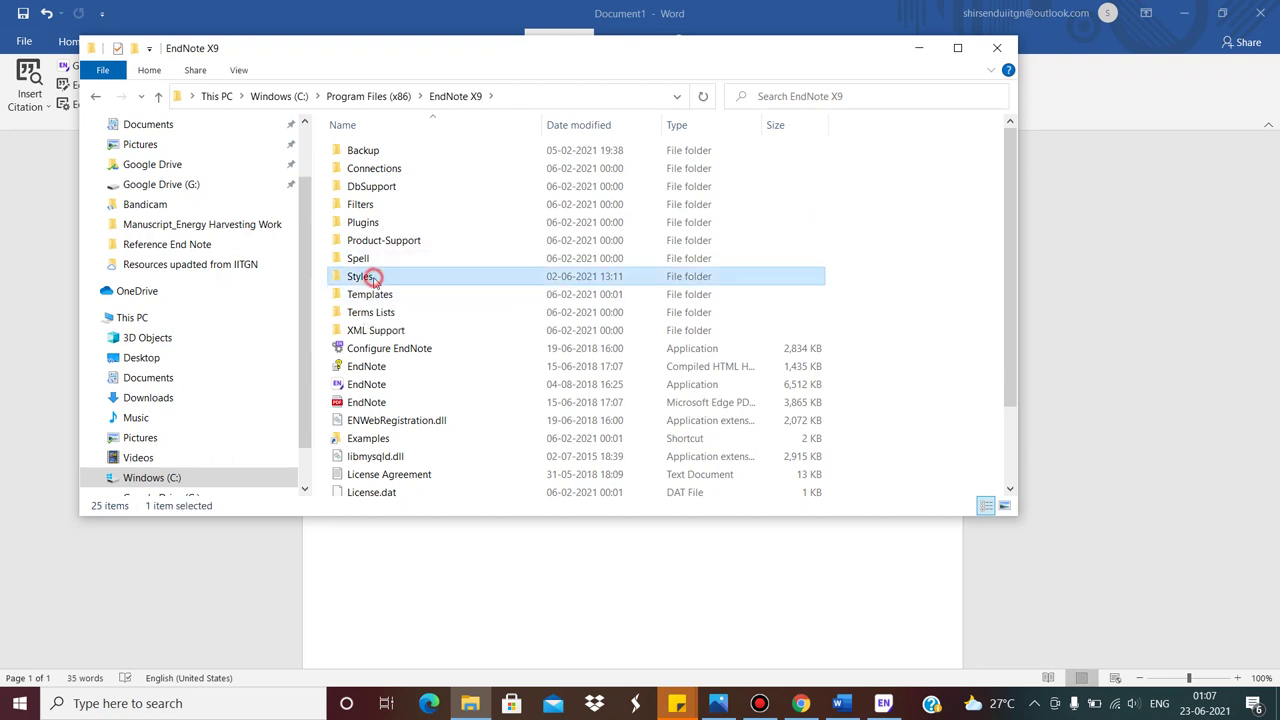
double_click(373, 280)
left_click_drag(1012, 145, 1010, 222)
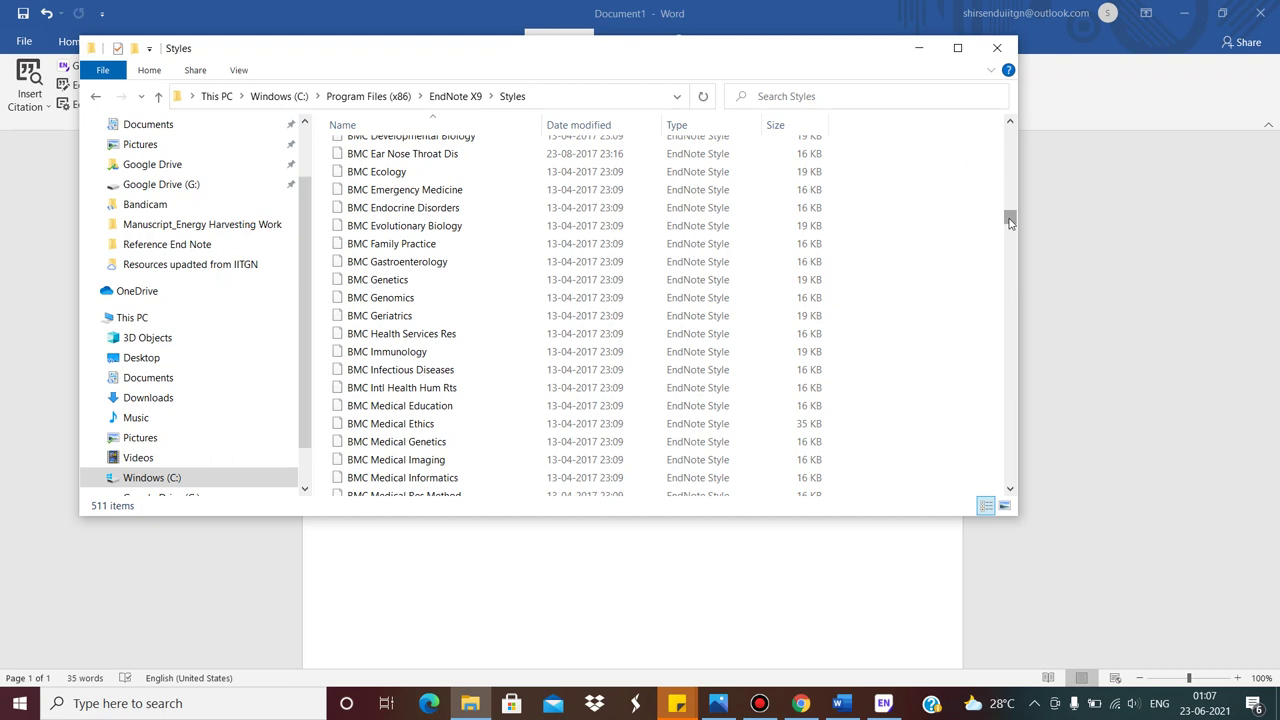
Switch to Chrome and search Google in a new tab for "download endnote style of ACS energy materials".
left_click(800, 703)
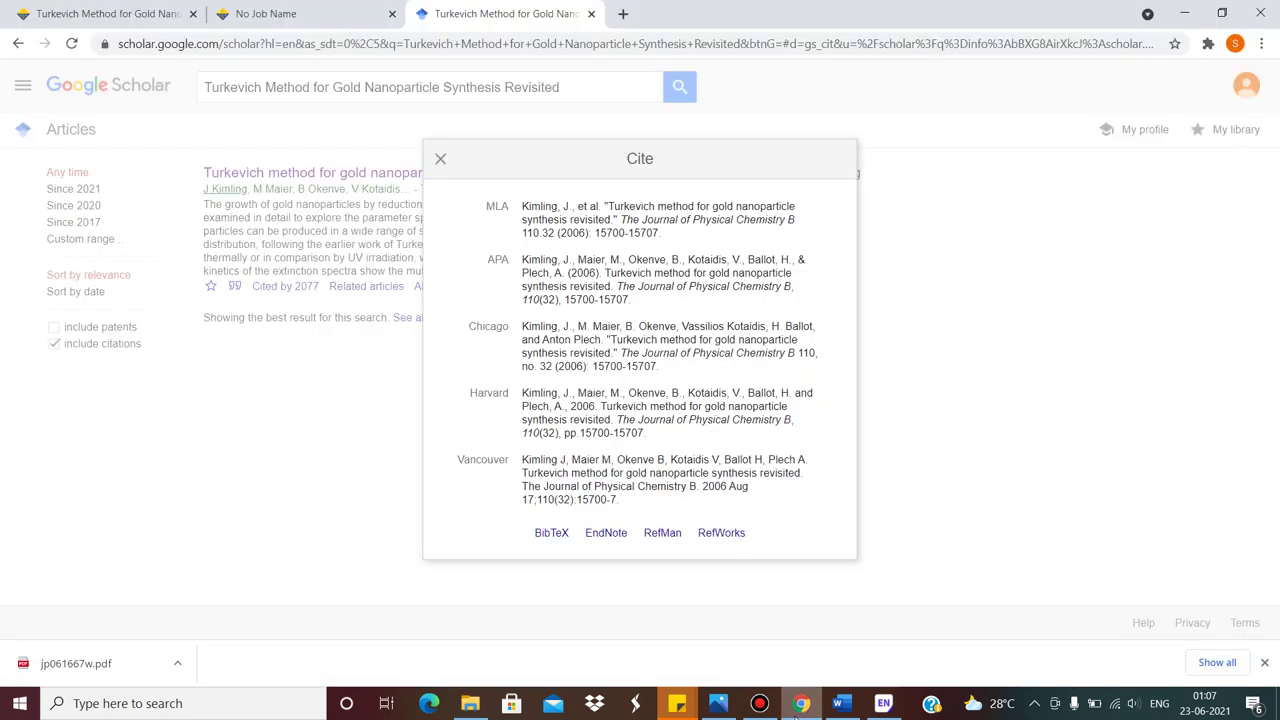
left_click(622, 13)
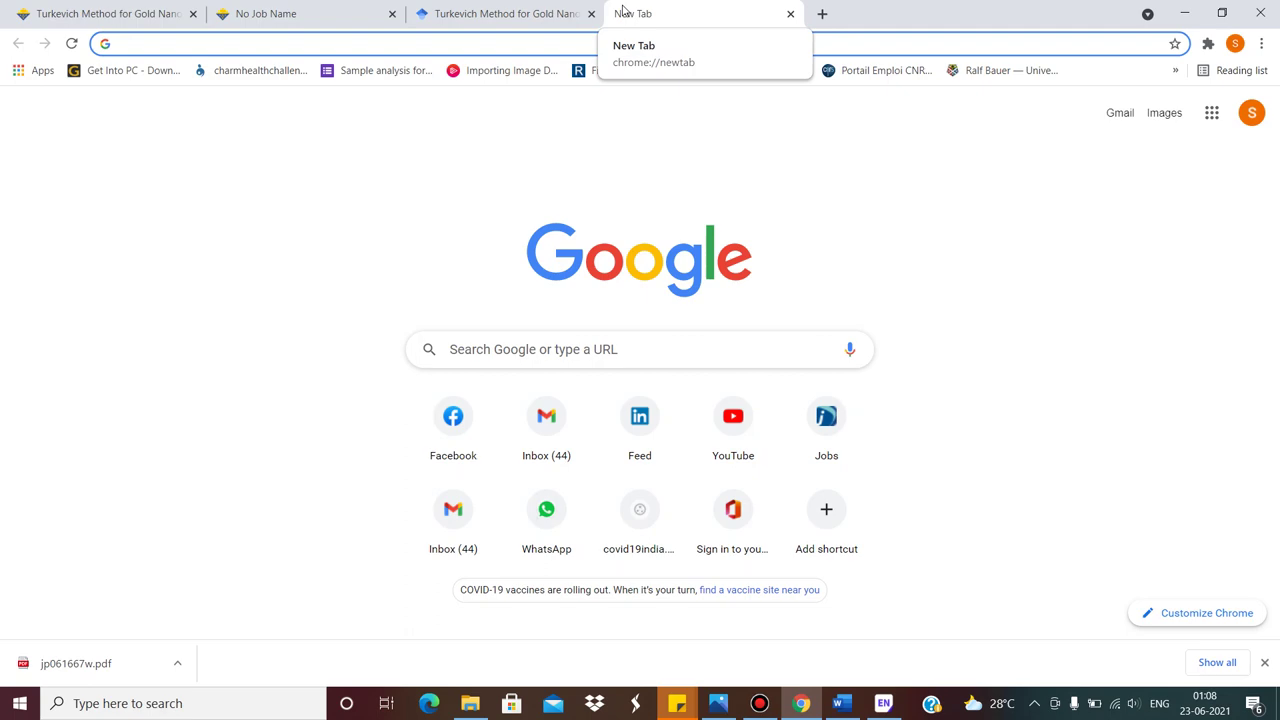
type("download")
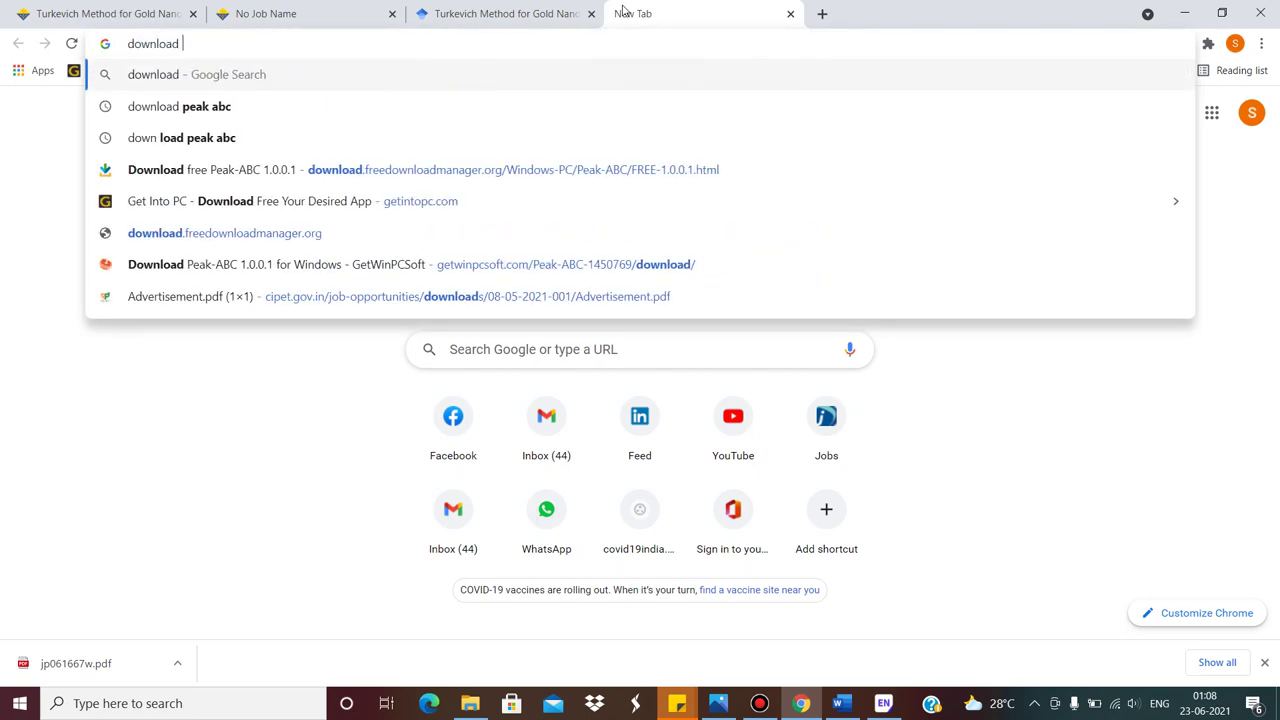
type(" ci")
key("BackSpace")
key("BackSpace")
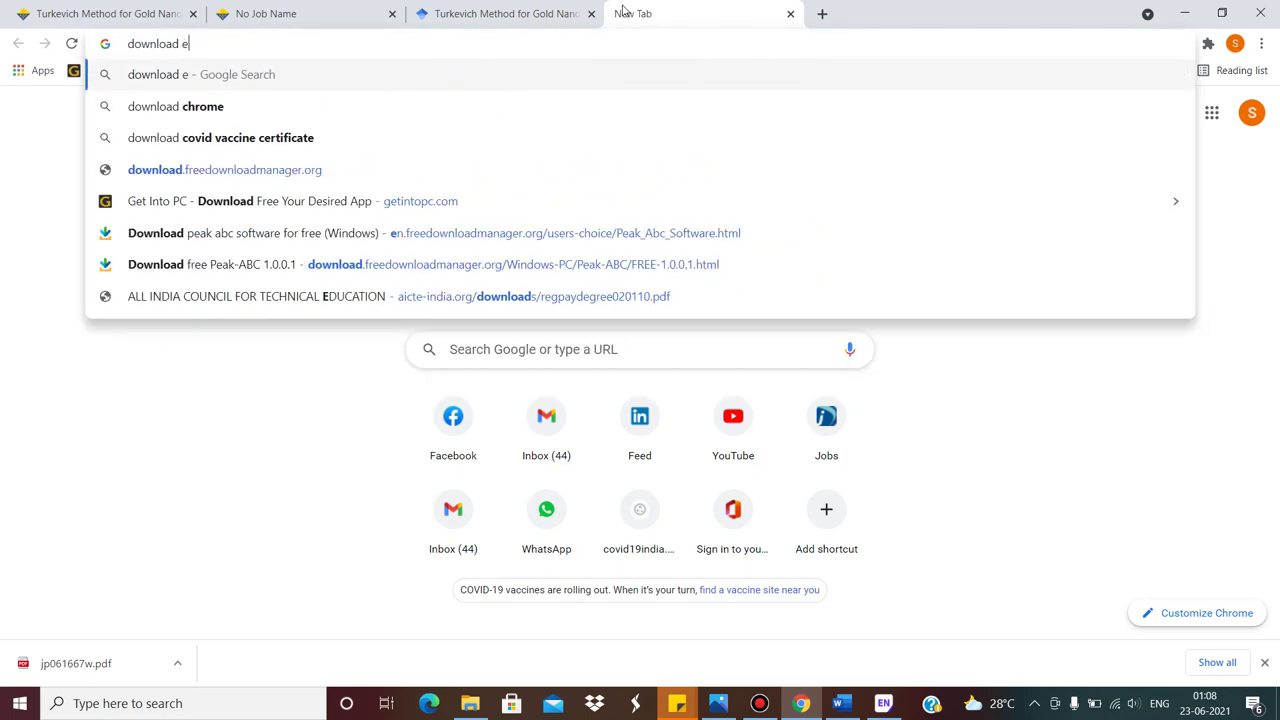
type("endnote s")
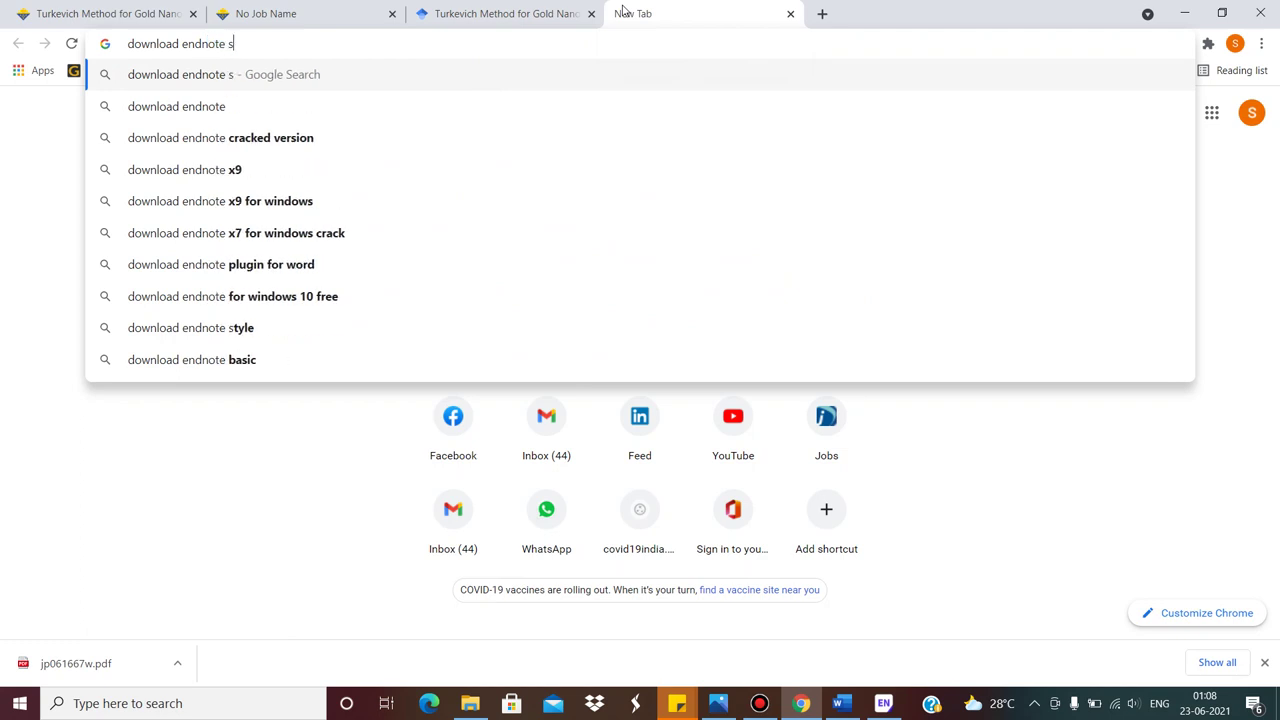
type("tyle of ")
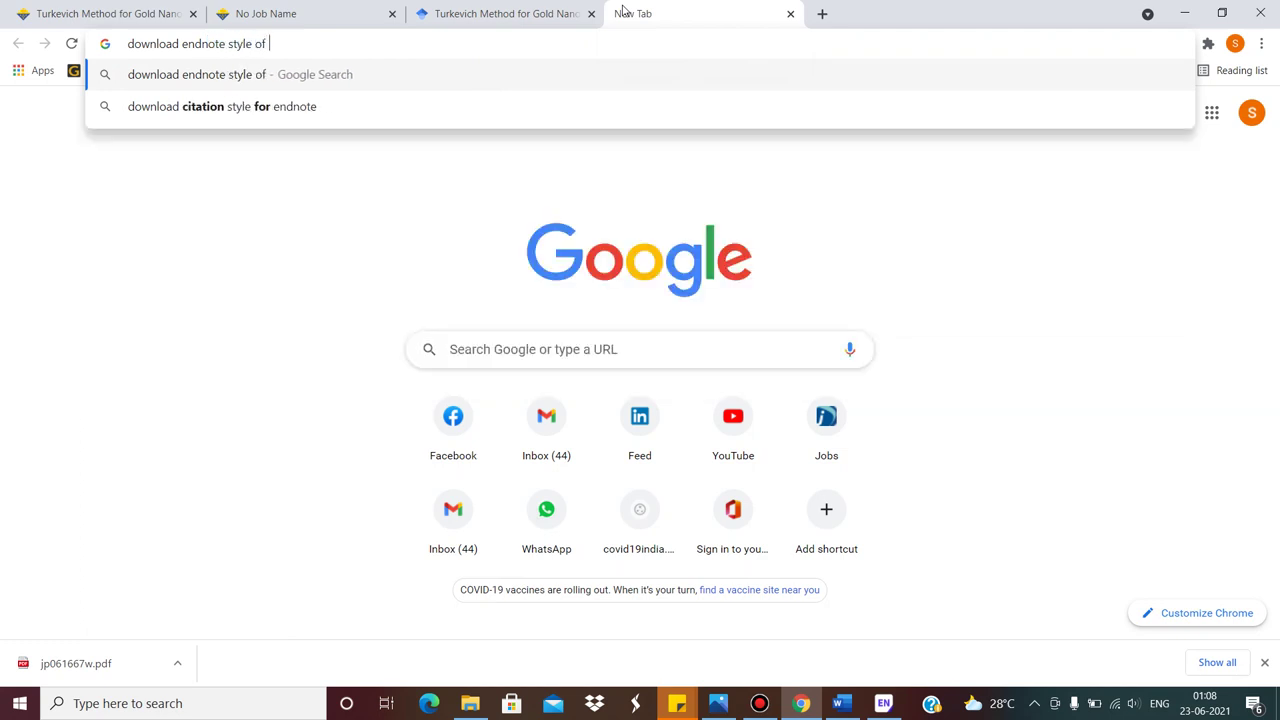
type("ACS energ")
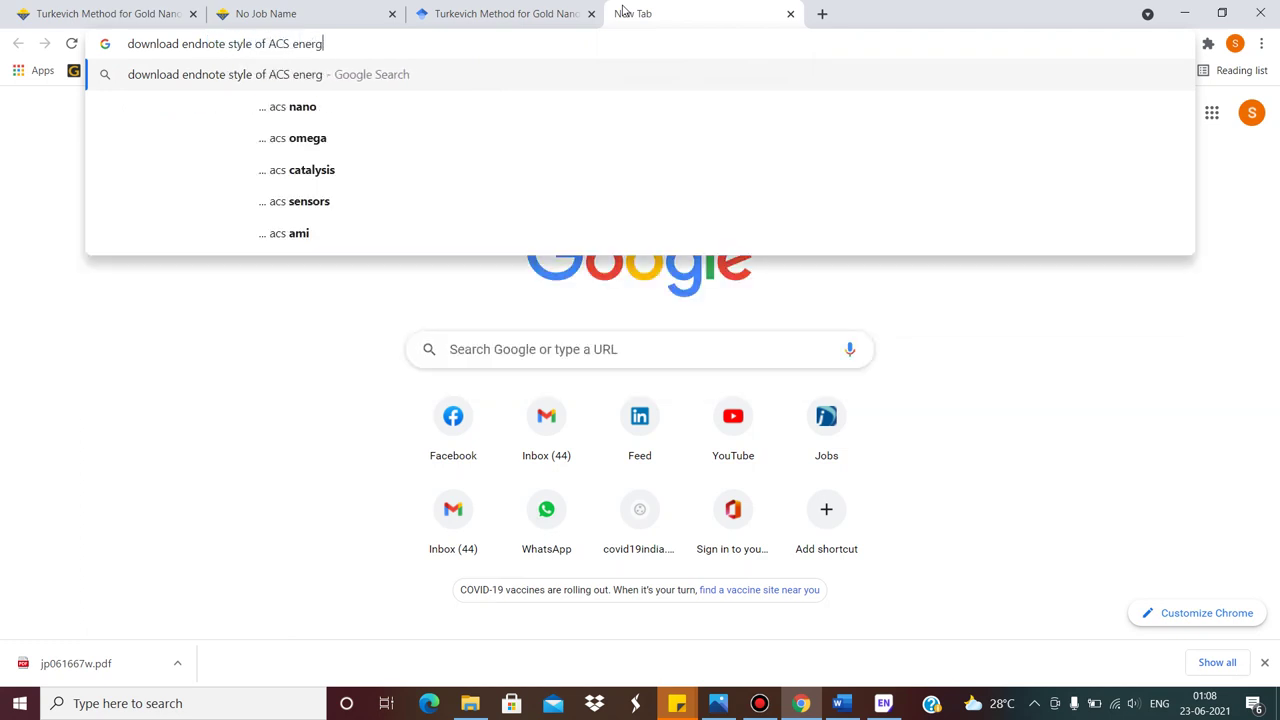
type("y materials")
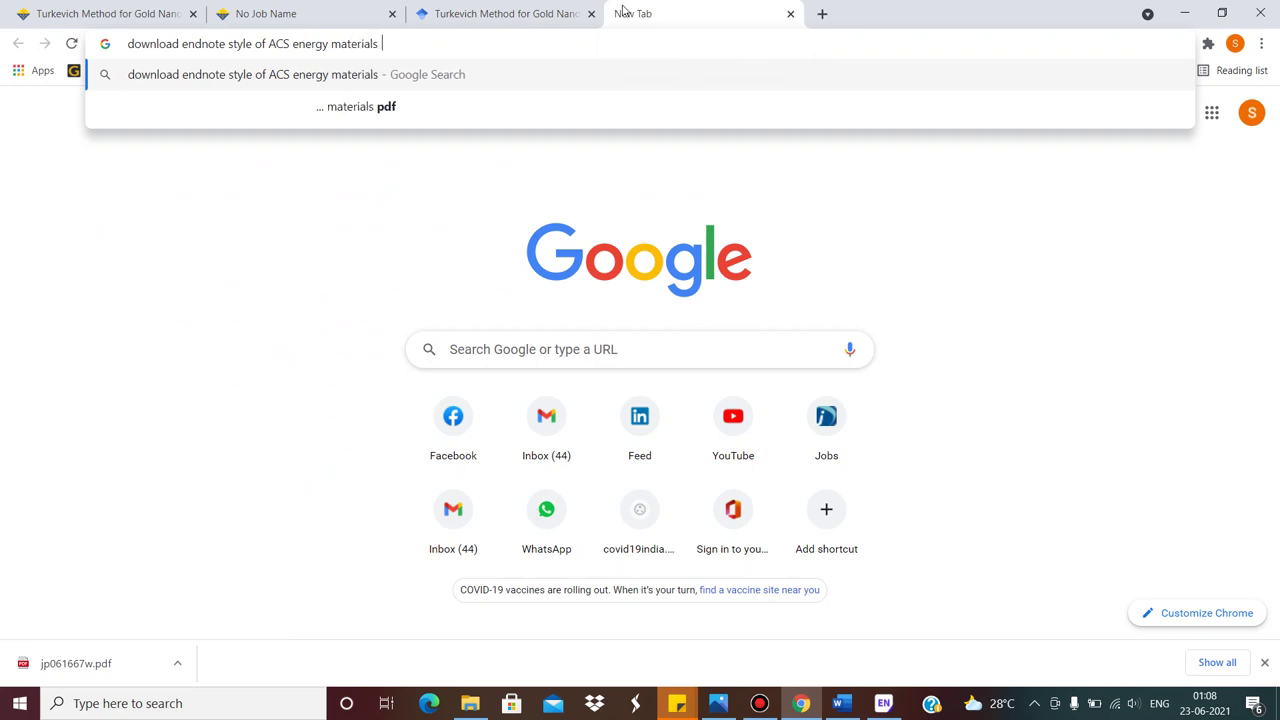
key("Return")
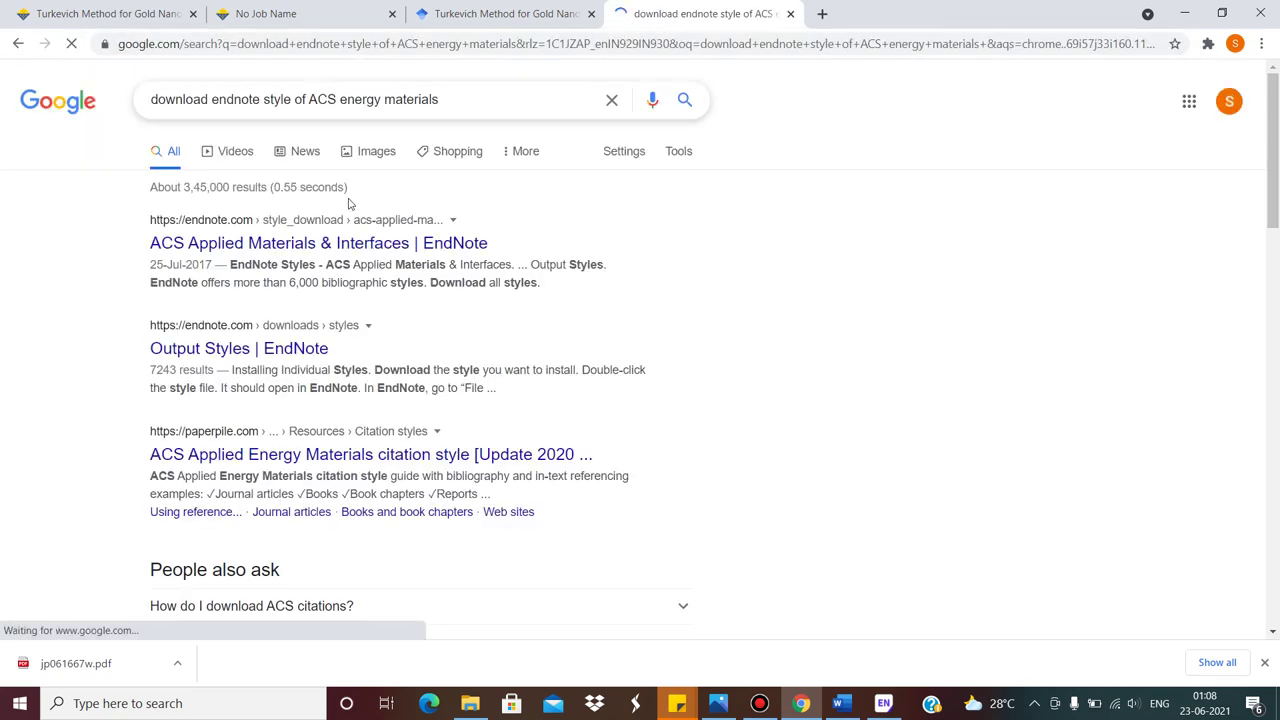
Download the ACS Applied Materials & Interfaces style from the EndNote website and view the file in the Downloads folder.
left_click(340, 245)
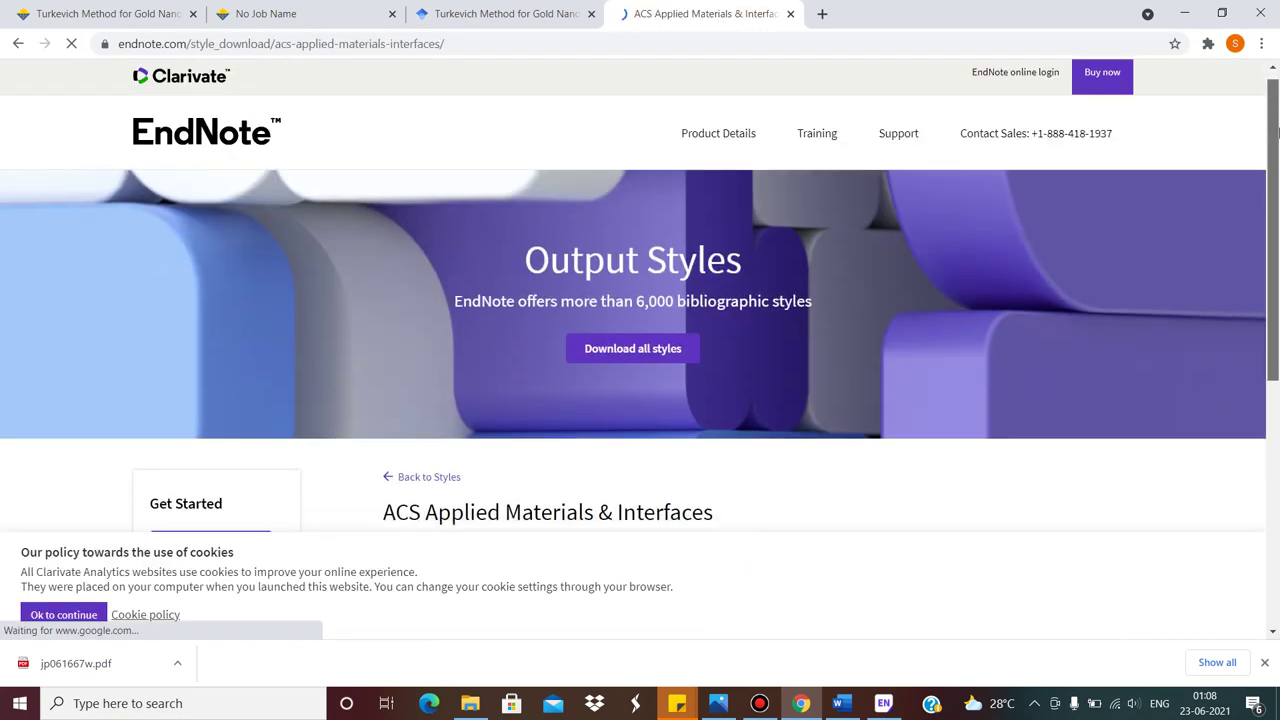
left_click_drag(1277, 120, 1277, 418)
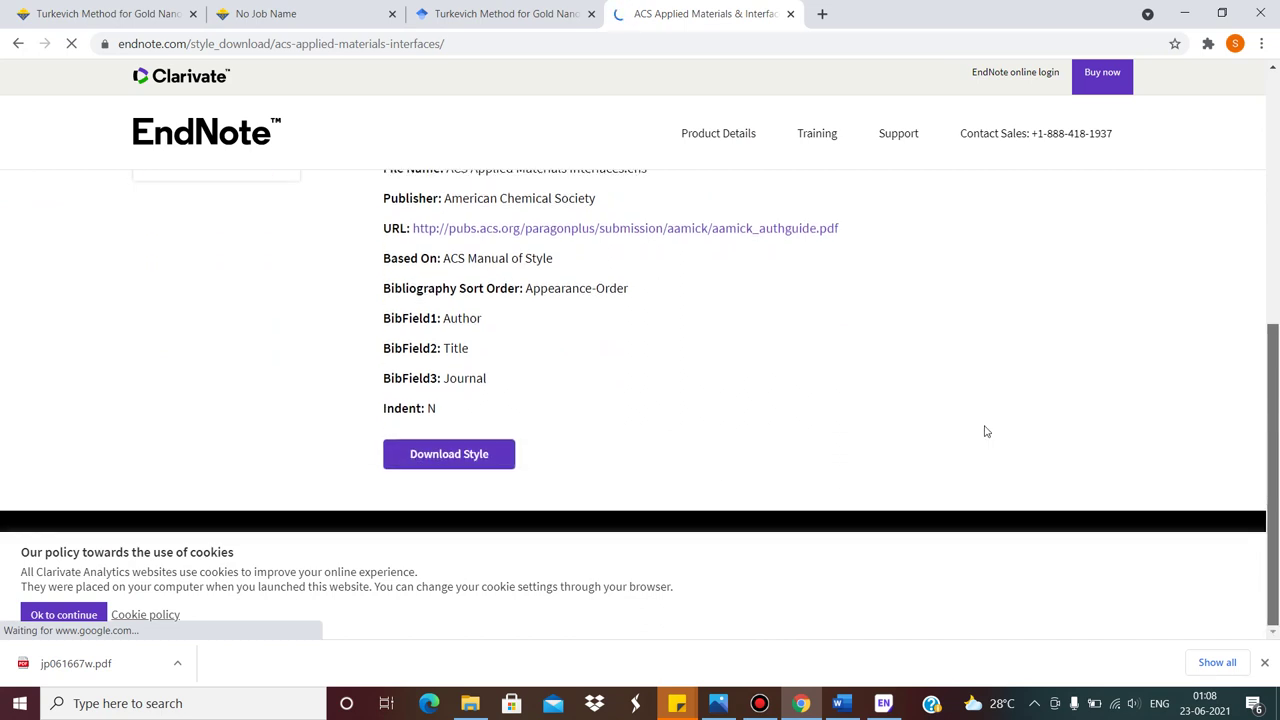
left_click(447, 455)
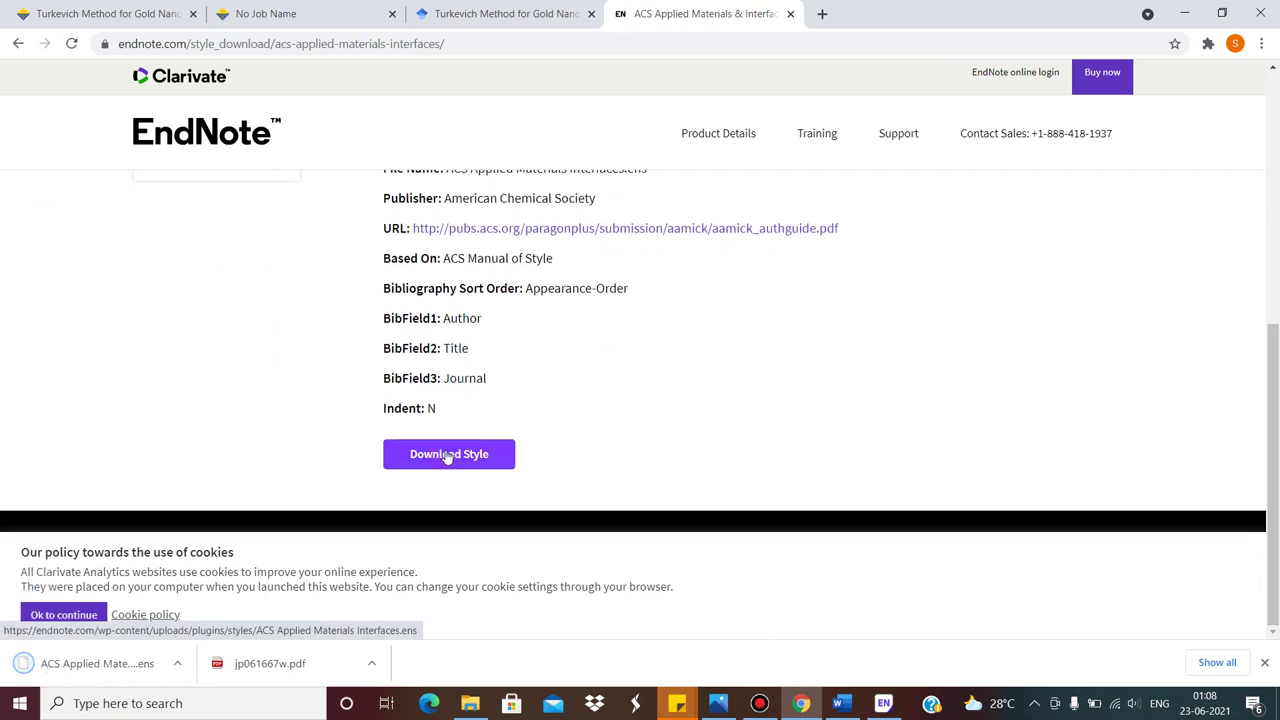
left_click(177, 663)
left_click(226, 607)
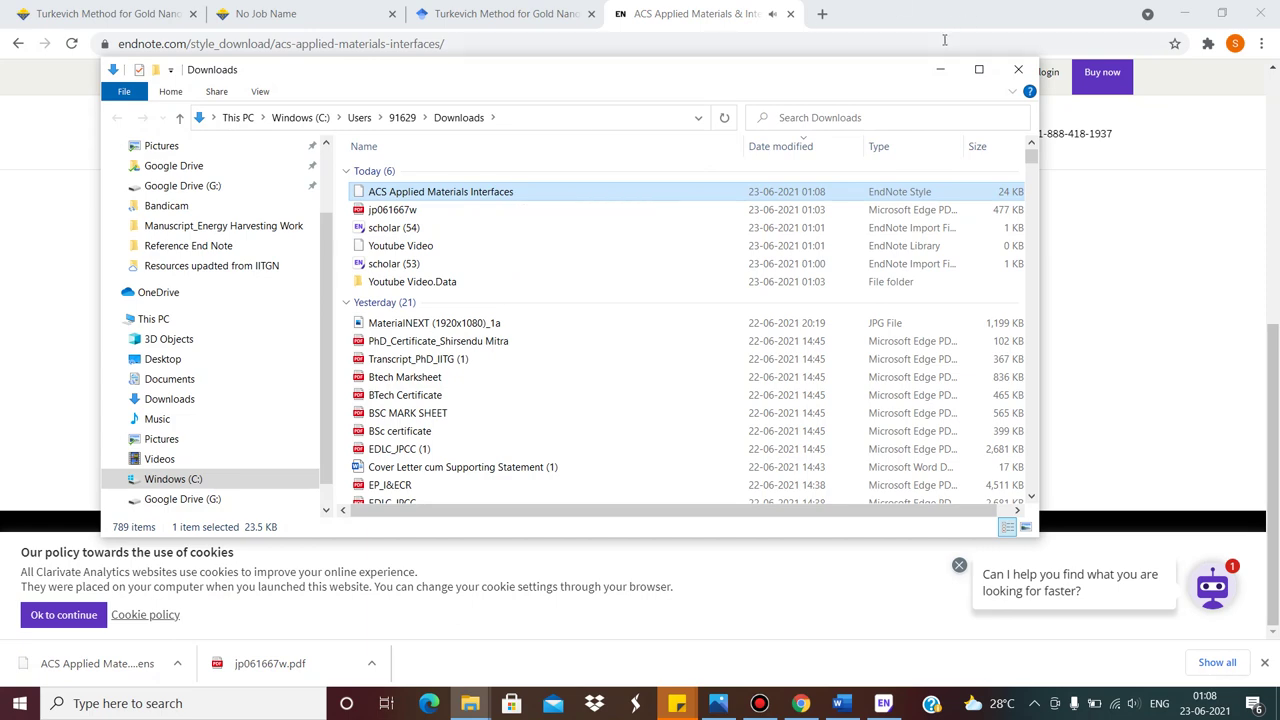
left_click(939, 70)
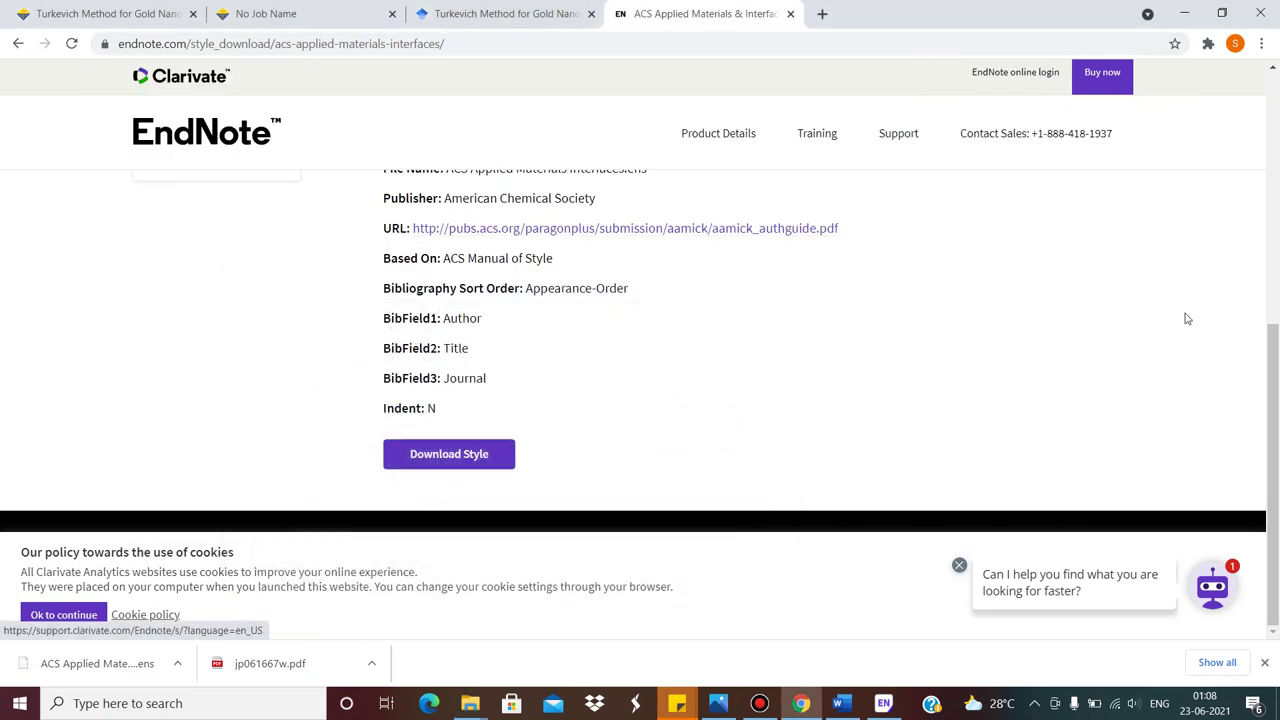
Return to the Google results and change the search to "download endnote style of ACS omega".
left_click(18, 43)
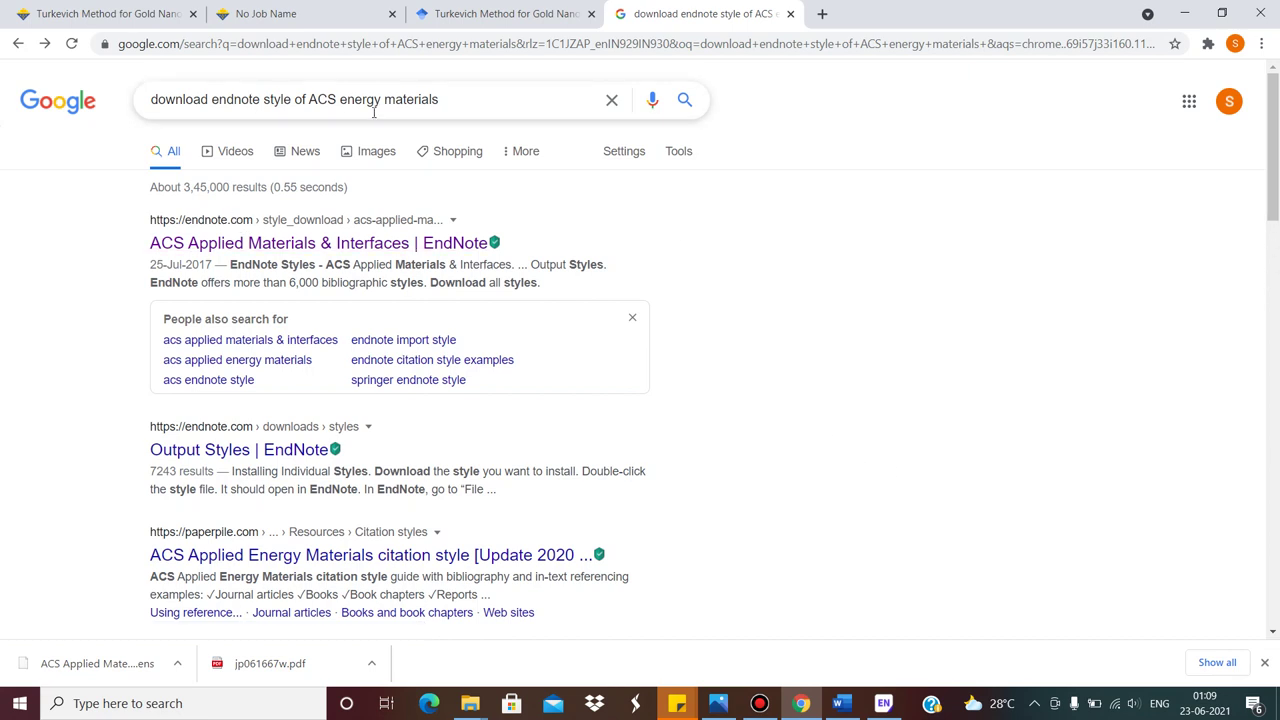
left_click_drag(446, 93, 345, 95)
key("BackSpace")
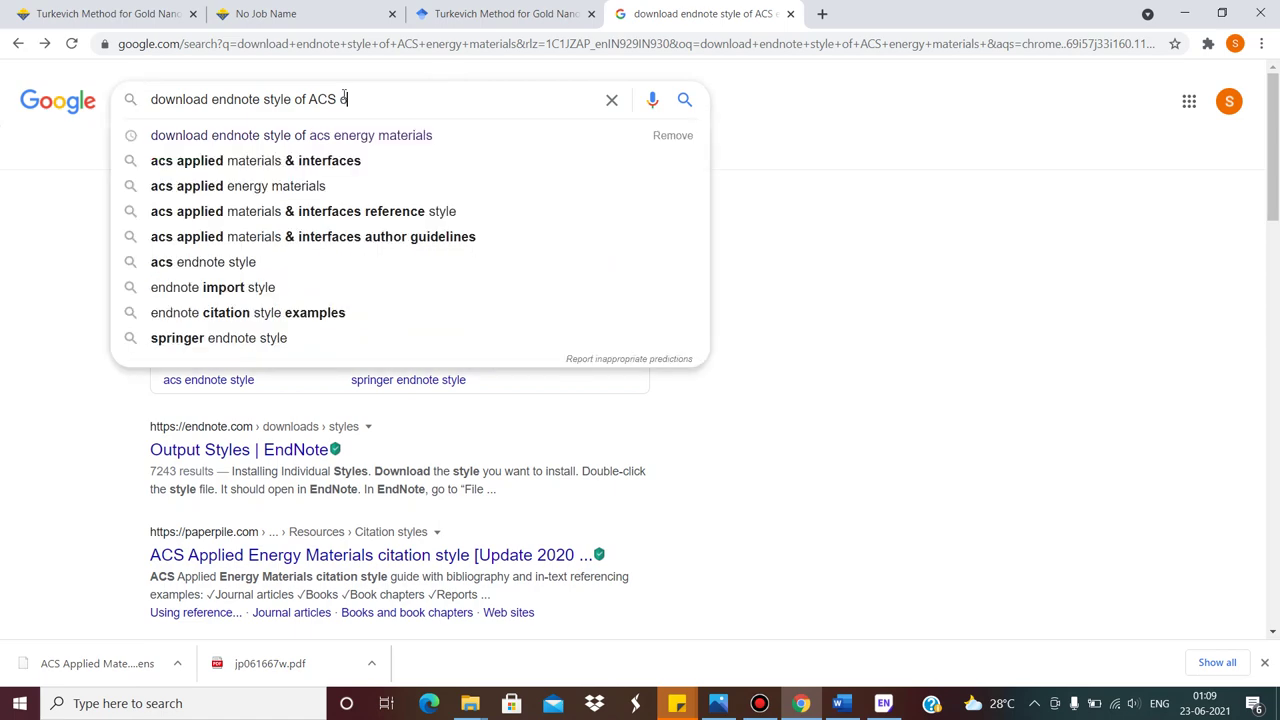
type("omega")
key("Return")
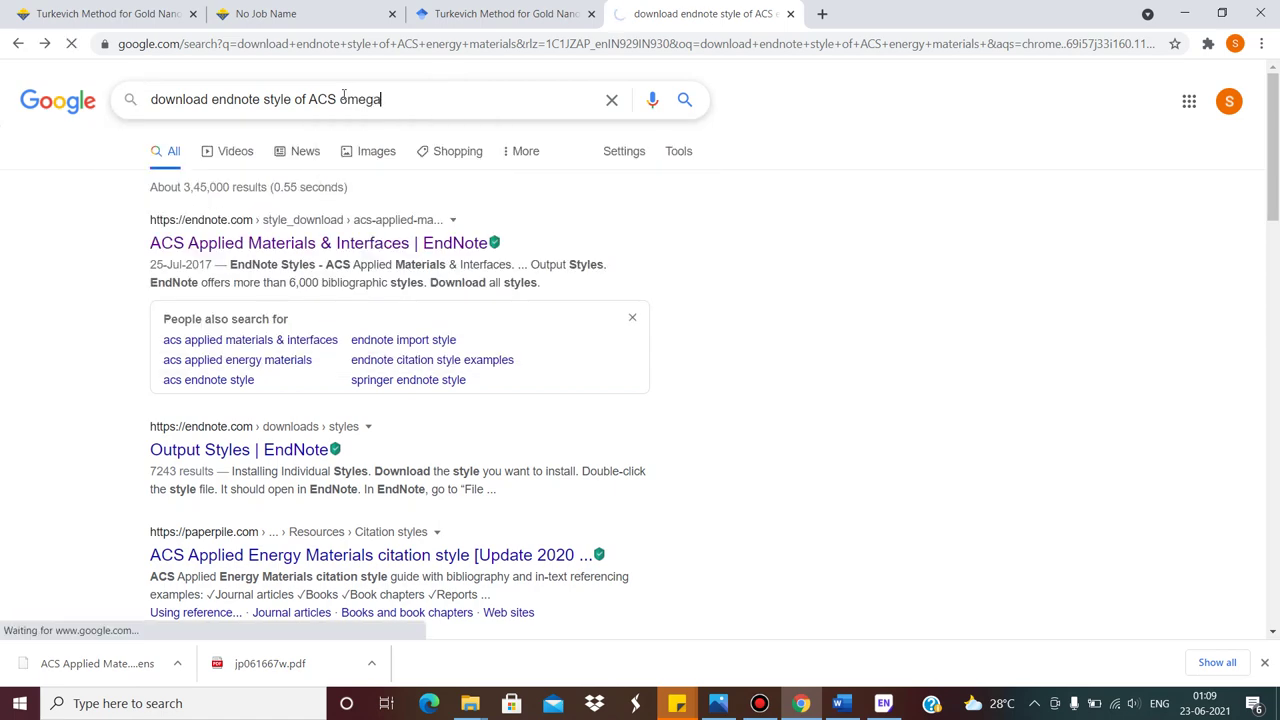
Download the ACS Omega style from its EndNote page and show the file in its folder.
left_click(288, 250)
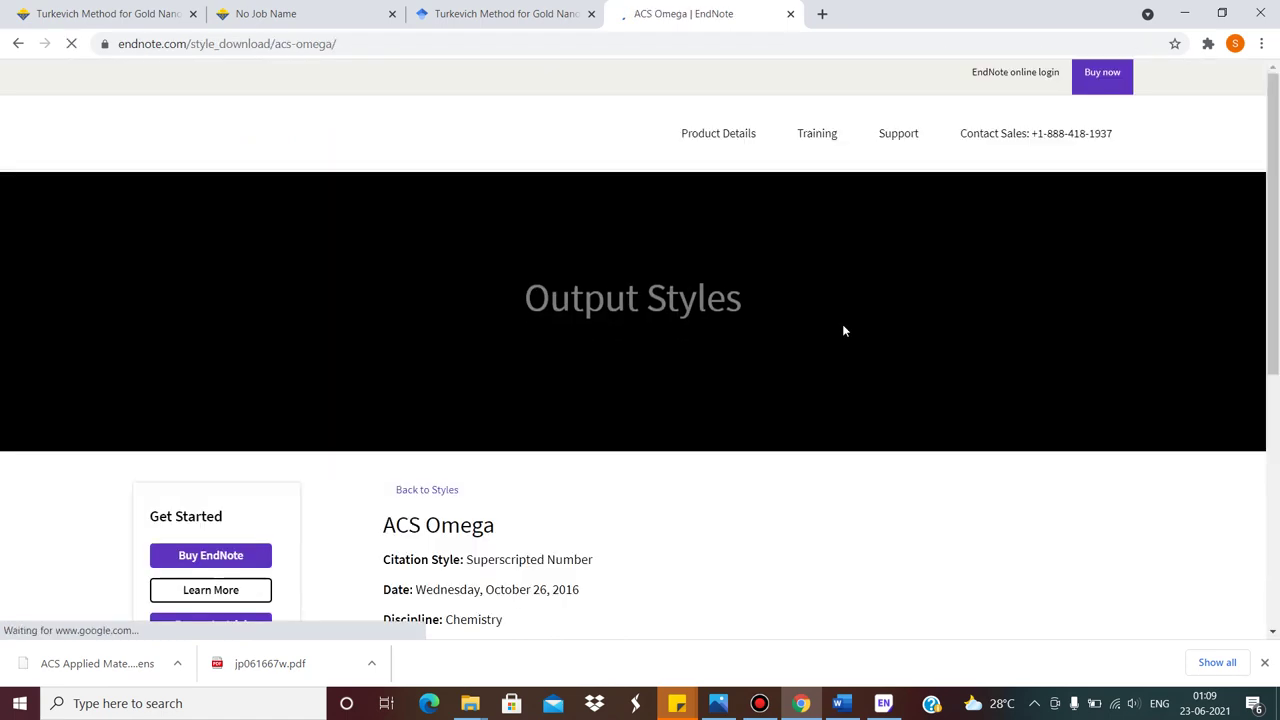
left_click_drag(1272, 218, 1276, 508)
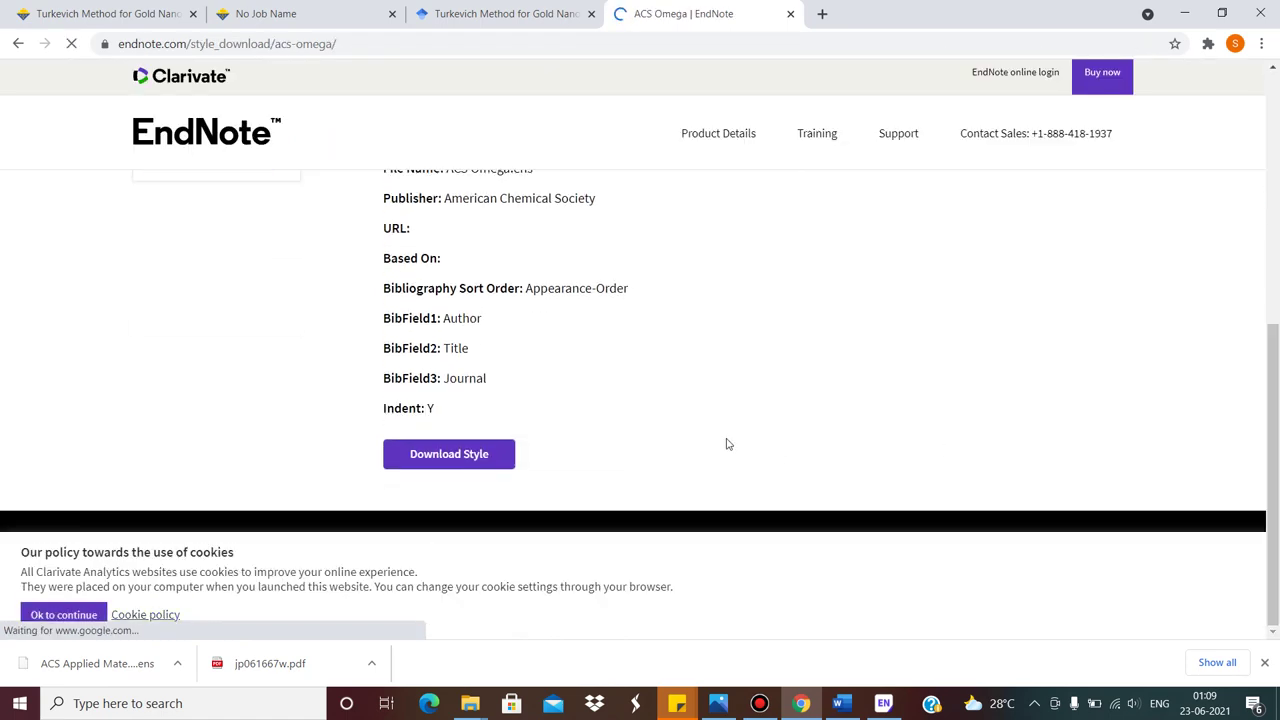
left_click(472, 458)
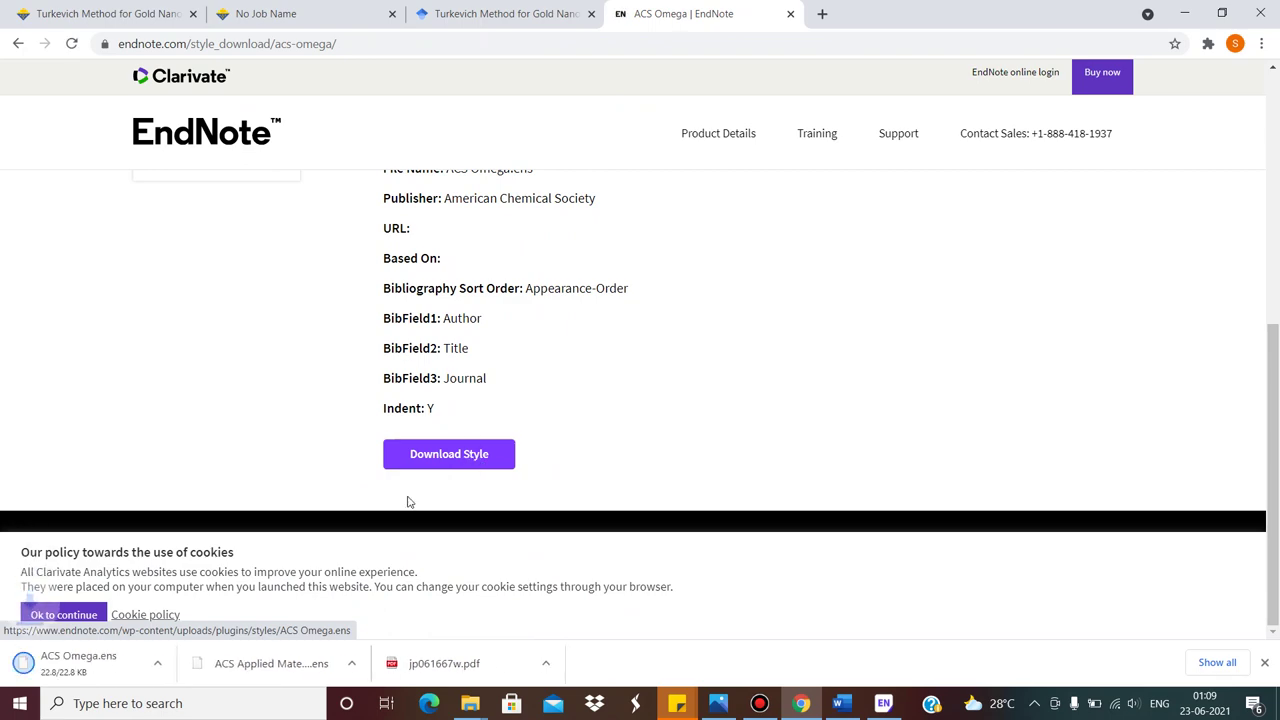
left_click(181, 663)
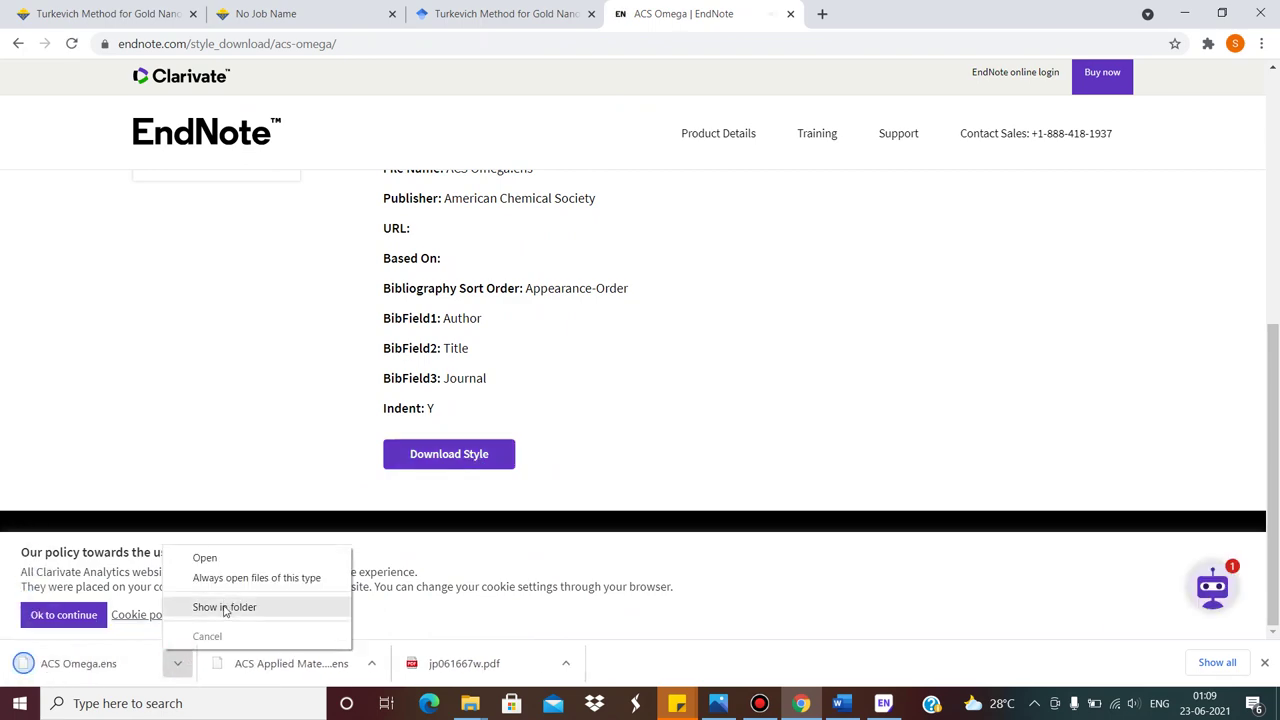
left_click(224, 607)
Copy the ACS Omega style file from Downloads into the EndNote X9 Styles folder, granting administrator permission.
double_click(447, 313)
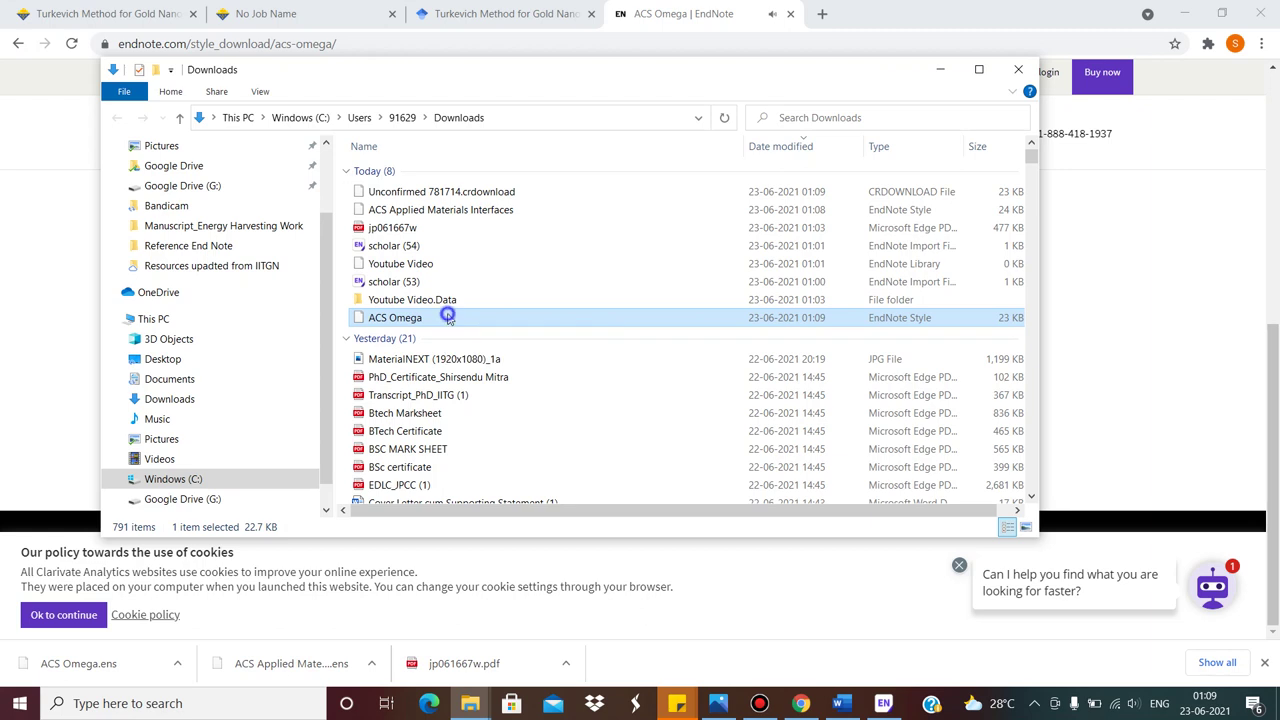
right_click(447, 313)
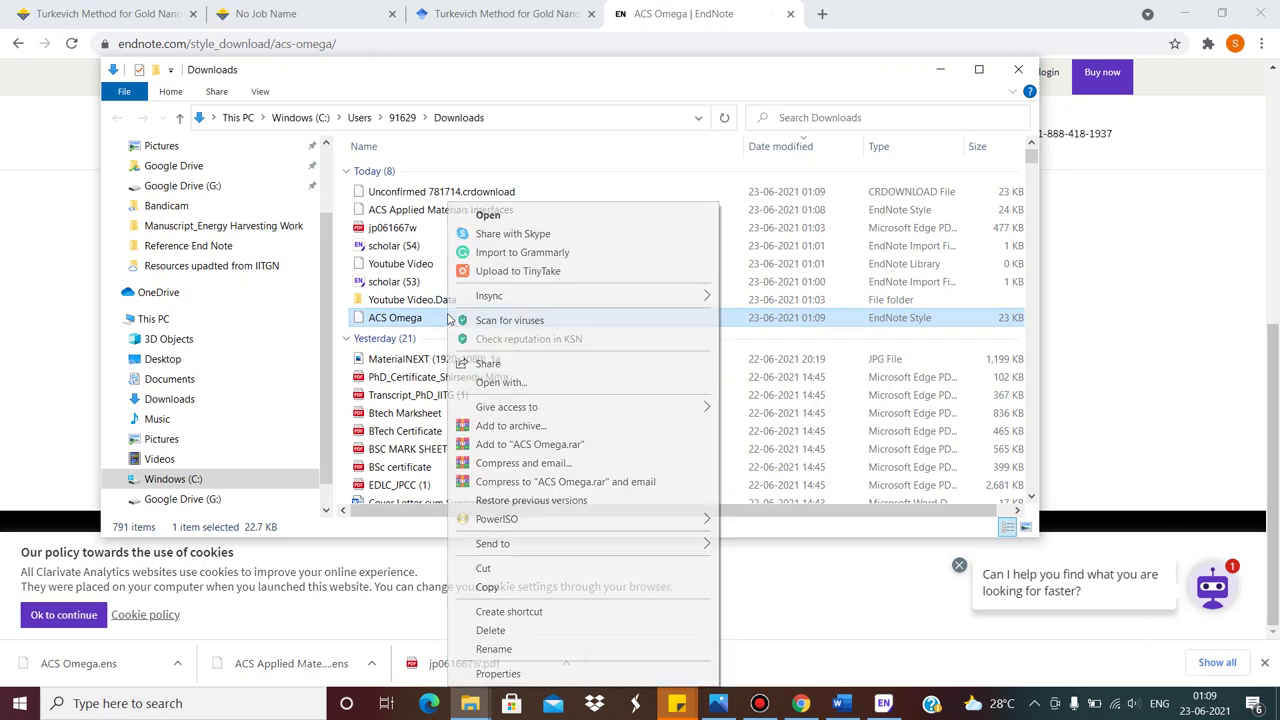
left_click(508, 588)
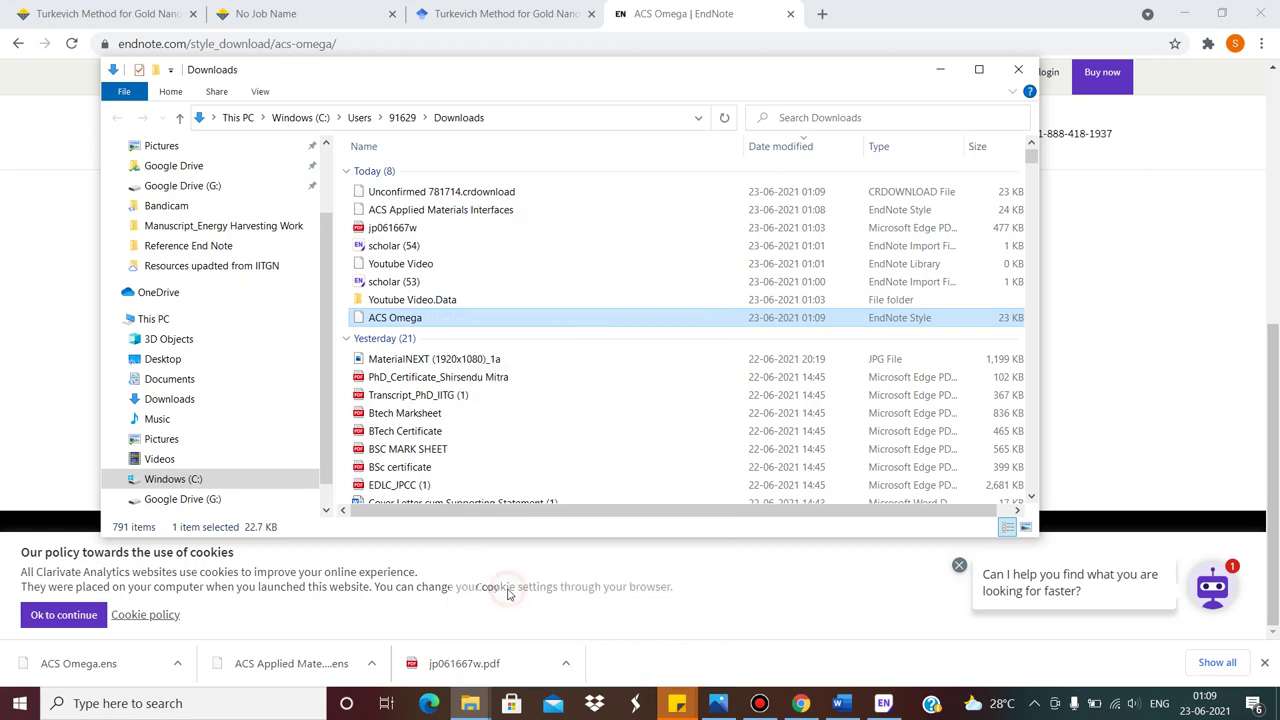
left_click(1156, 224)
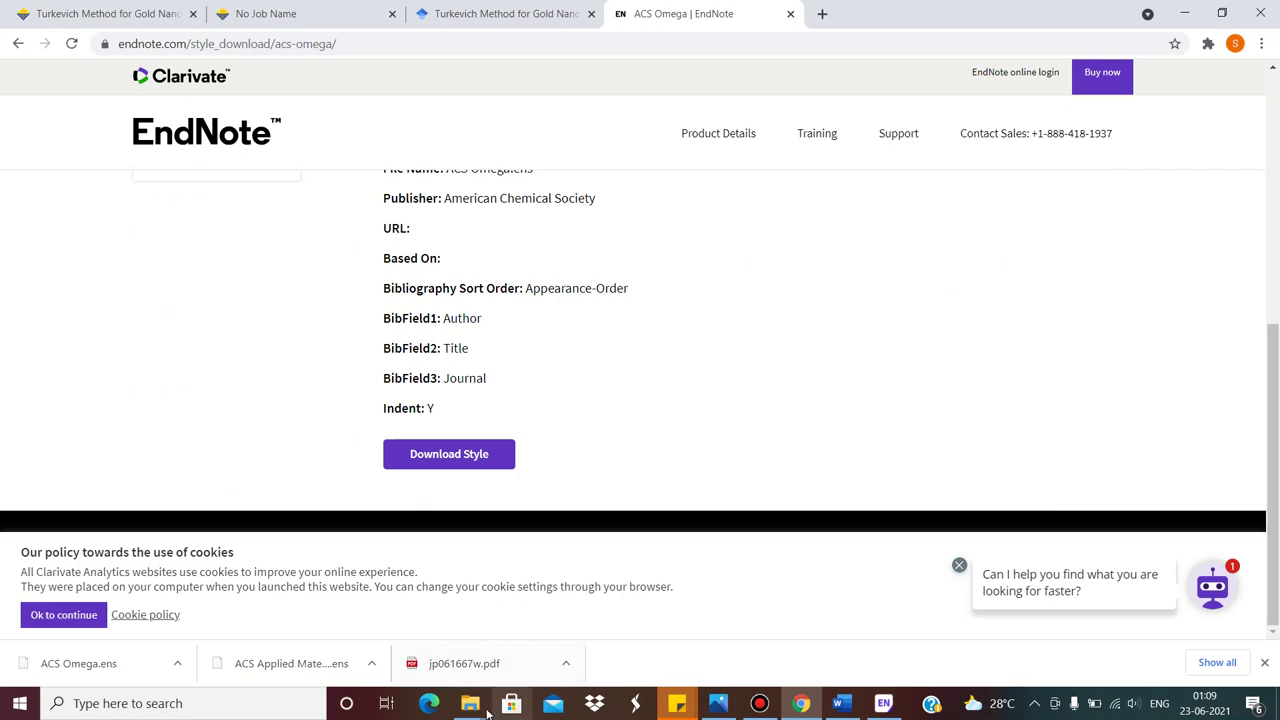
mouse_move(470, 703)
left_click(437, 655)
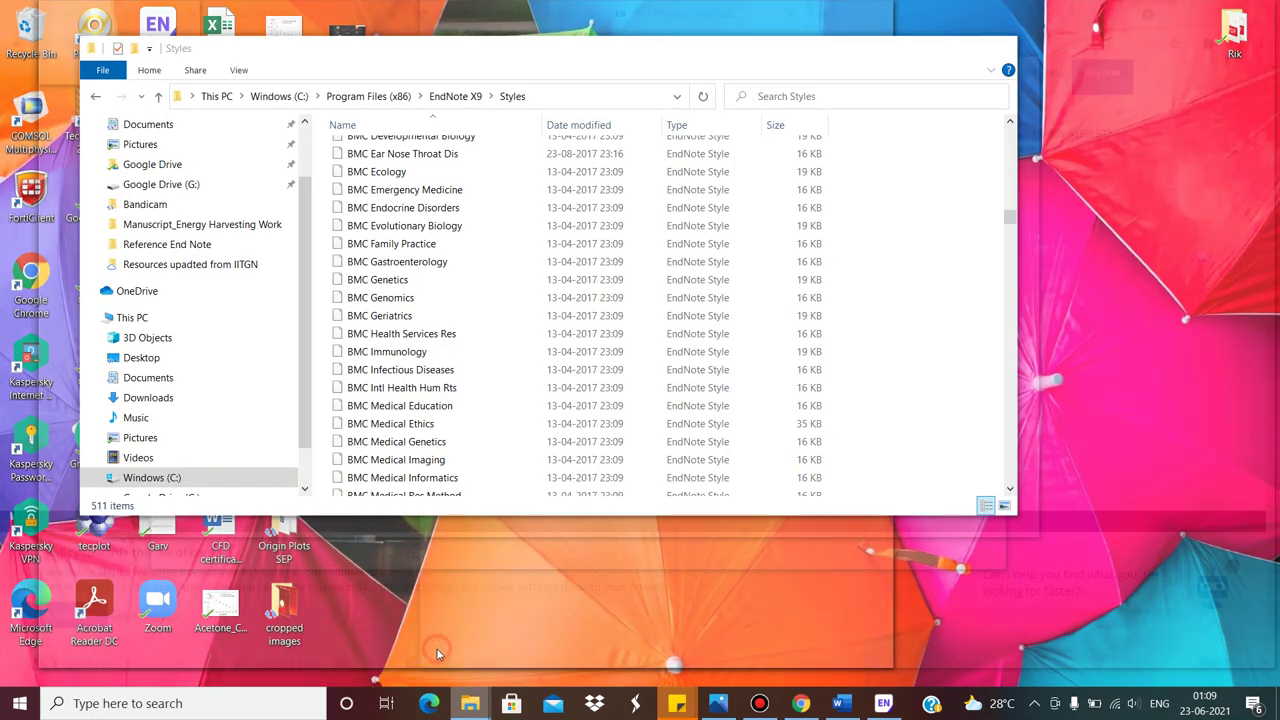
right_click(896, 222)
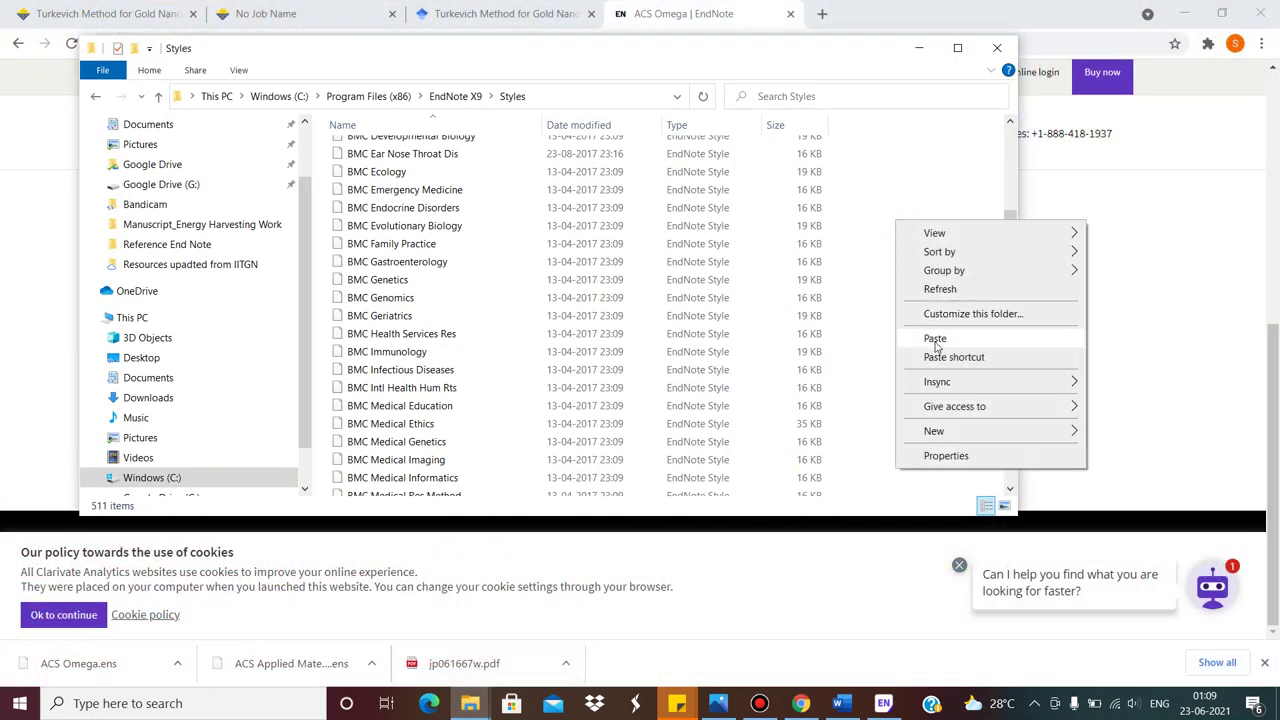
left_click(934, 339)
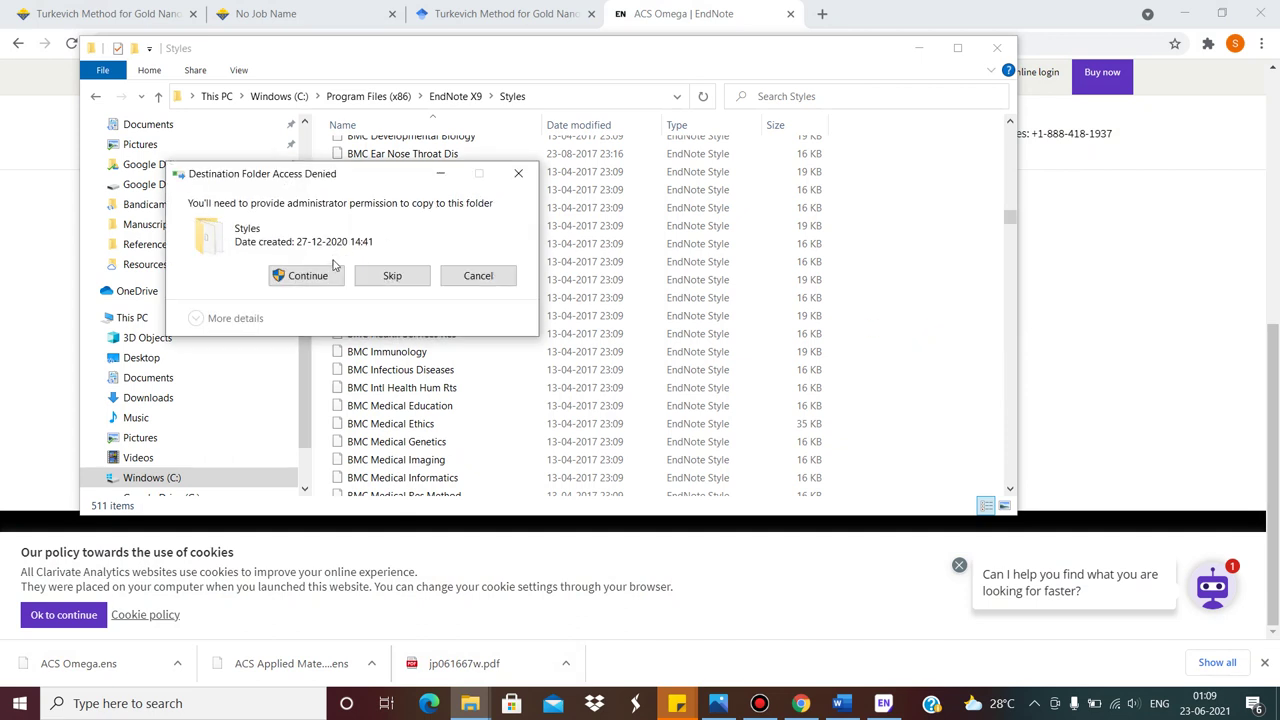
left_click(317, 274)
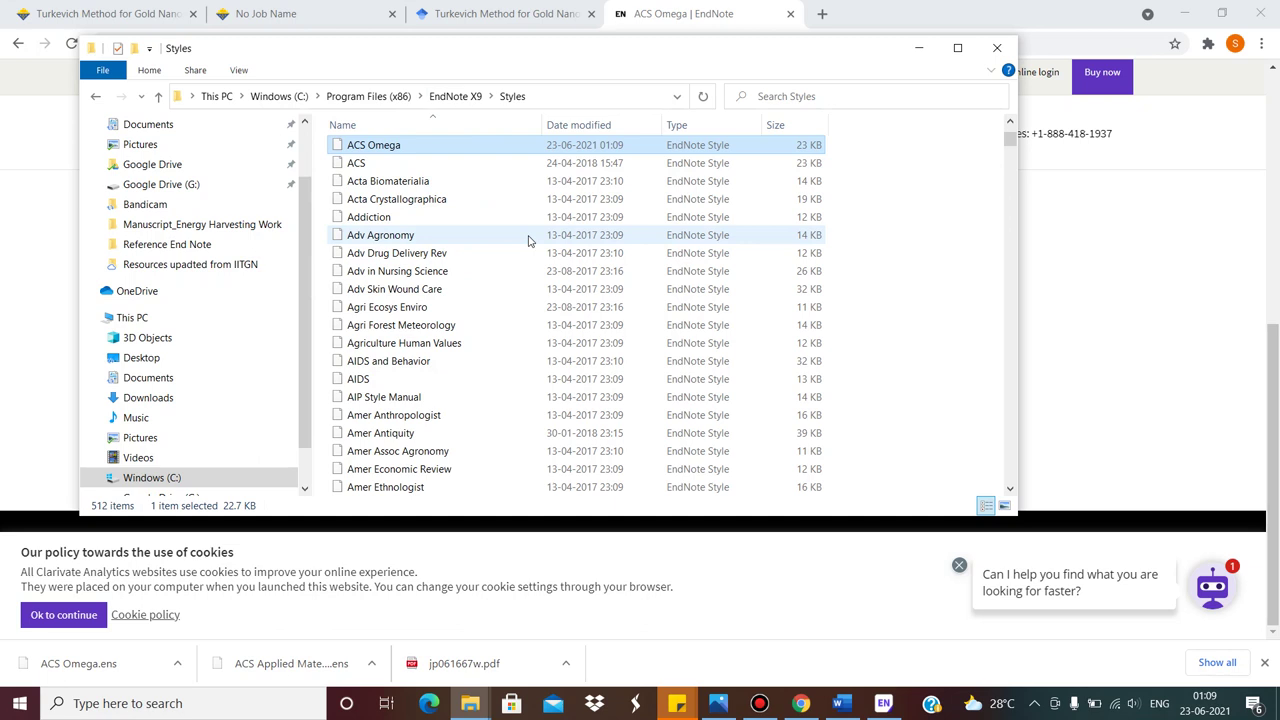
Switch to Word, set the EndNote output style to ACS Omega from the full style list, and update the citations and bibliography.
left_click(838, 706)
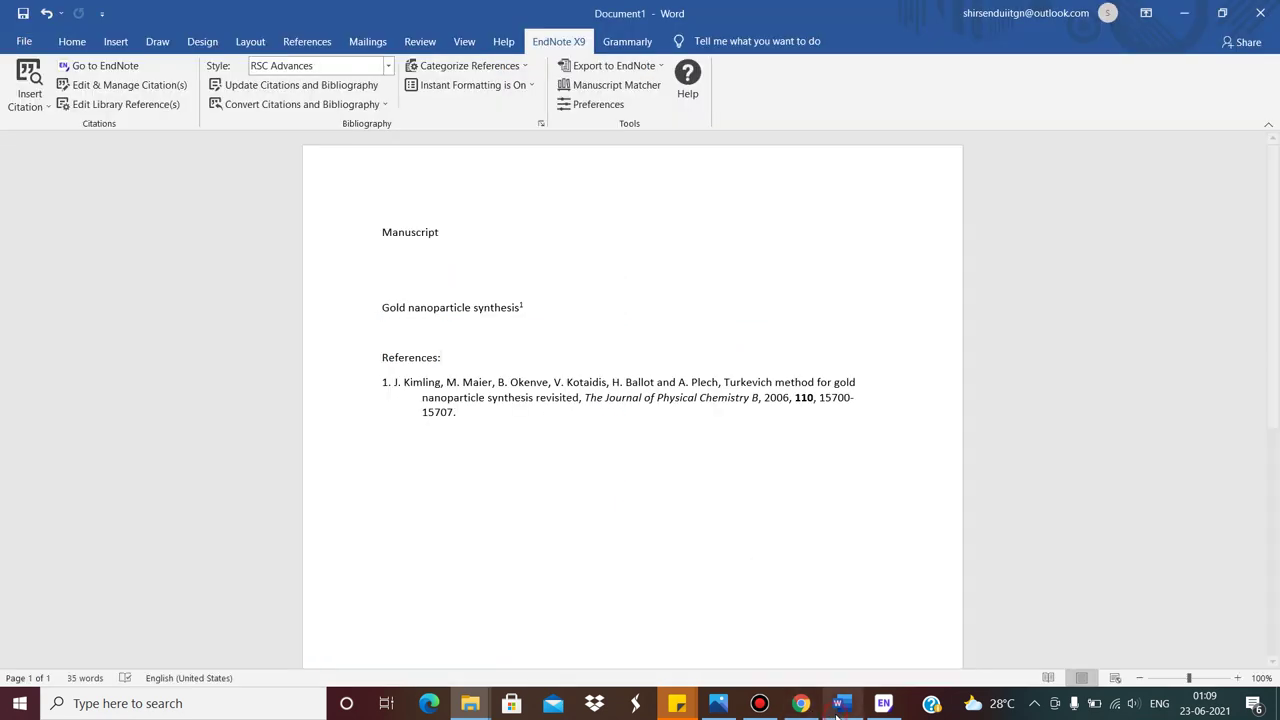
left_click(388, 66)
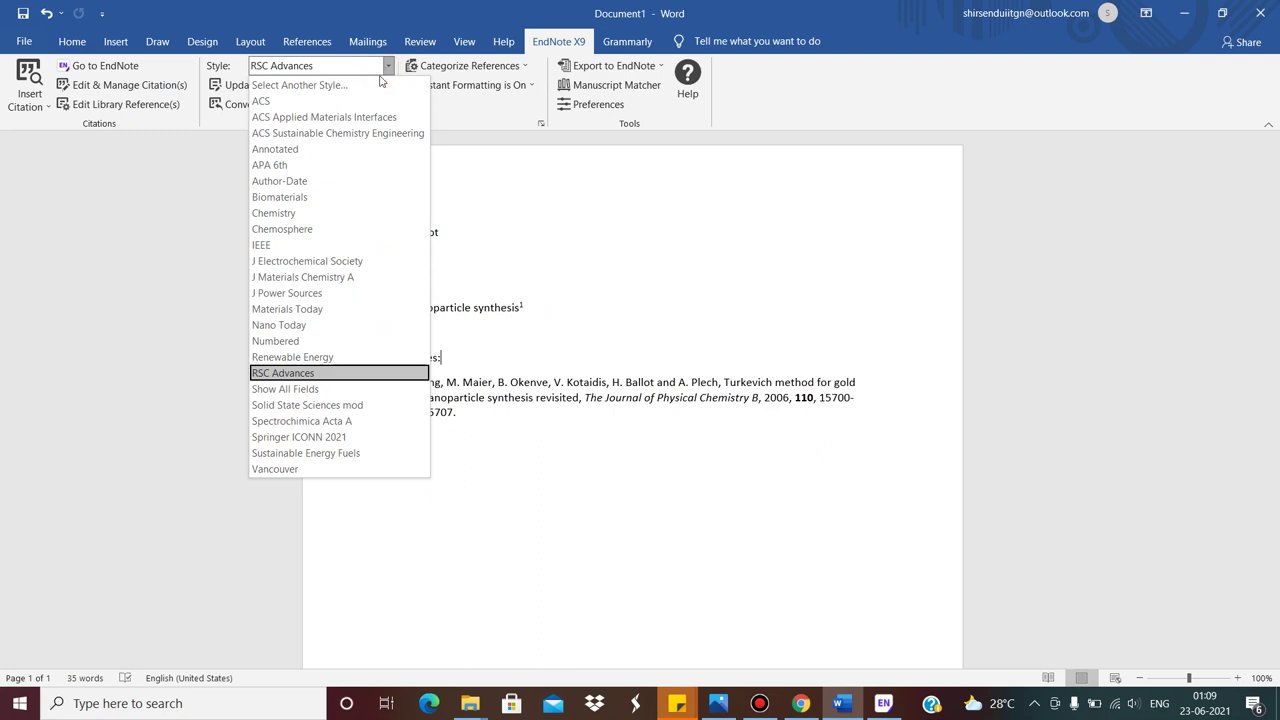
left_click(360, 86)
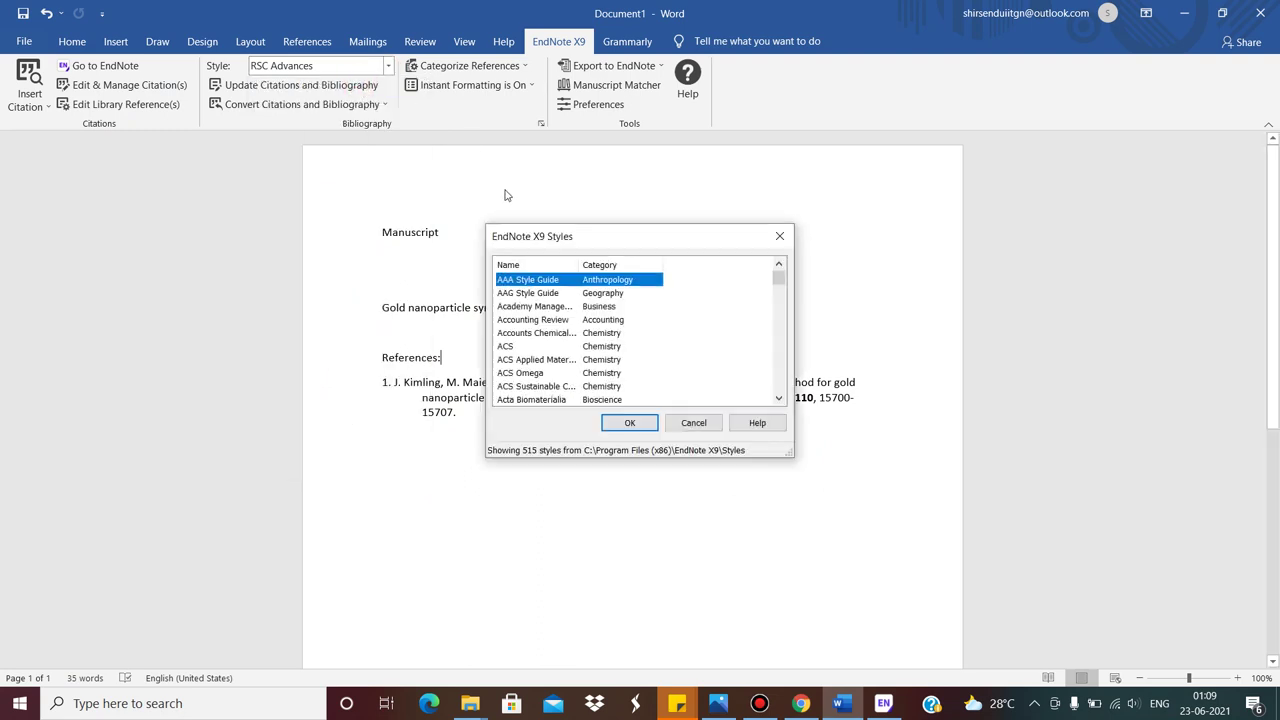
left_click(538, 374)
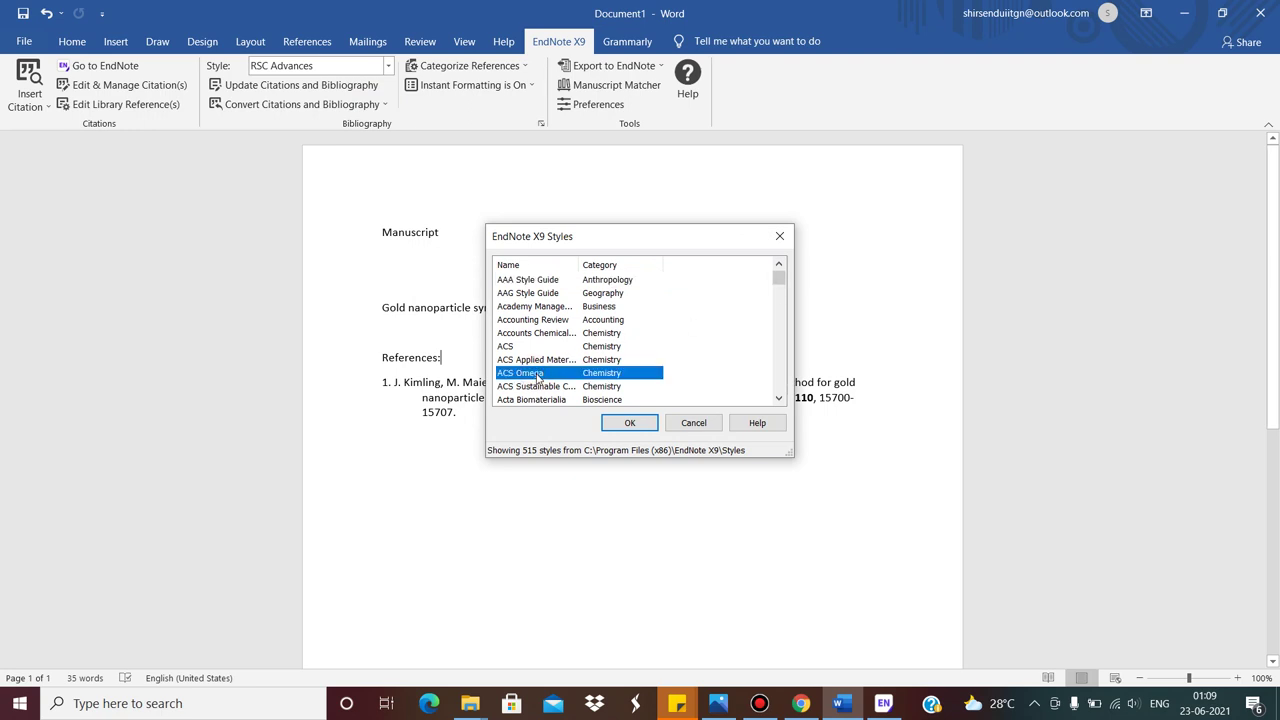
left_click(630, 423)
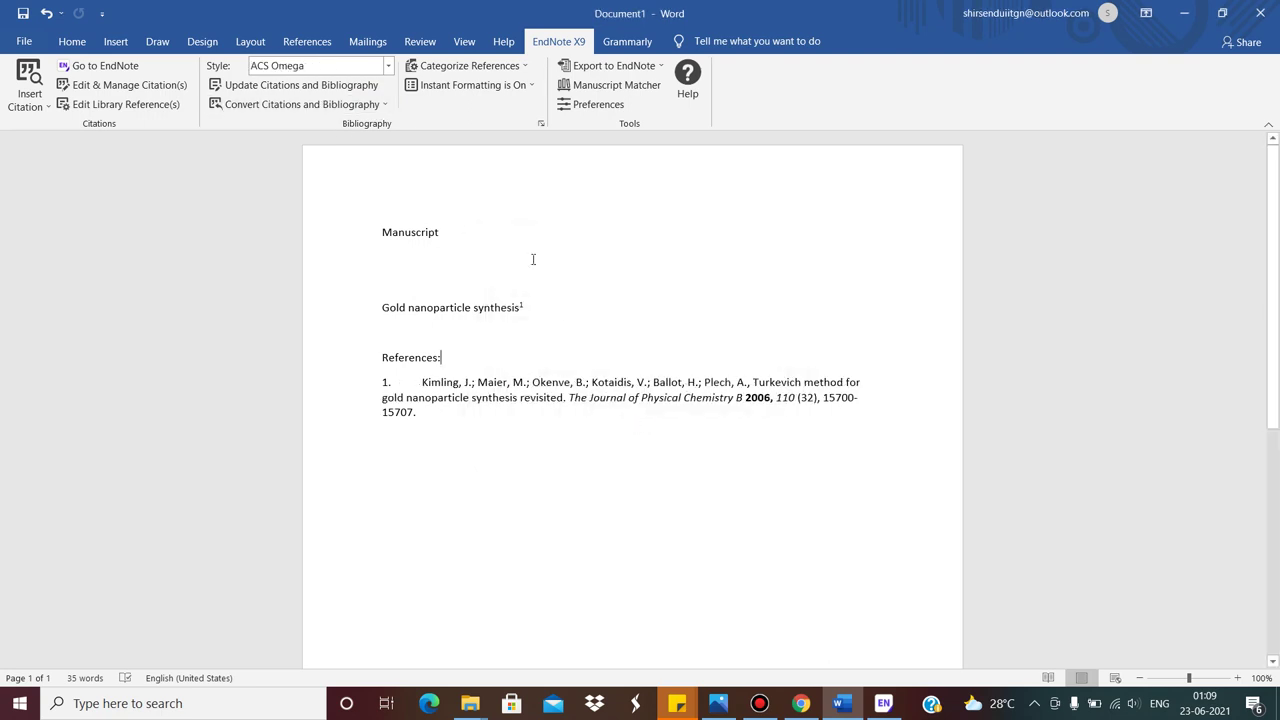
left_click(287, 88)
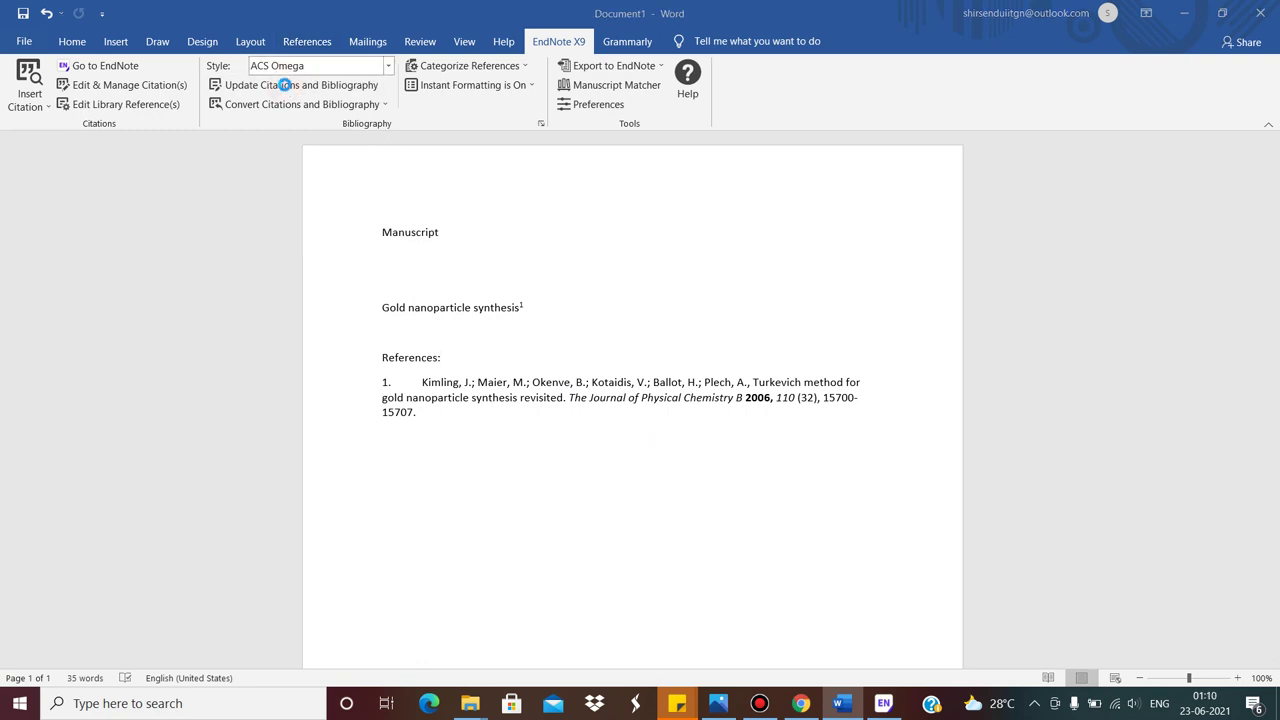
Update the citations and bibliography, and change the EndNote output style to Biomaterials.
left_click(287, 88)
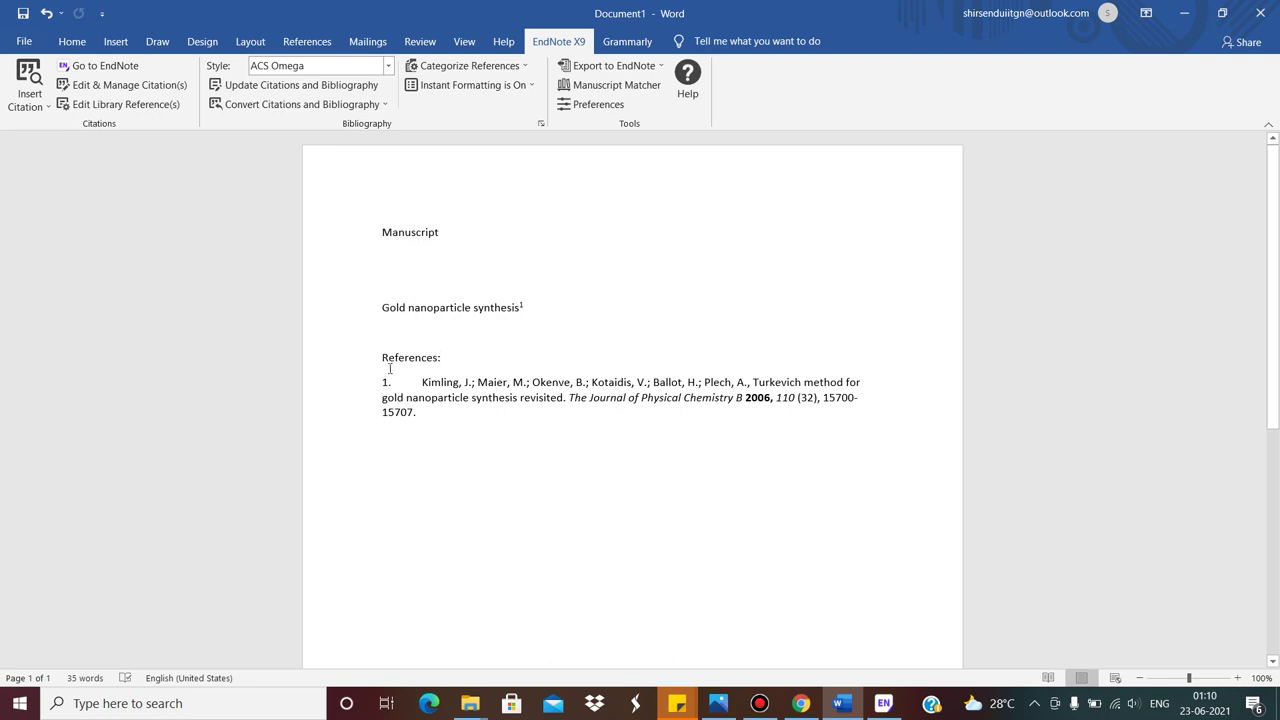
left_click(388, 66)
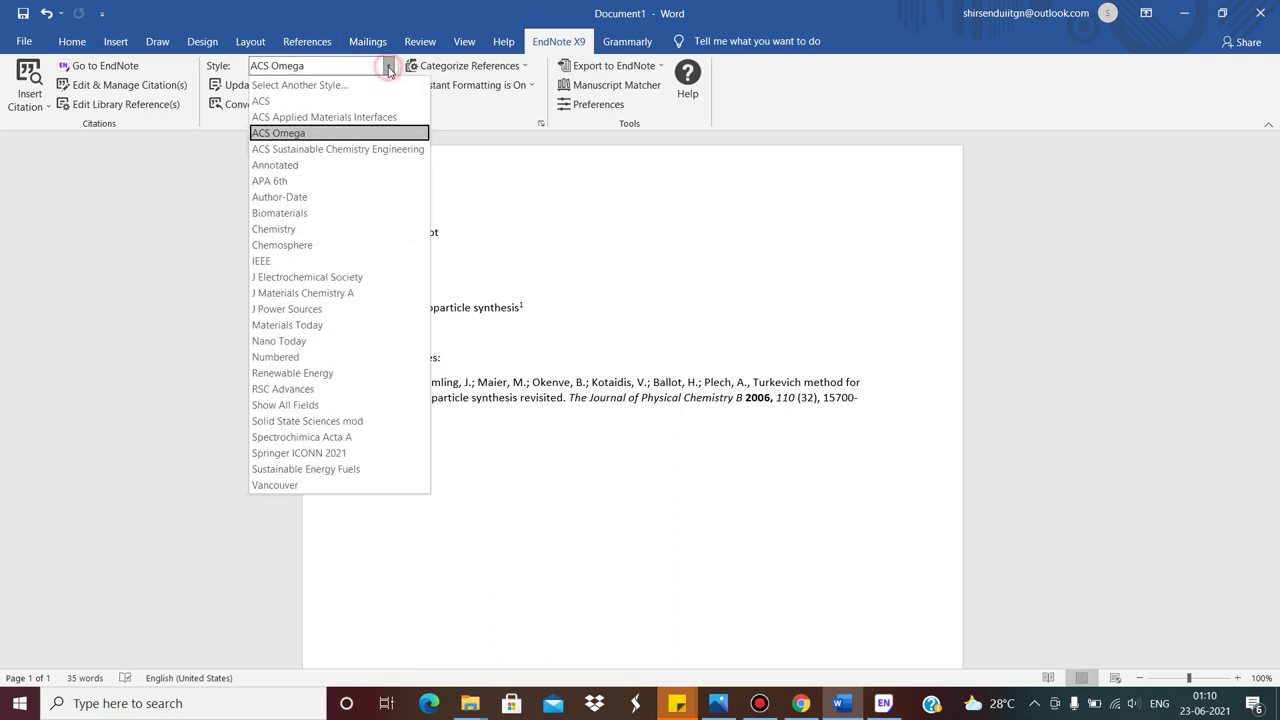
left_click(332, 209)
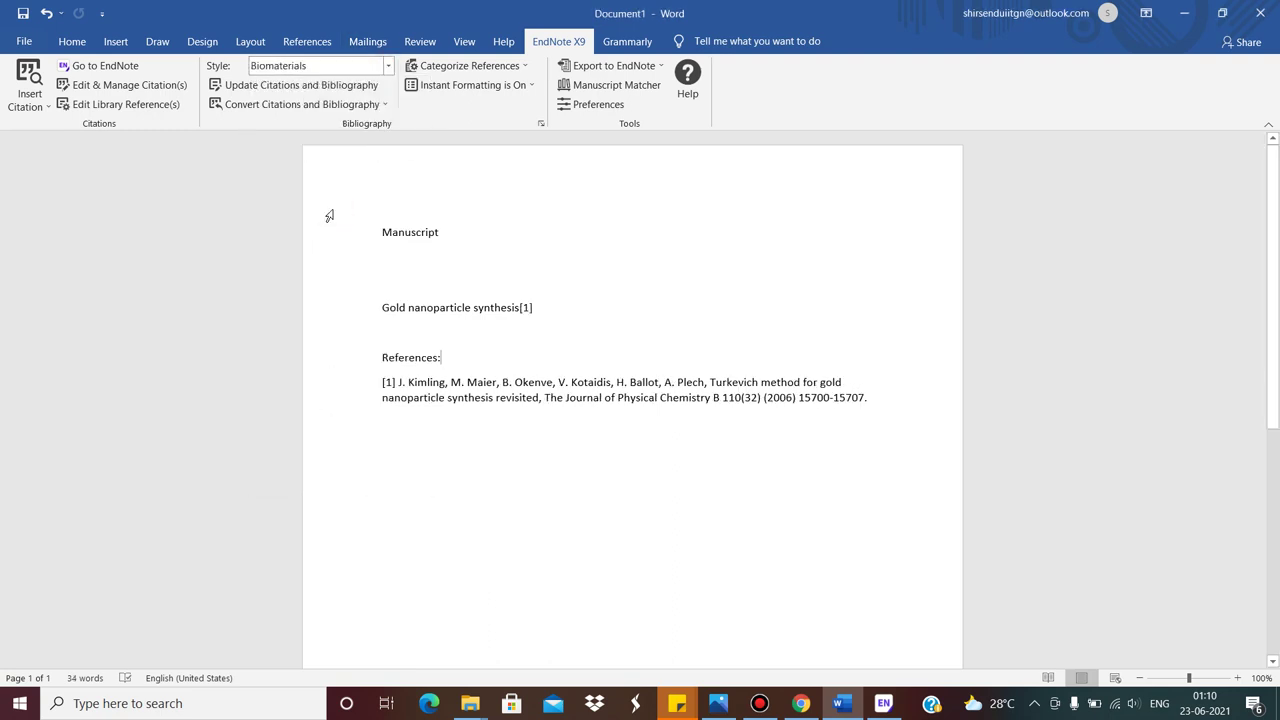
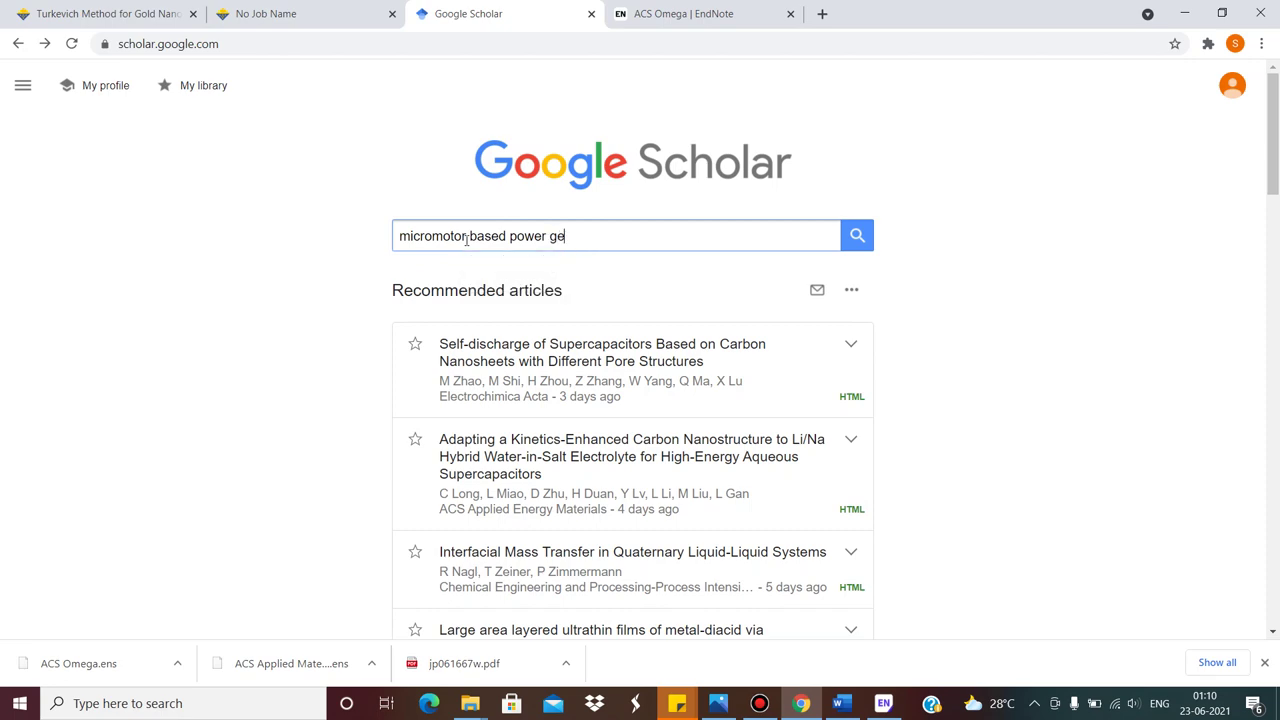
Search Google Scholar in Chrome for "micromotor based power generation".
key("BackSpace")
key("BackSpace")
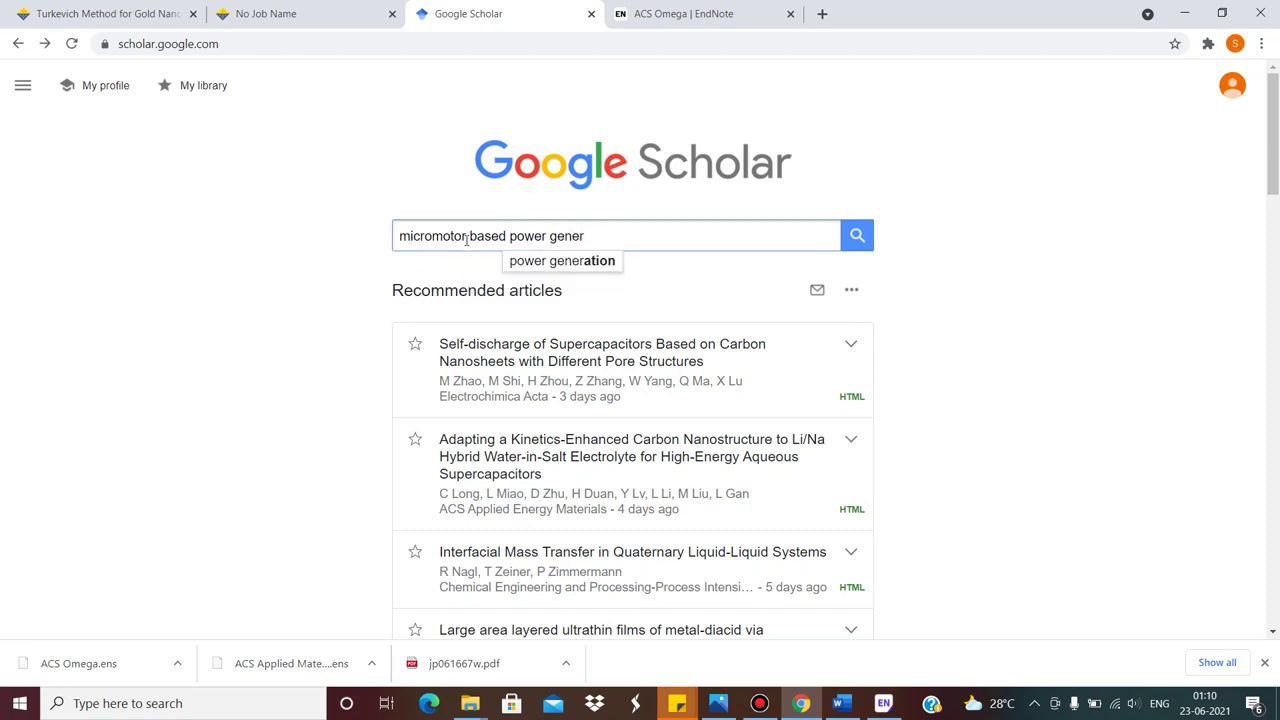
type("ation")
key("Return")
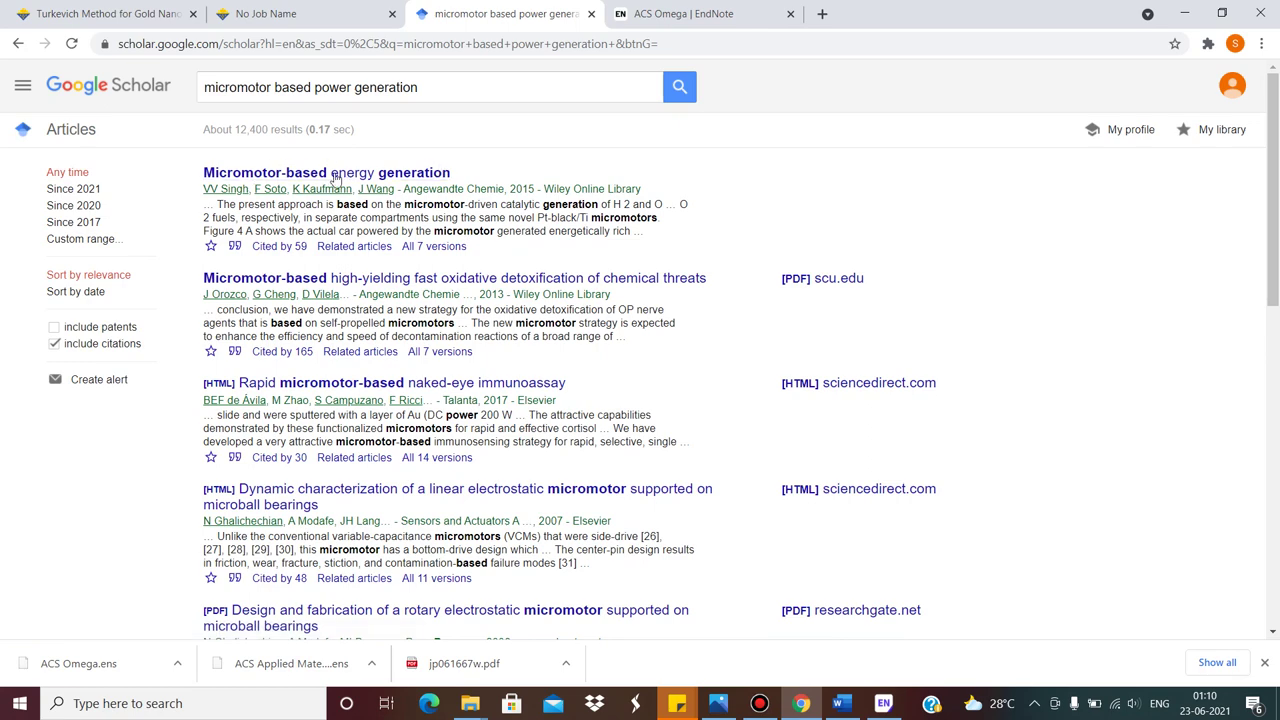
Export the EndNote citation of "Micromotor-based energy generation" and import it into the EndNote library, saving the pending reference changes.
left_click(234, 247)
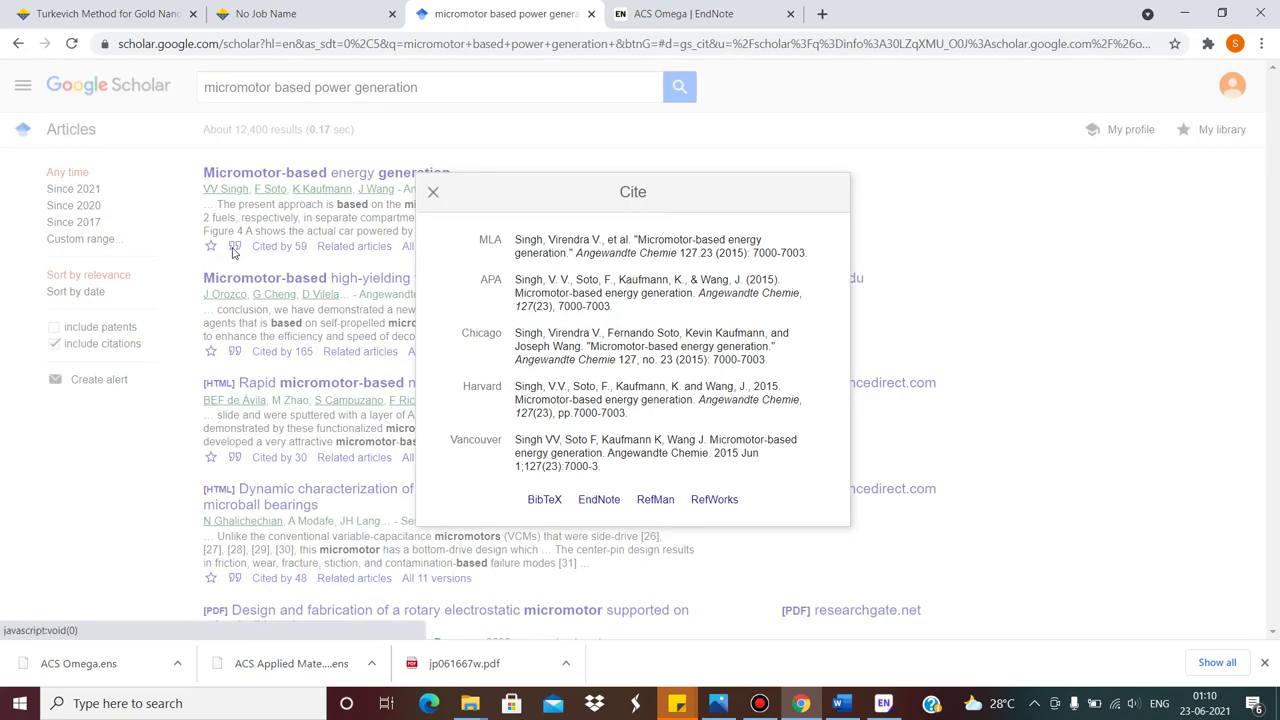
left_click(608, 499)
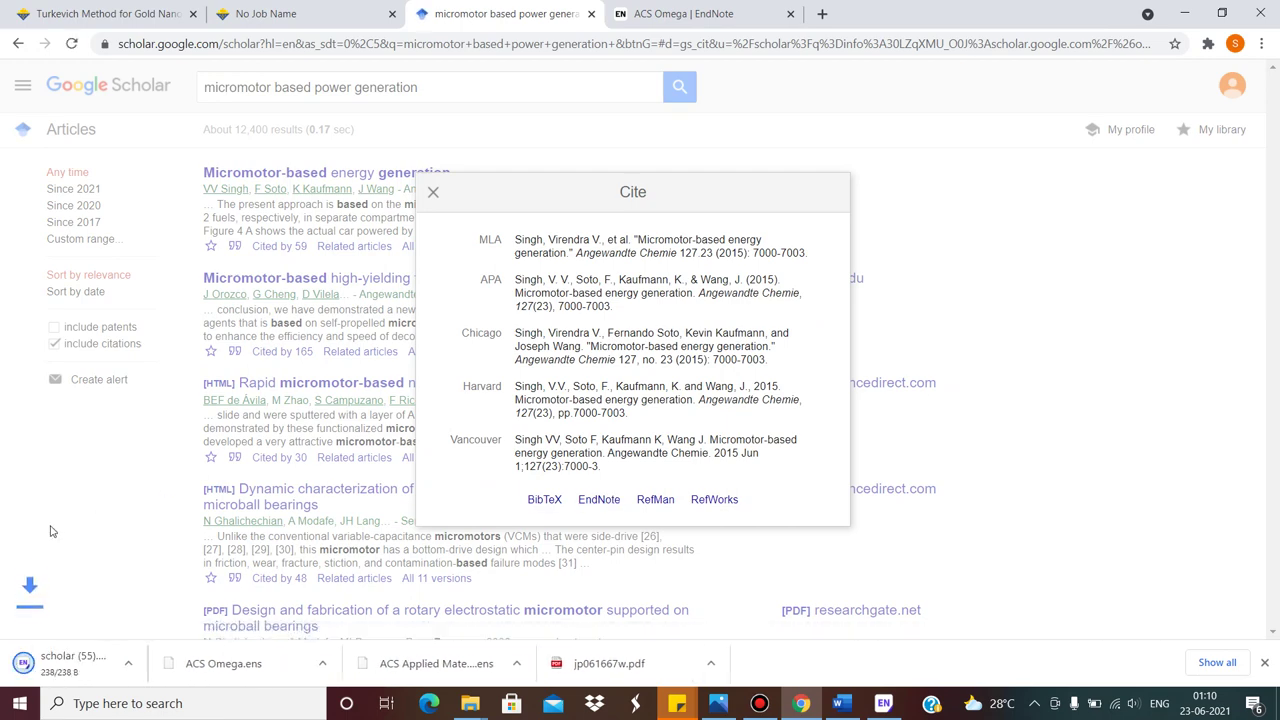
left_click(85, 668)
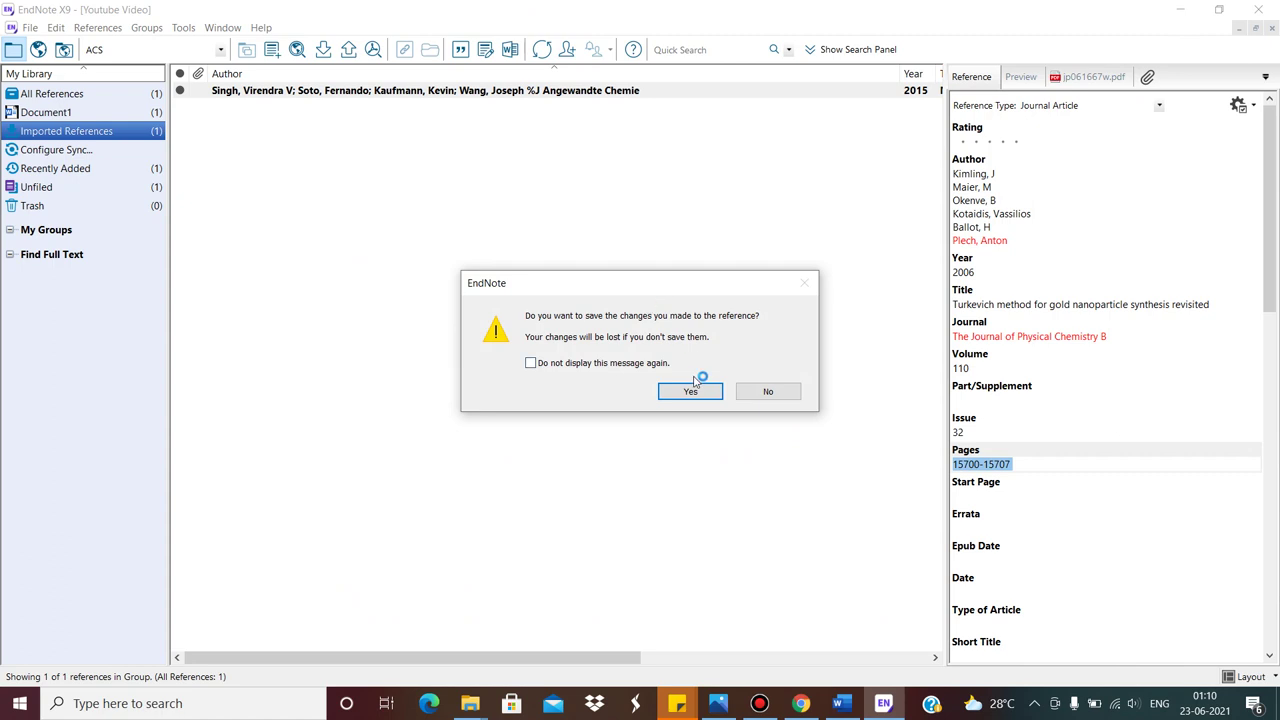
left_click(692, 392)
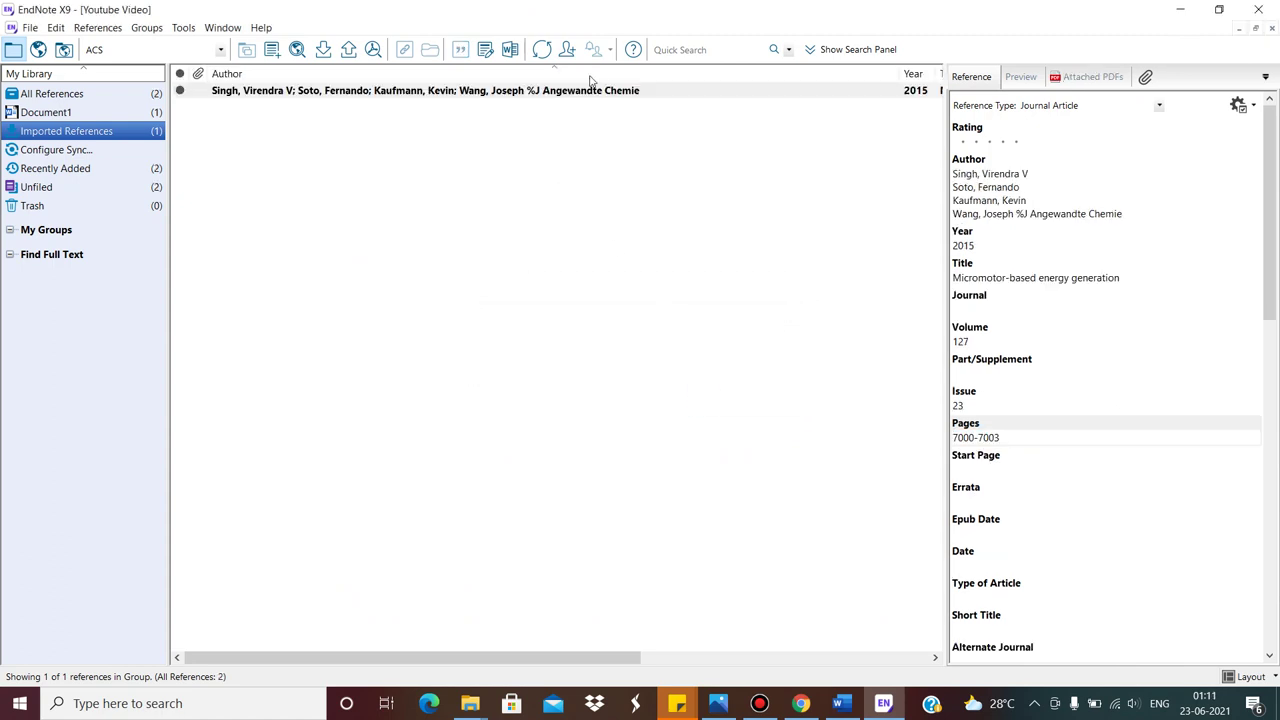
Copy "Angewandte Chemie" from the author field of the imported micromotor reference into its Journal field.
left_click(657, 89)
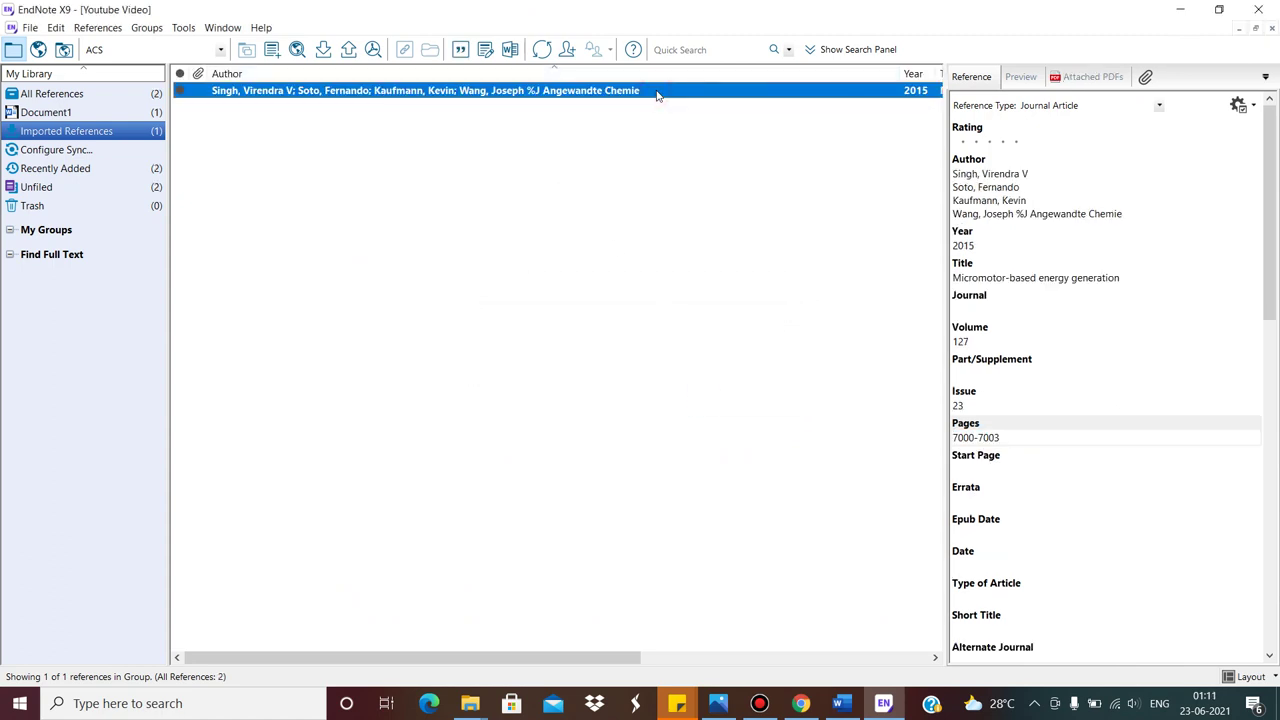
left_click(1130, 228)
left_click_drag(1124, 214, 1026, 213)
key("ctrl+c")
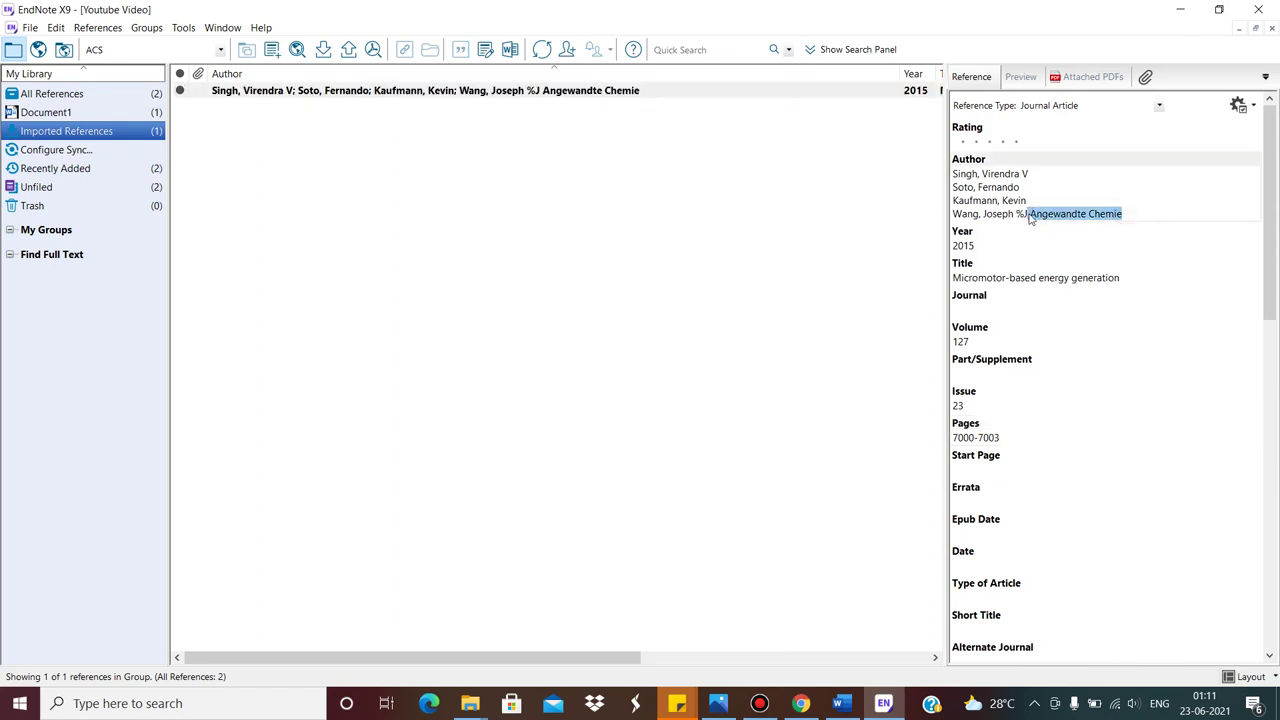
left_click(992, 311)
key("ctrl+v")
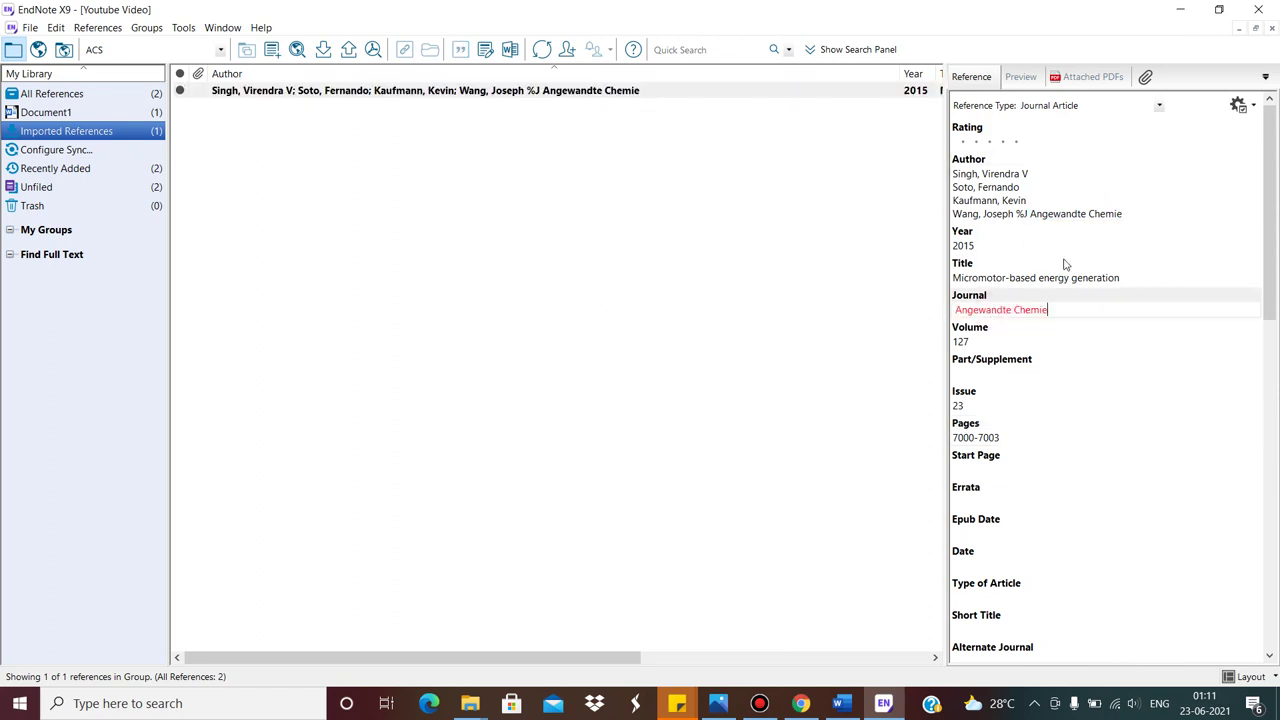
Delete the stray "%J Angewandte Chemie" after the last author, save the change, and display all references.
left_click(1130, 215)
key("BackSpace")
key("BackSpace")
key("BackSpace")
key("BackSpace")
key("BackSpace")
key("BackSpace")
key("BackSpace")
key("BackSpace")
key("BackSpace")
key("BackSpace")
key("BackSpace")
key("BackSpace")
key("BackSpace")
key("BackSpace")
key("BackSpace")
key("BackSpace")
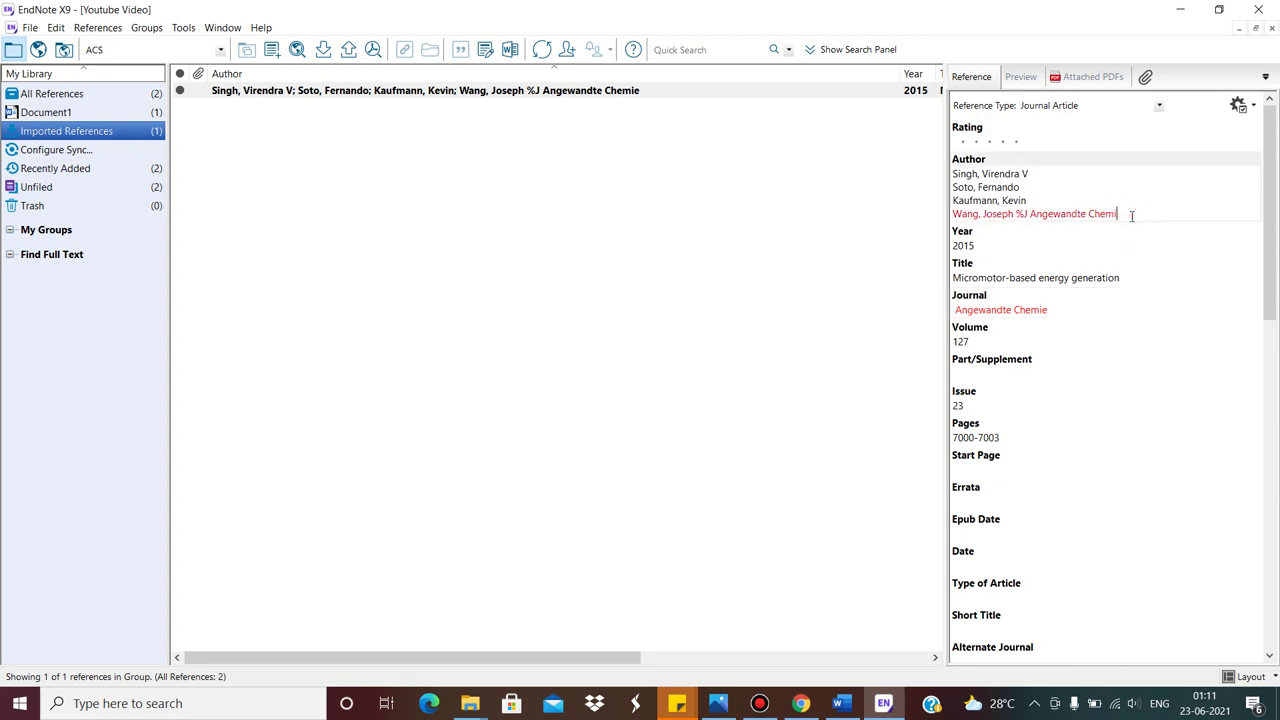
key("BackSpace")
key("BackSpace")
key("BackSpace")
left_click(30, 27)
left_click(80, 134)
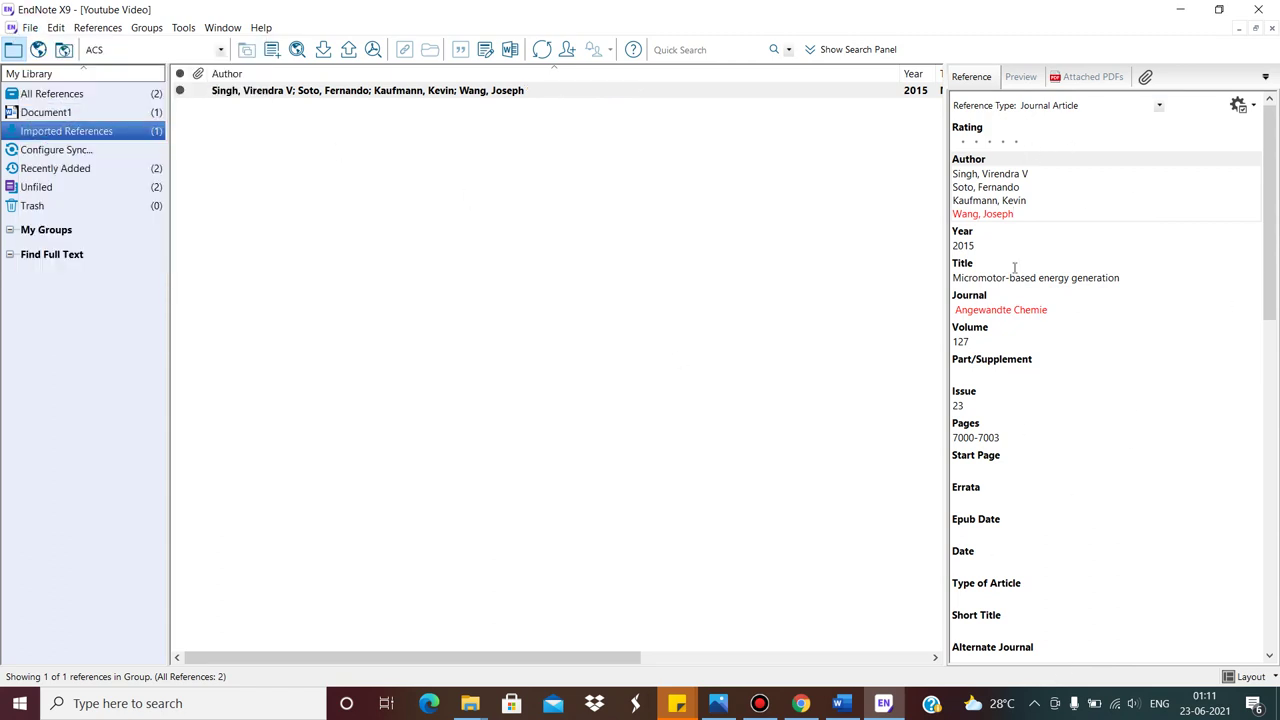
left_click(573, 92)
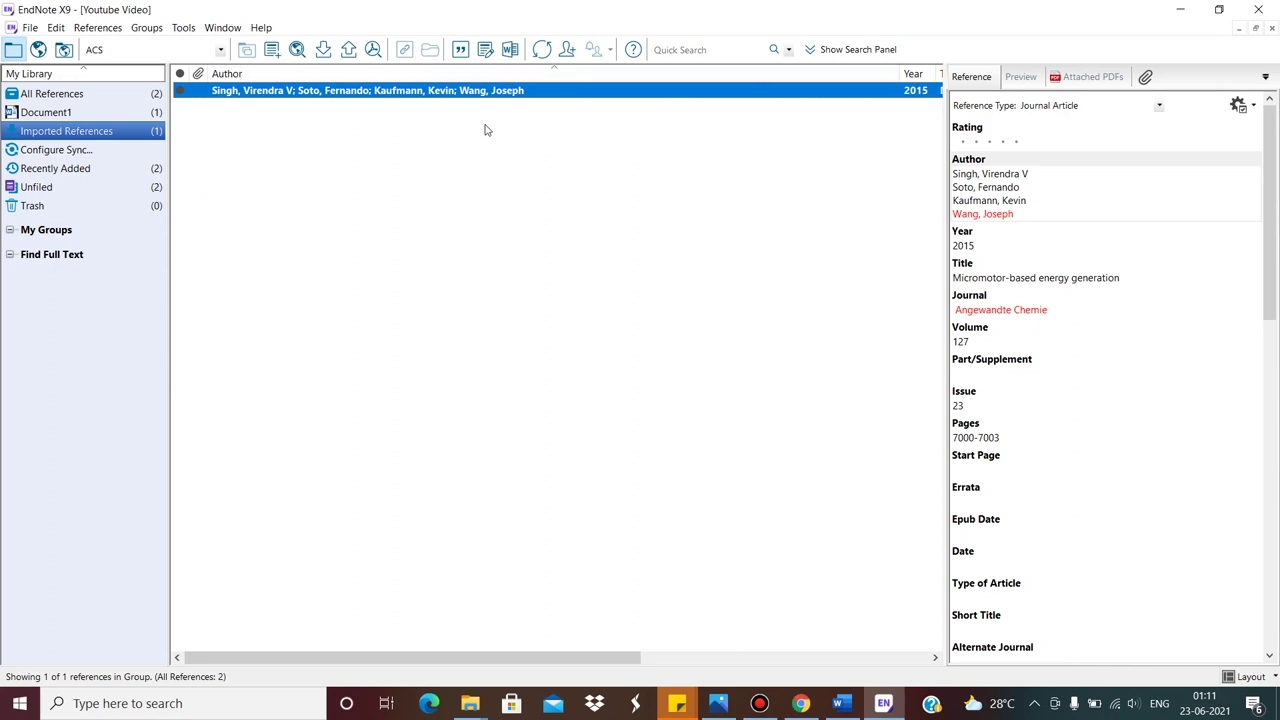
left_click(105, 95)
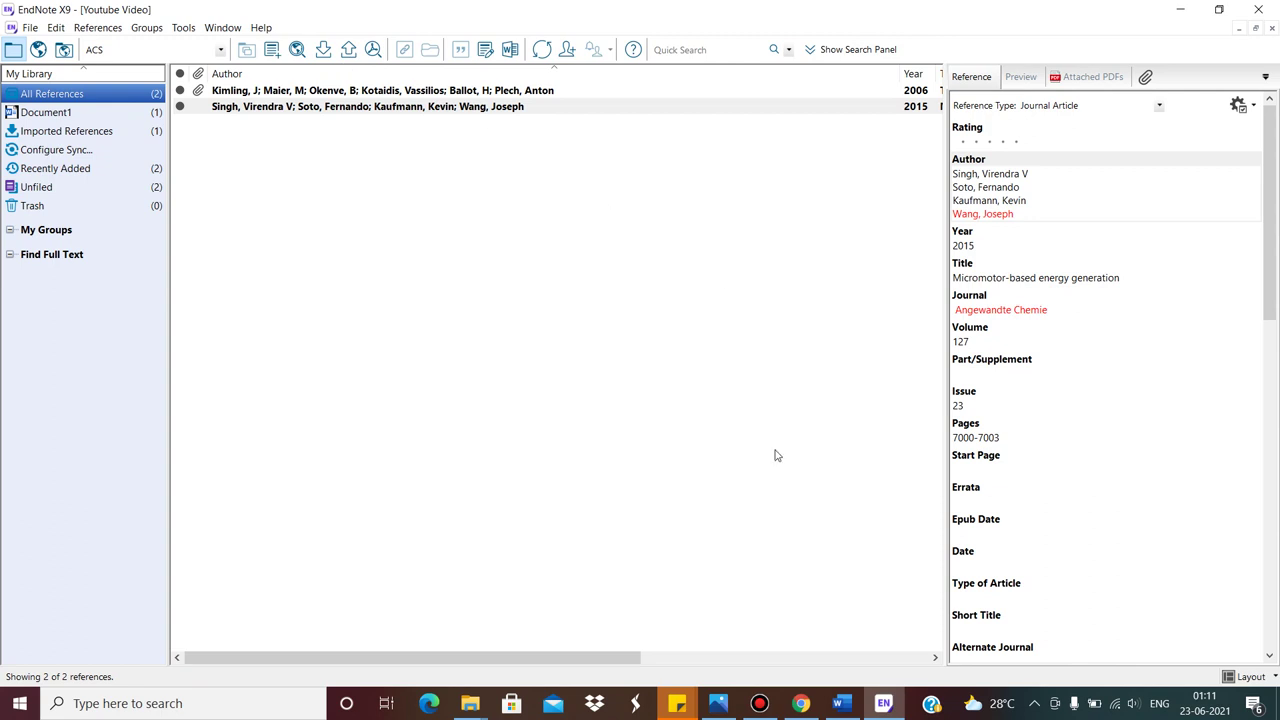
Switch to Word and add the line "Micromotor" directly below the gold nanoparticle synthesis line.
left_click(840, 705)
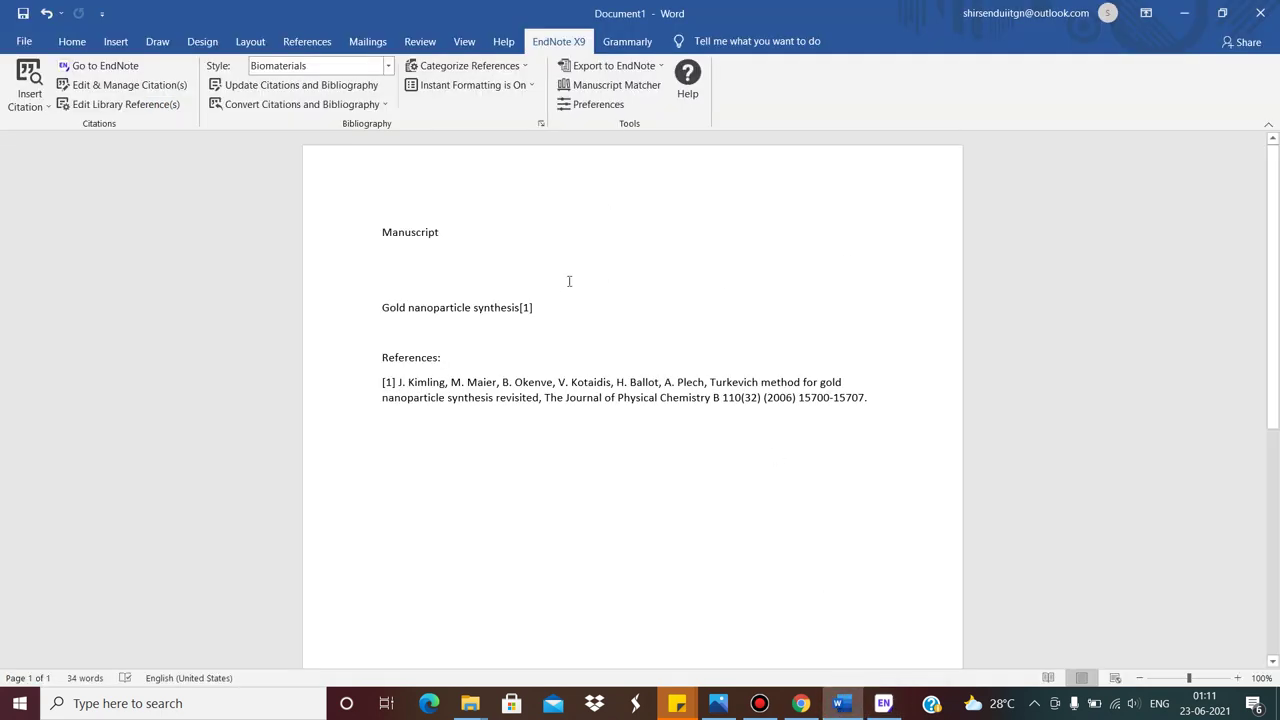
left_click(562, 297)
key("Return")
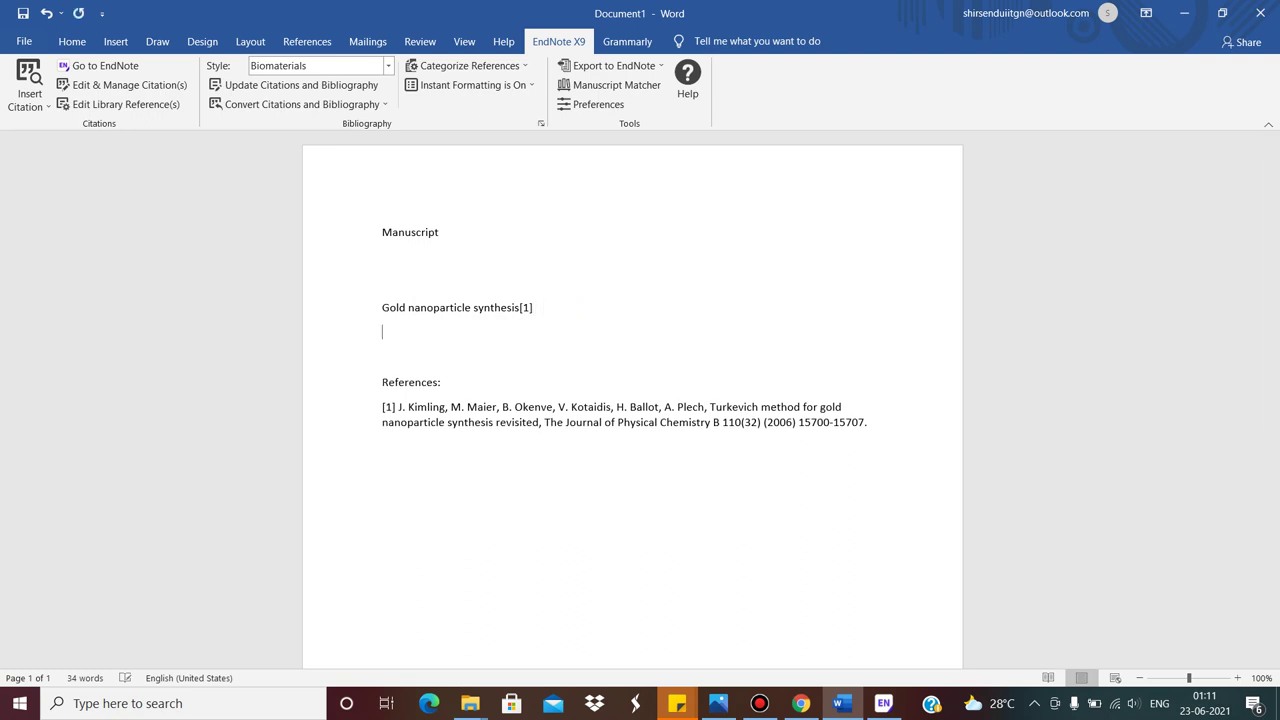
type("Micromotor")
Find "Micromotor-based energy generation" by an author's surname and insert its EndNote citation after "Micromotor".
left_click(43, 103)
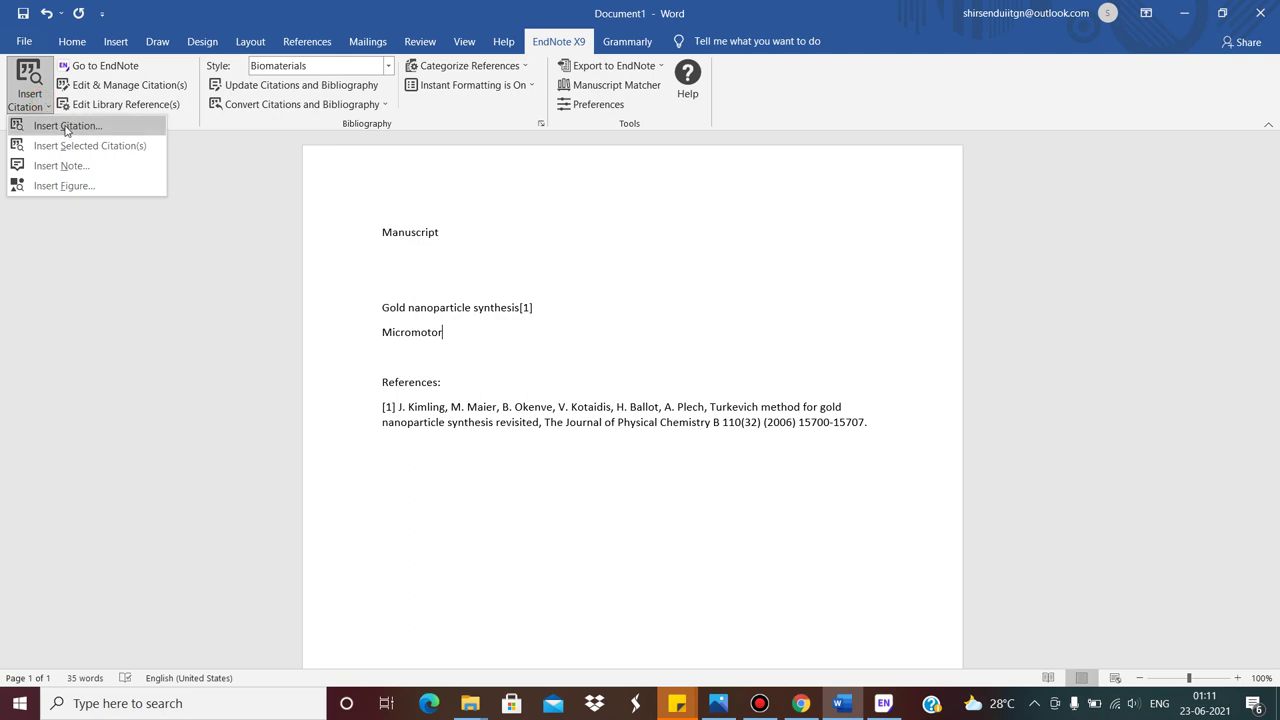
left_click(62, 126)
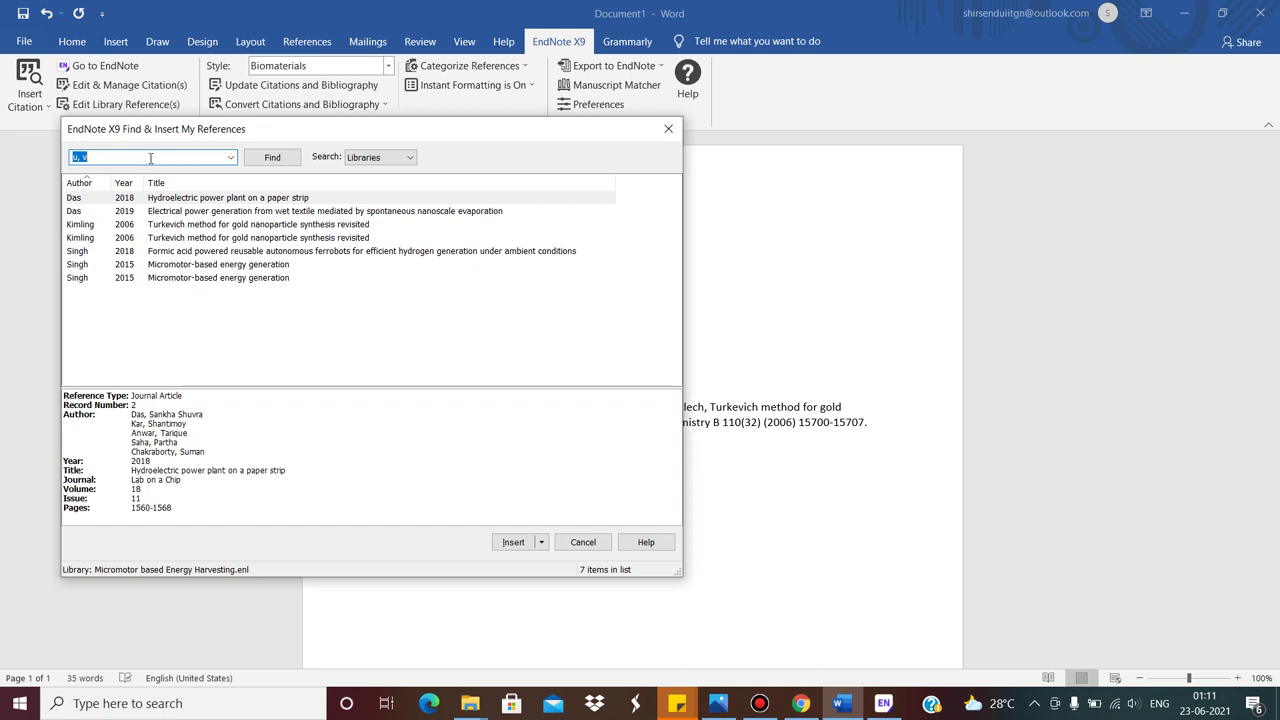
type("wang")
key("Return")
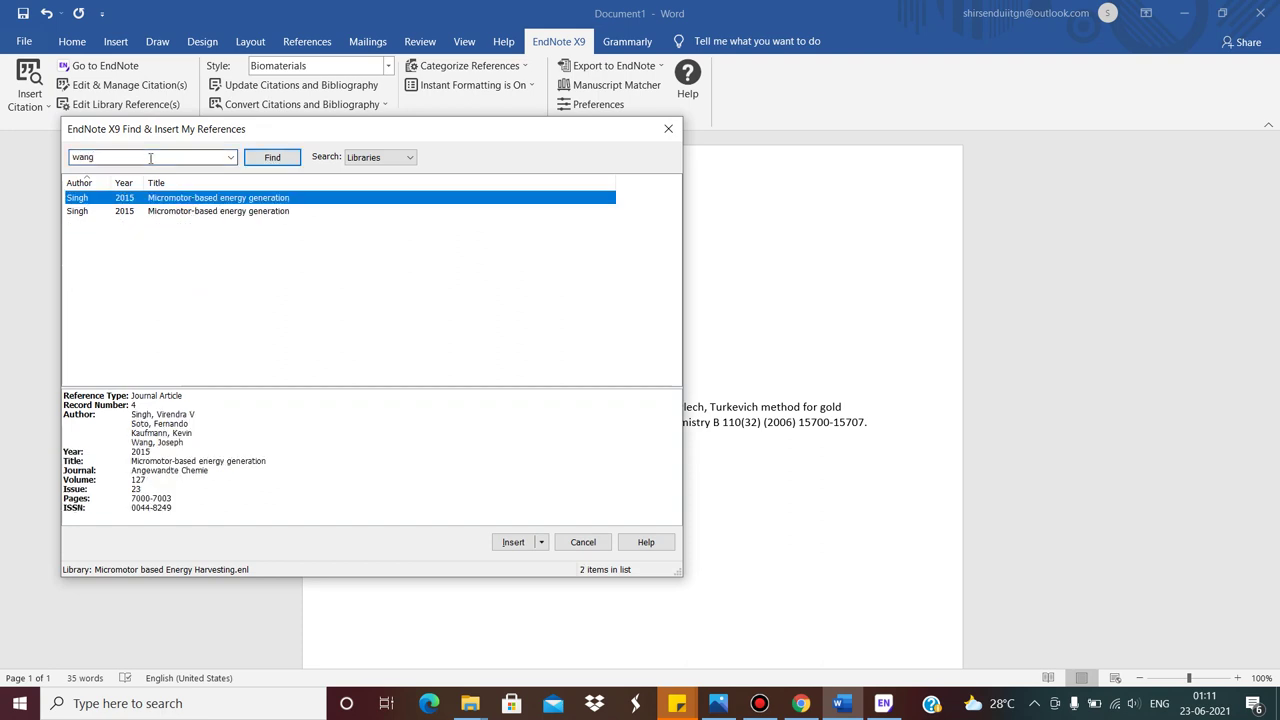
double_click(308, 199)
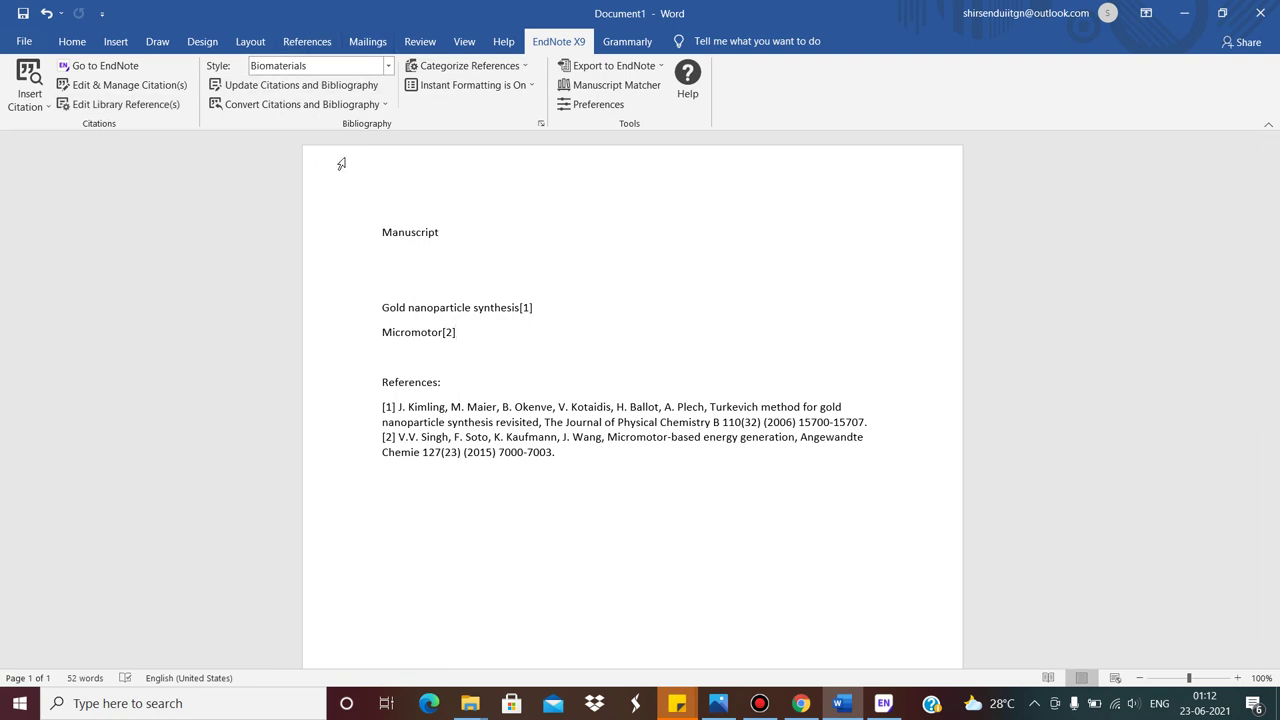
Set the font in the EndNote bibliography layout to Times New Roman, size 12.
left_click(541, 124)
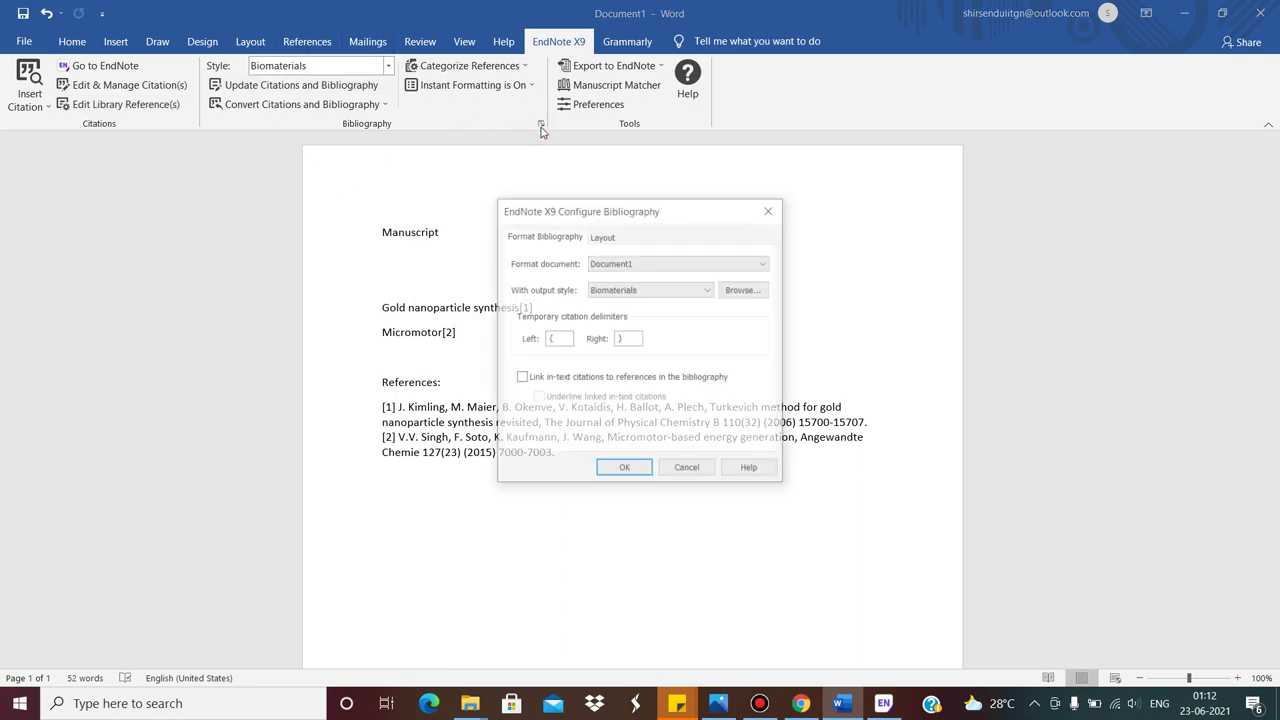
left_click_drag(635, 212, 725, 161)
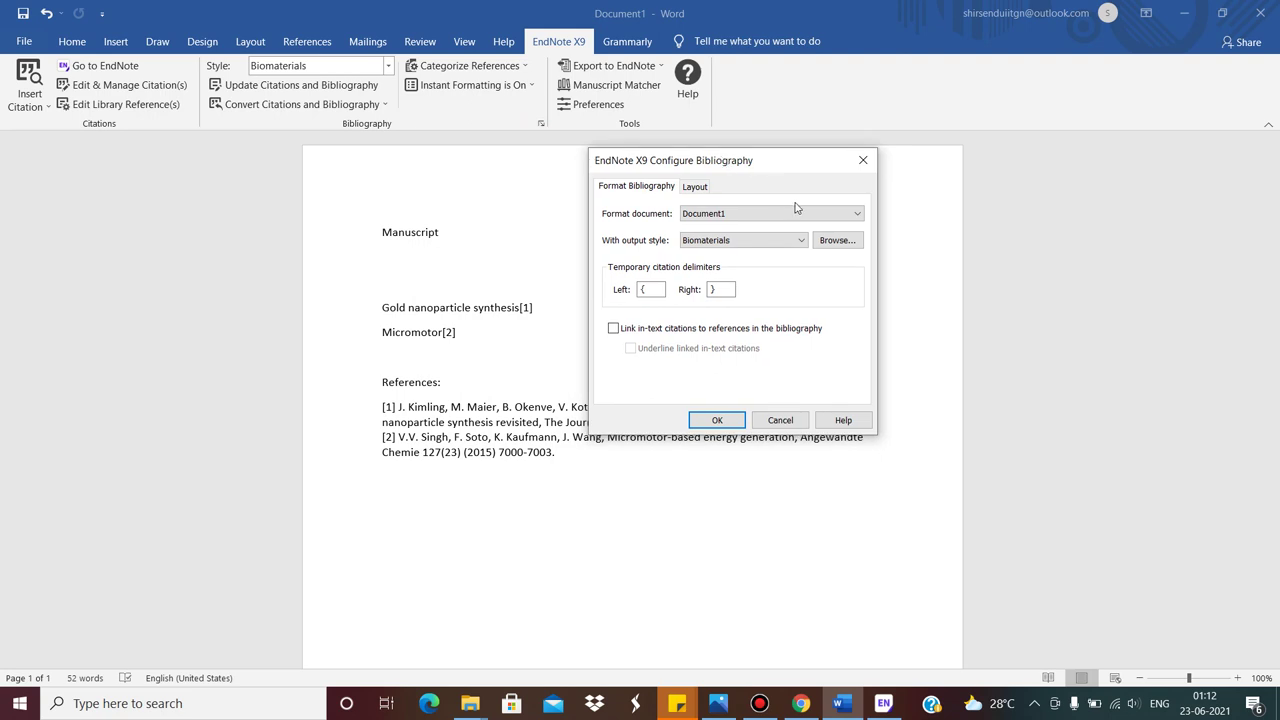
left_click(693, 187)
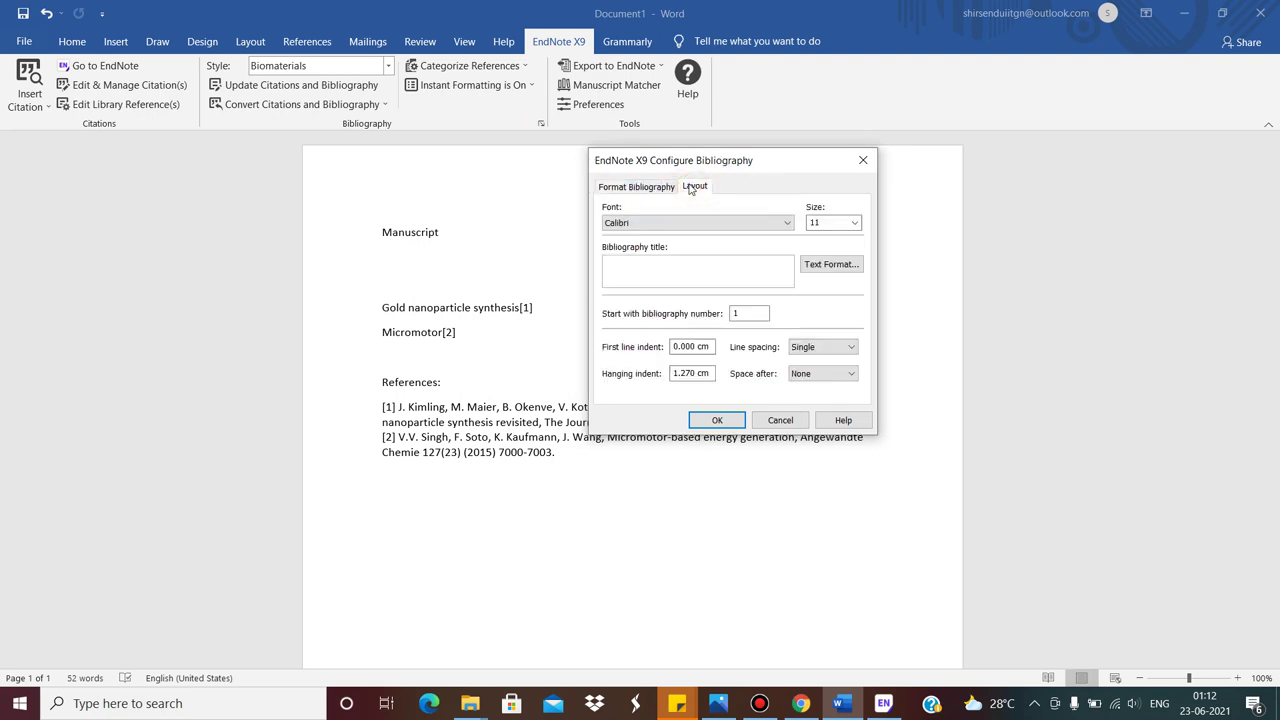
left_click(855, 223)
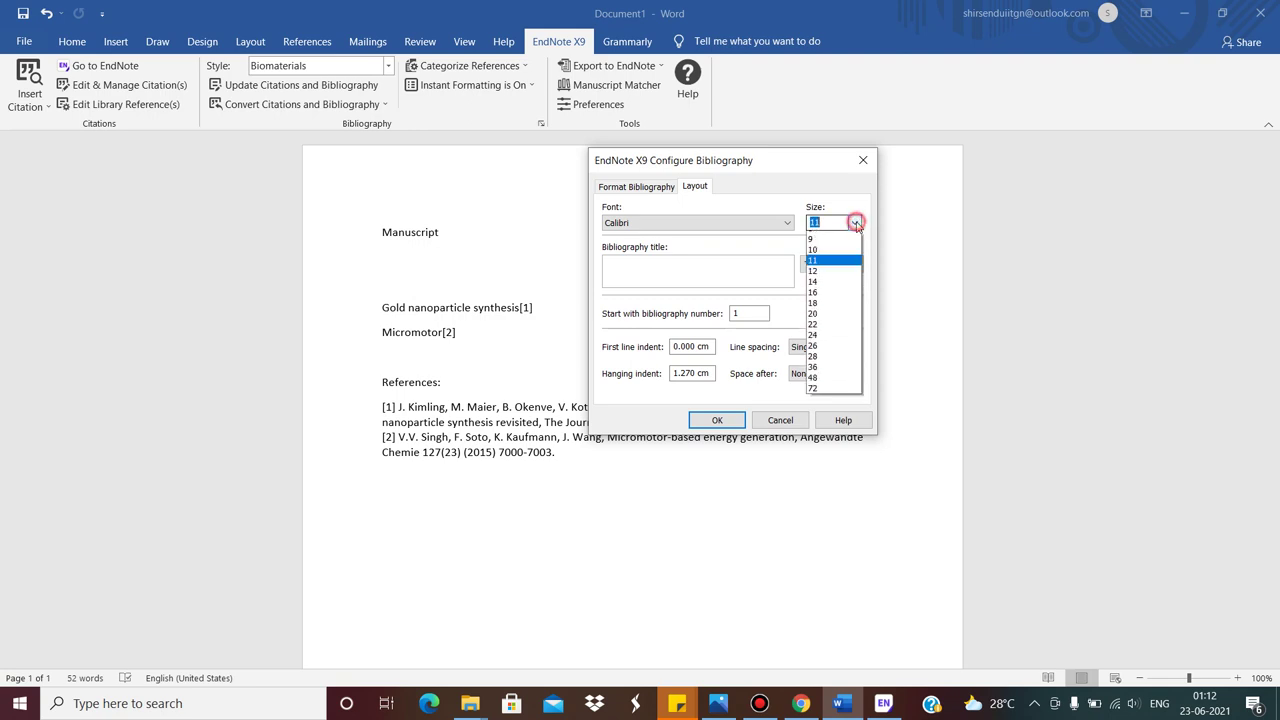
left_click(818, 282)
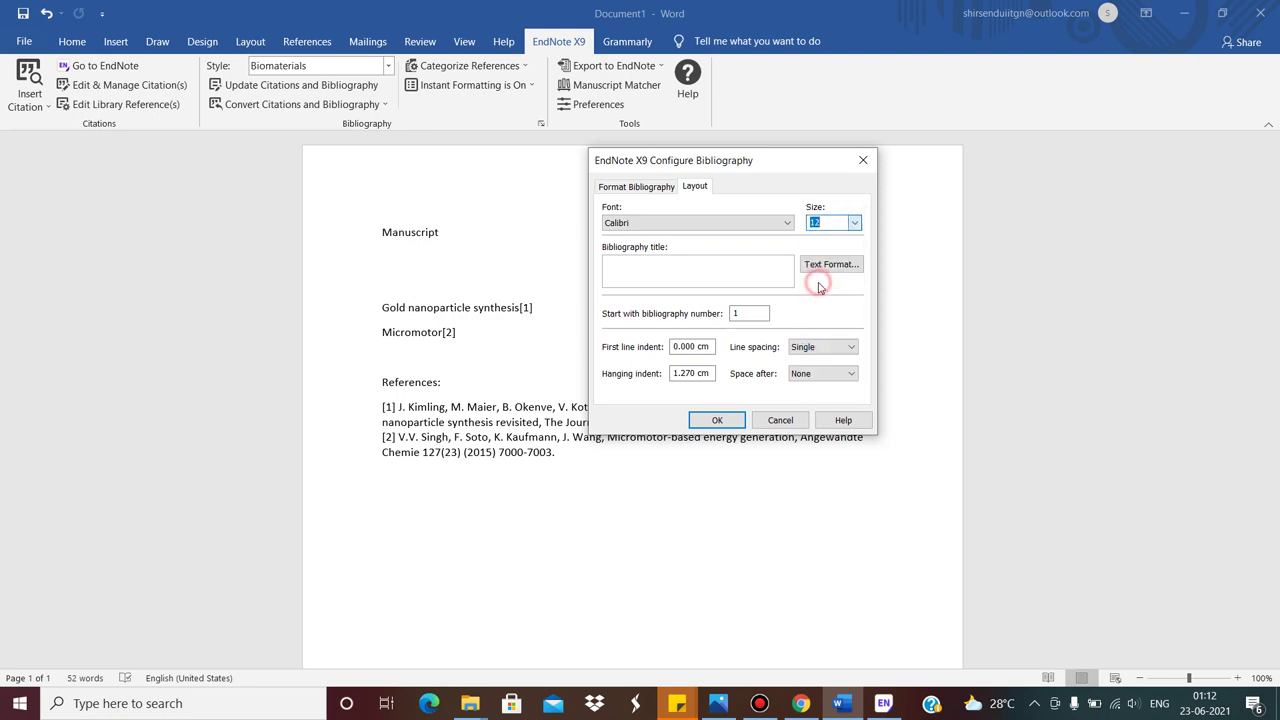
left_click(788, 223)
scroll(690, 540, "down", 15)
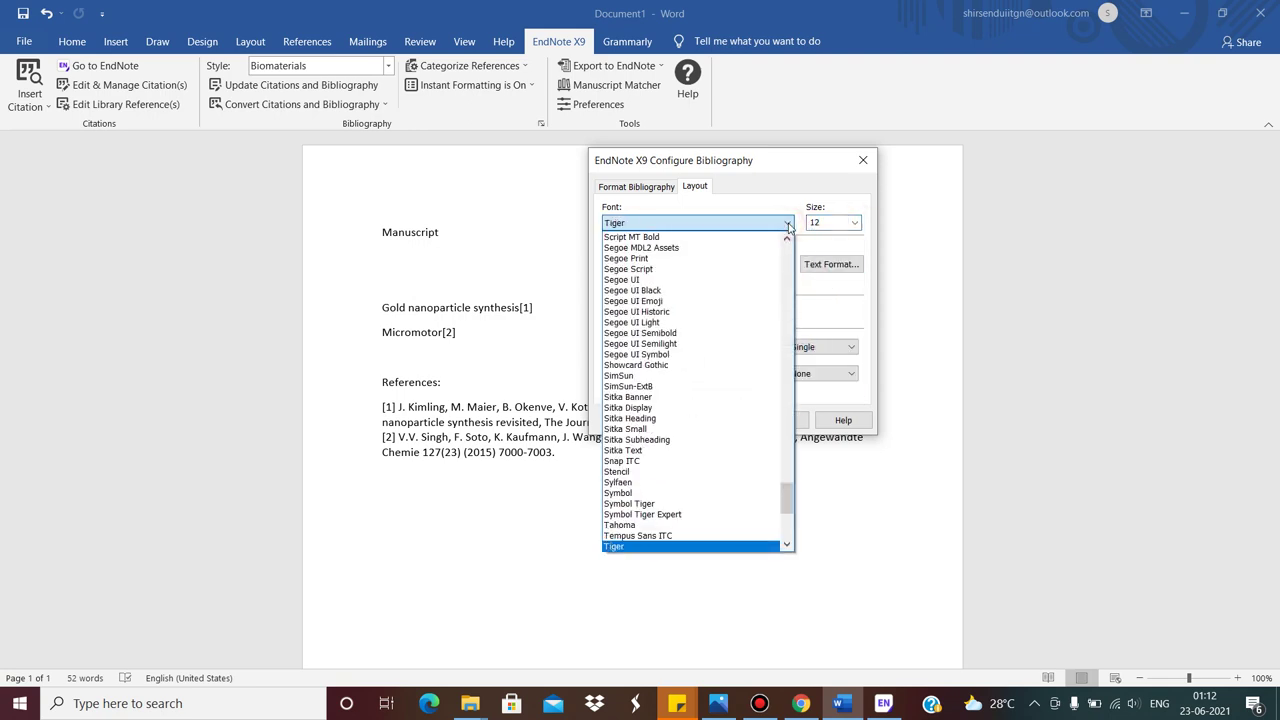
left_click(690, 543)
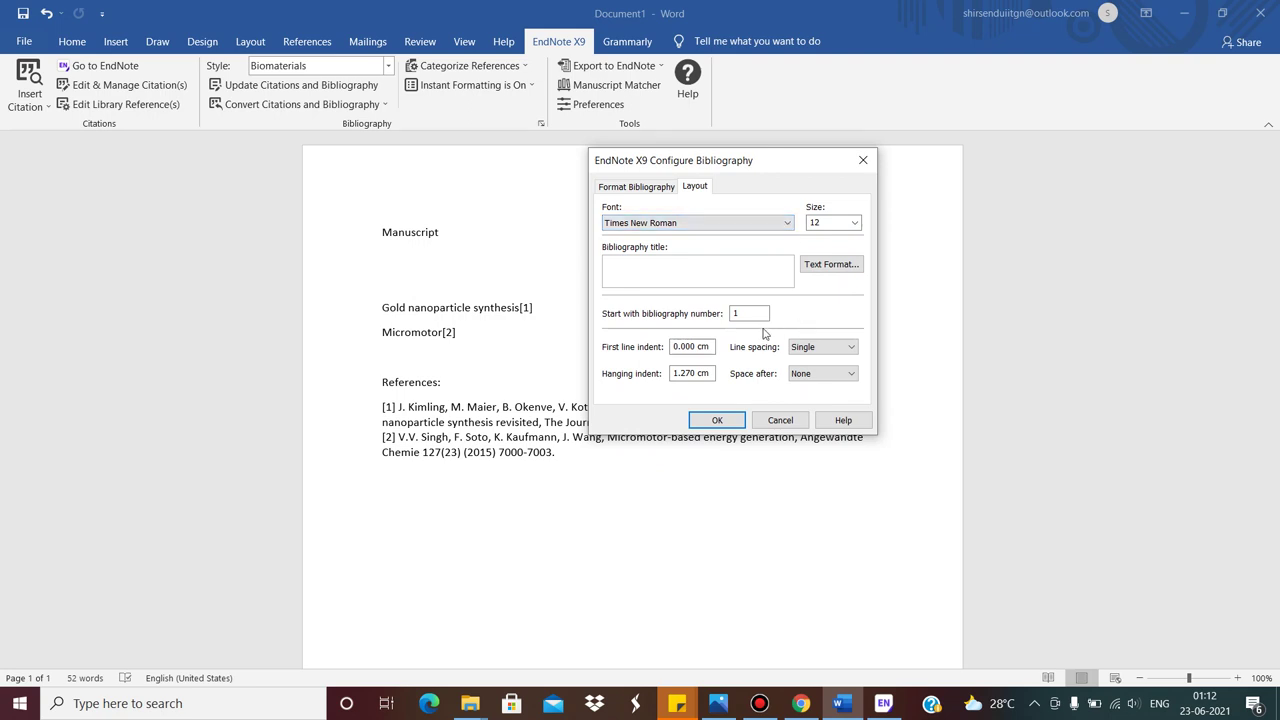
Set the bibliography line spacing to 1.5 Lines and apply the layout configuration.
left_click(835, 348)
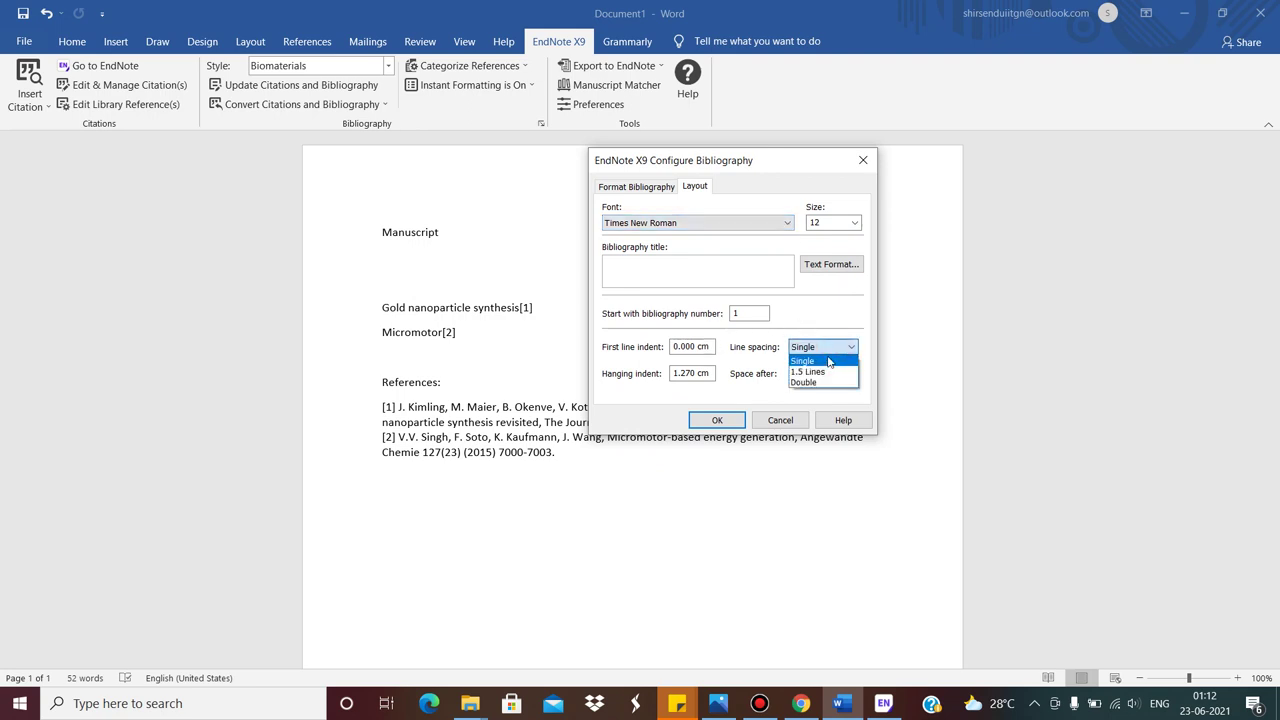
left_click(812, 366)
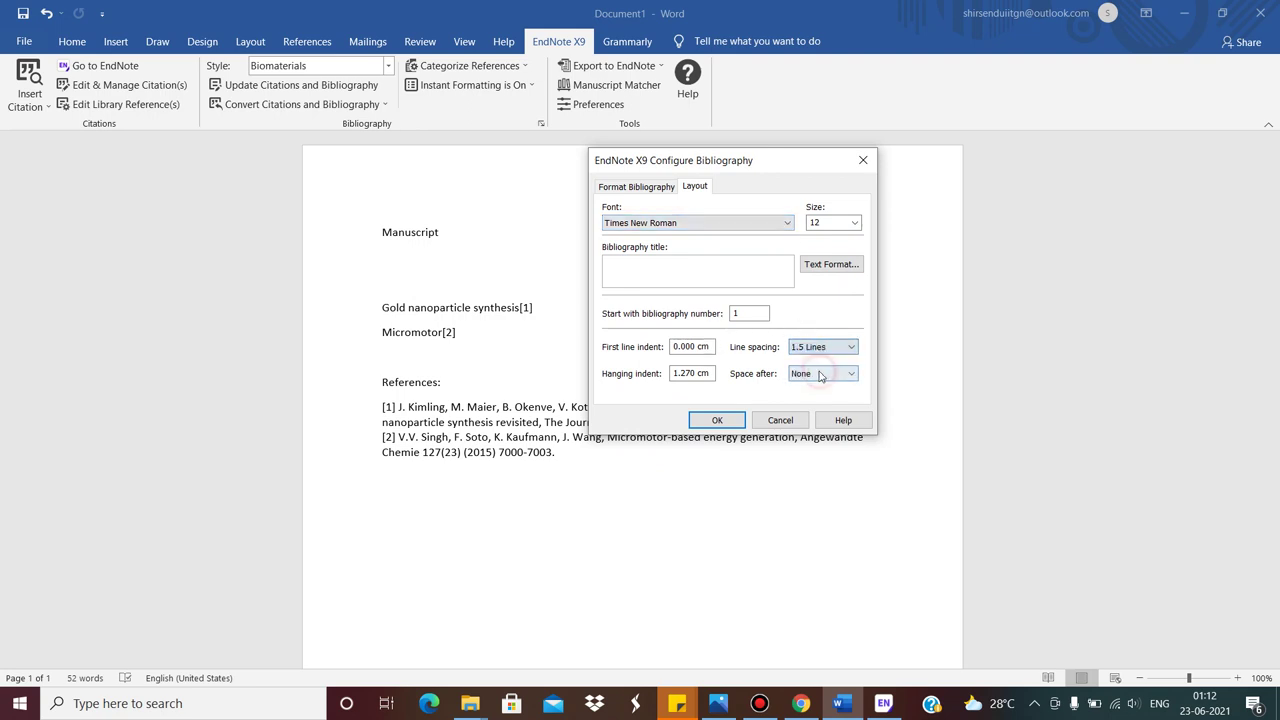
left_click(716, 420)
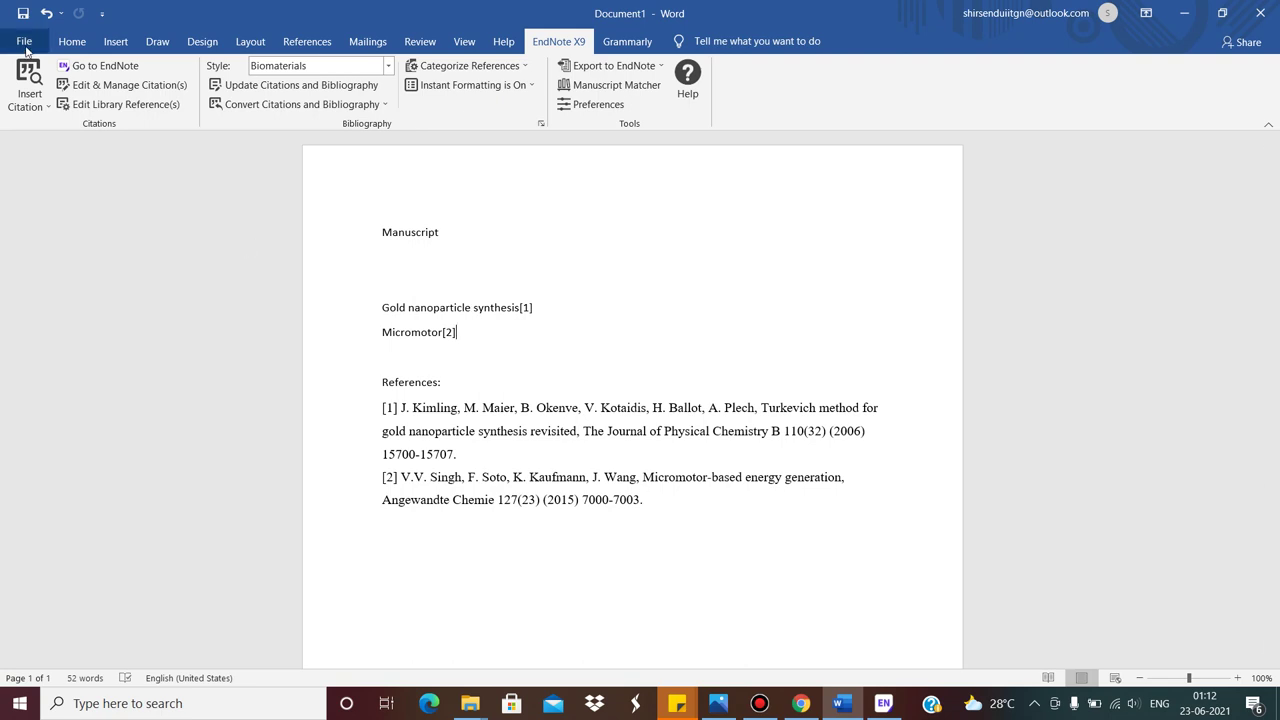
Justify the references section and set its line spacing to 1.15.
left_click(70, 42)
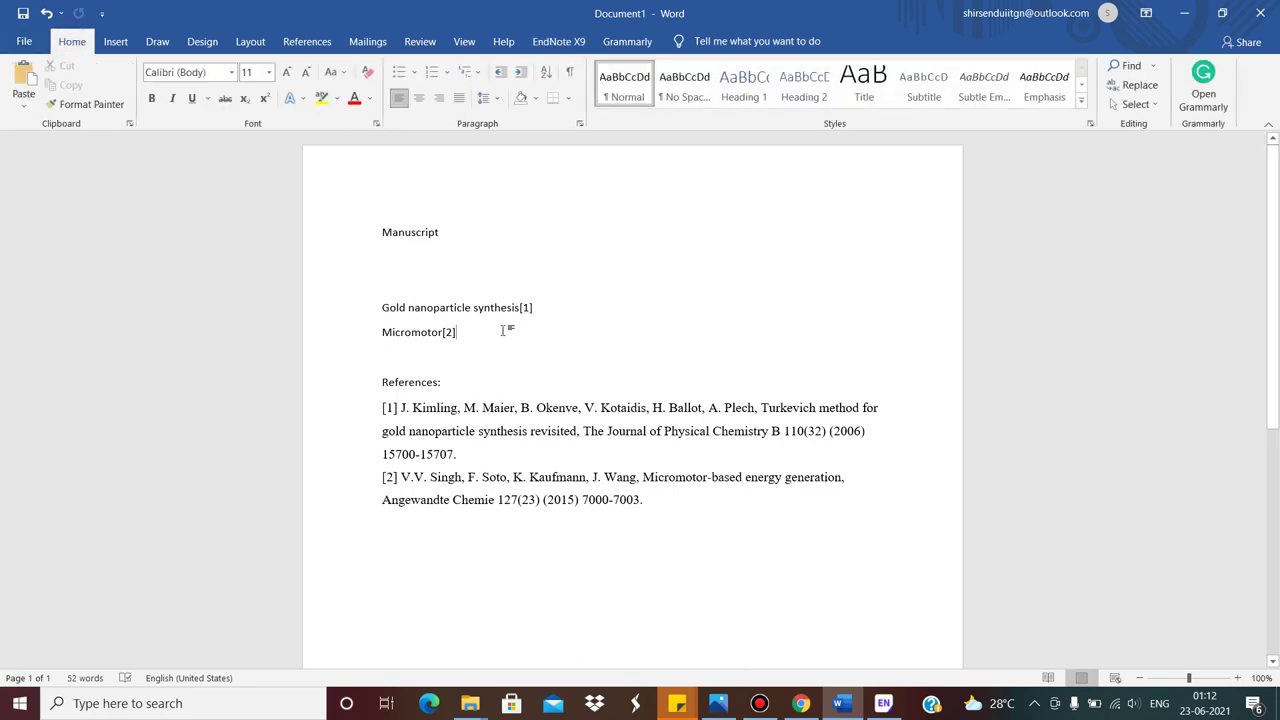
left_click(651, 511)
left_click_drag(651, 511, 282, 374)
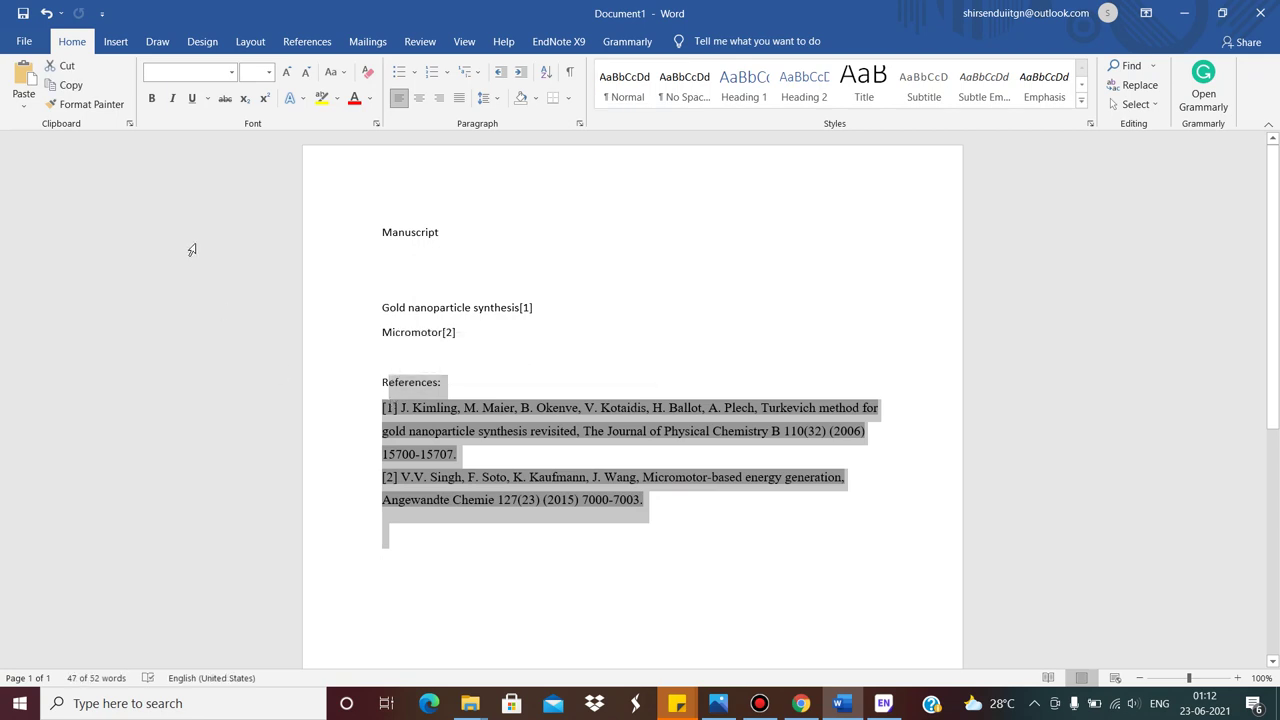
left_click(459, 99)
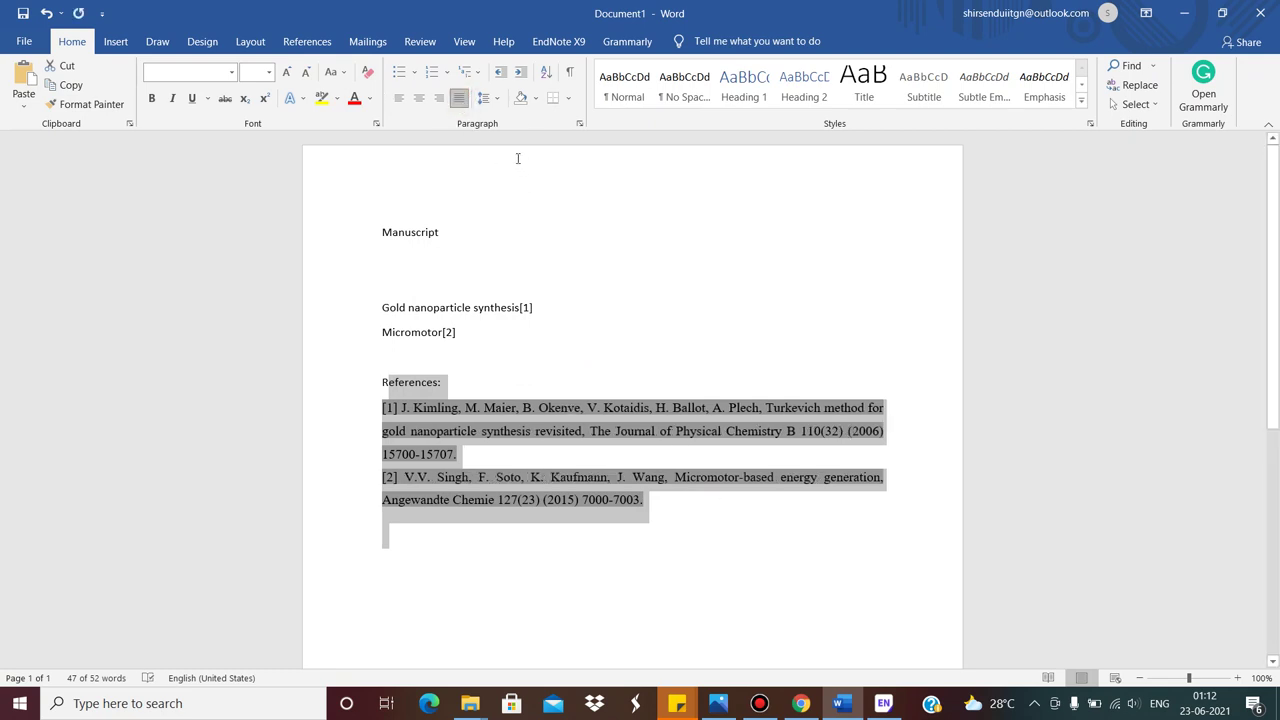
left_click(500, 98)
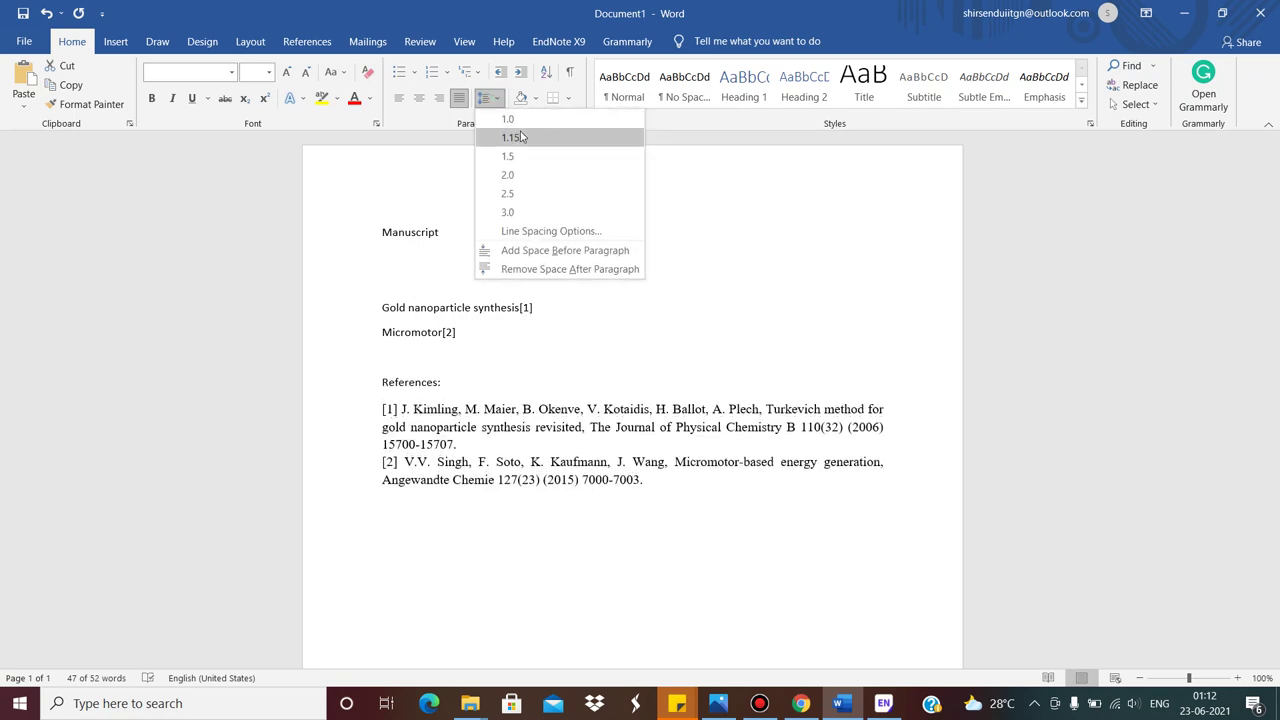
left_click(519, 137)
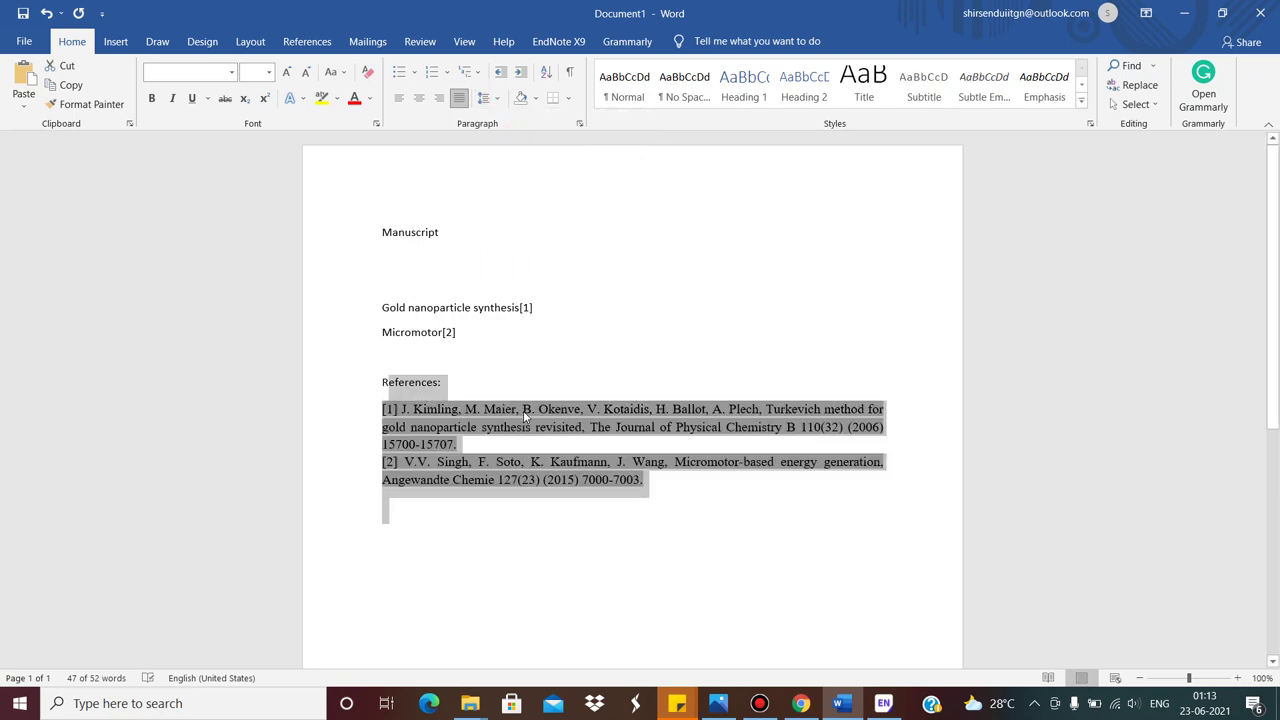